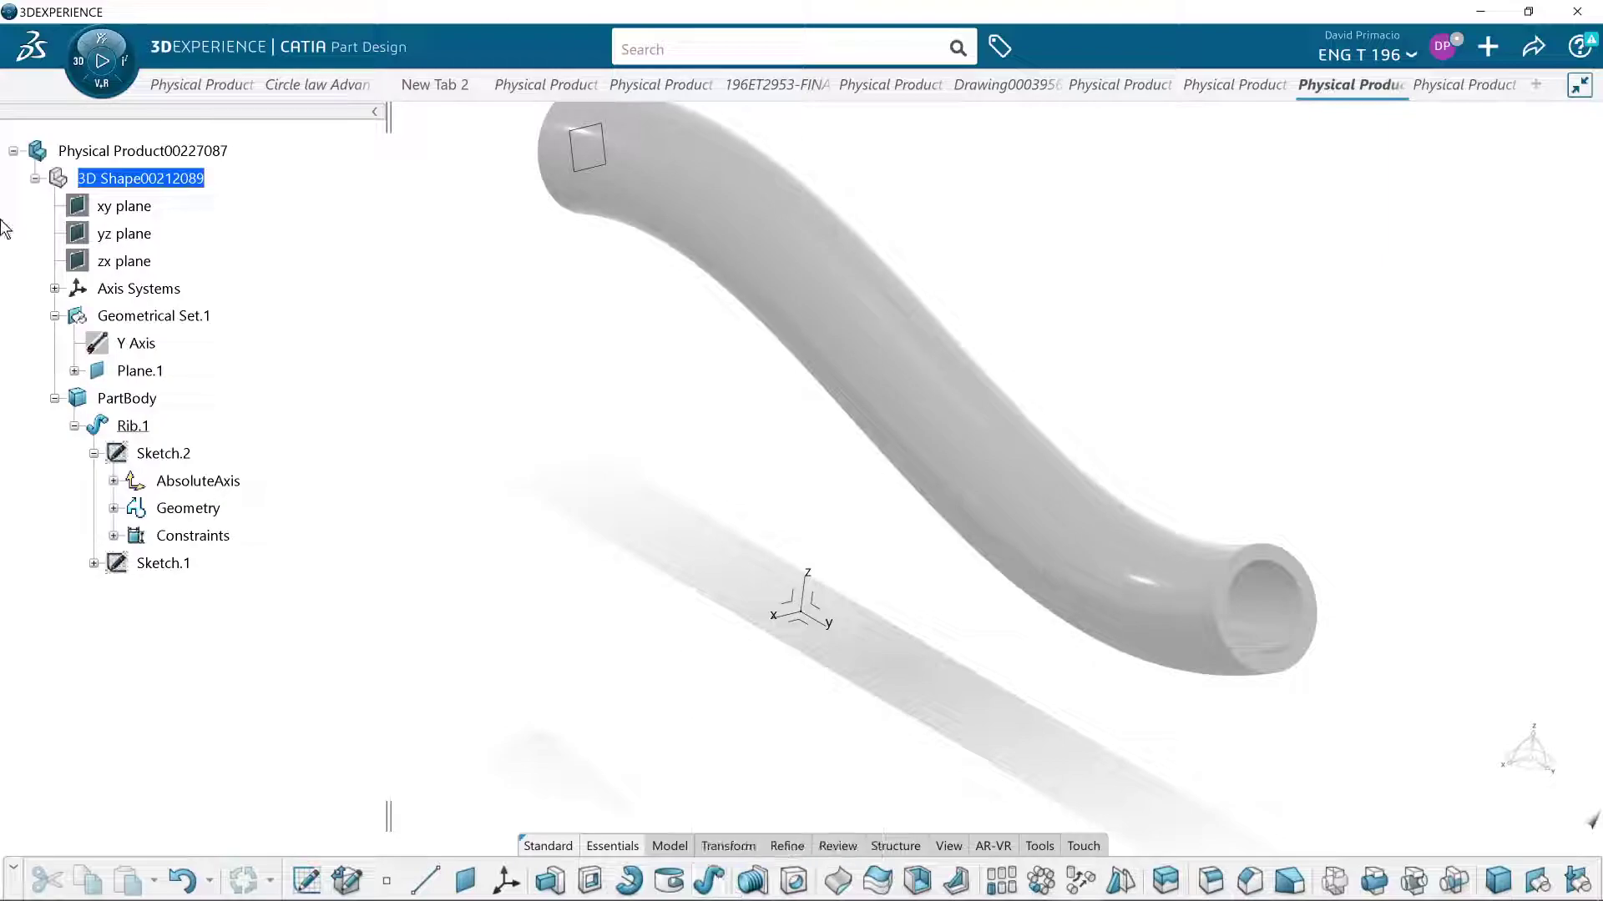
- Delete Rib.1, profile Sketch.2 and Plane.1, then open Sketch.1 to inspect the S-curve
{"action": "left_click", "coordinate": [138, 427]}
{"action": "key", "text": "Delete"}
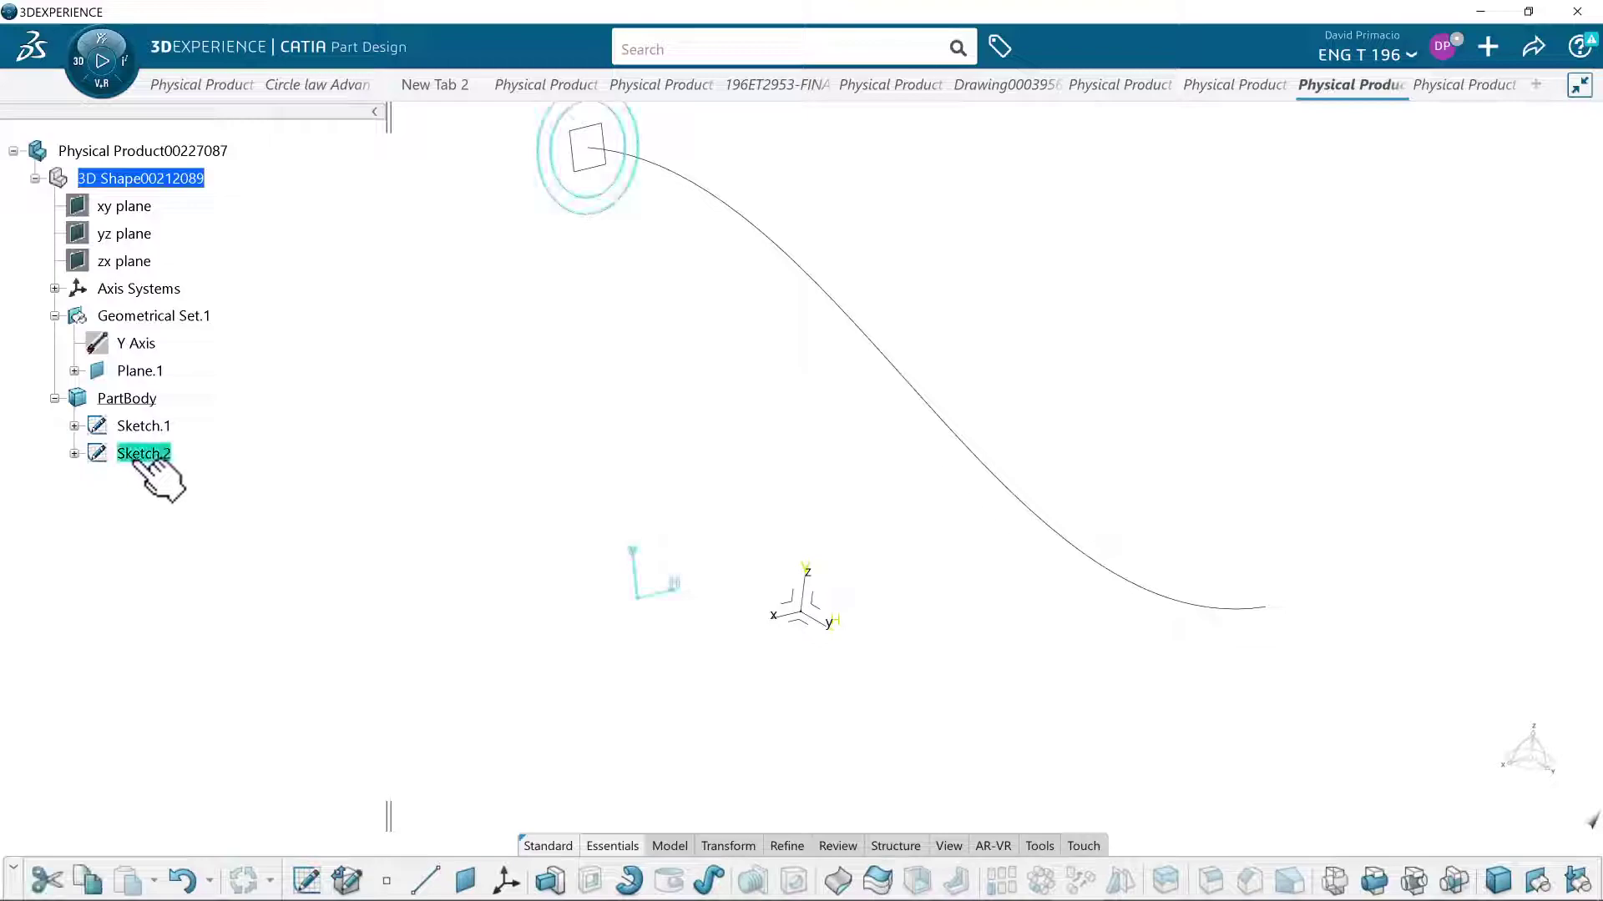
{"action": "left_click", "coordinate": [136, 457]}
{"action": "key", "text": "Delete"}
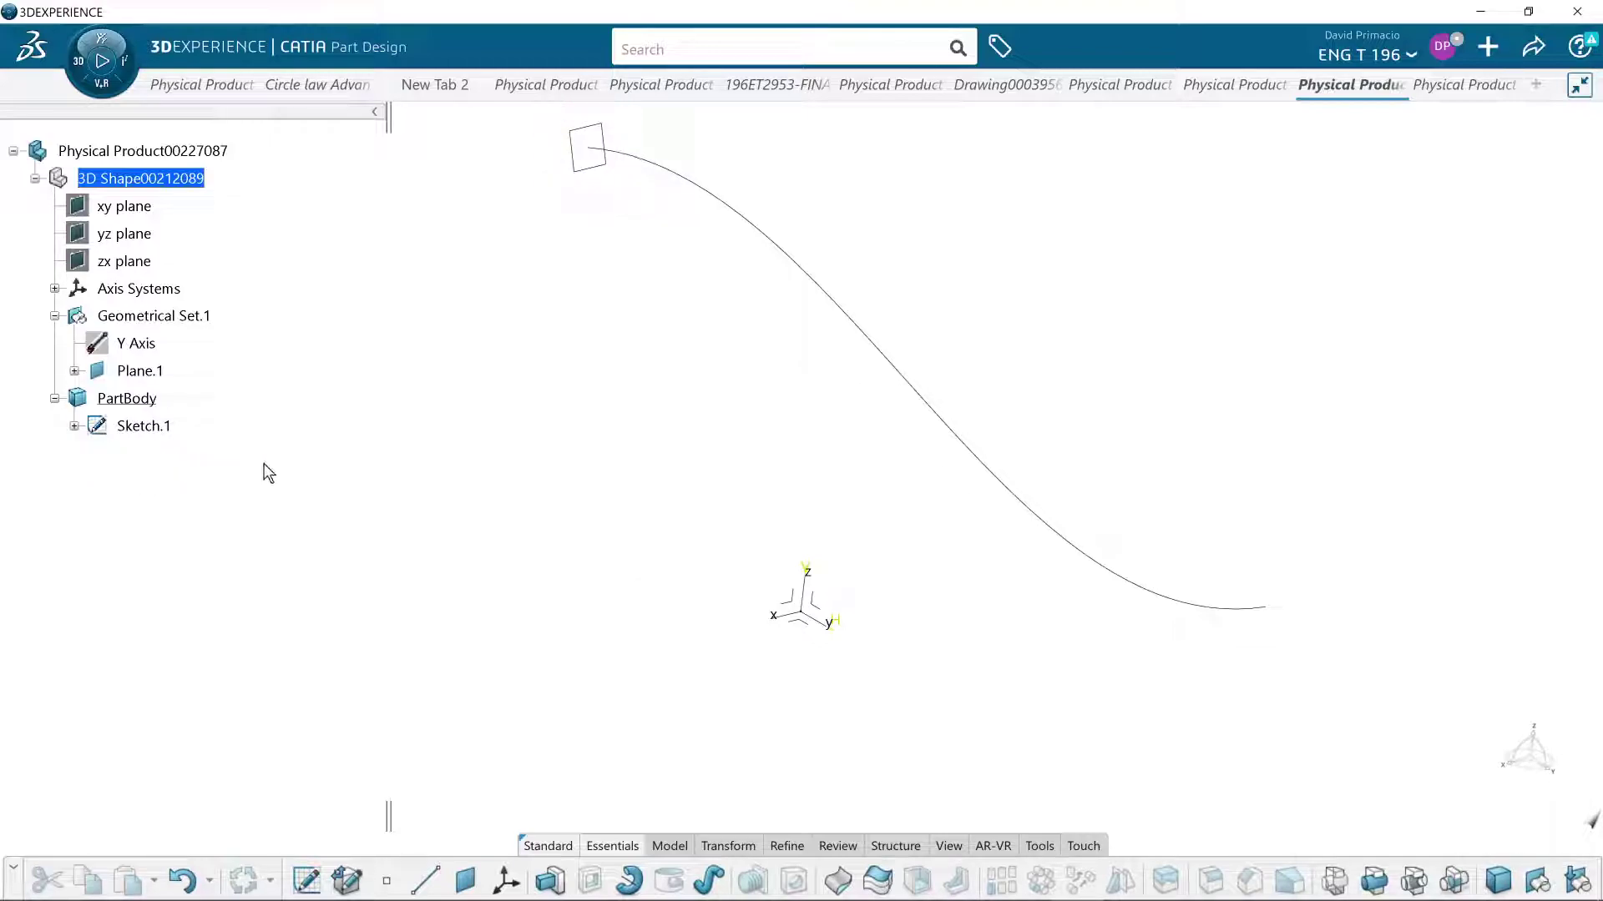
{"action": "left_click", "coordinate": [138, 371]}
{"action": "key", "text": "Delete"}
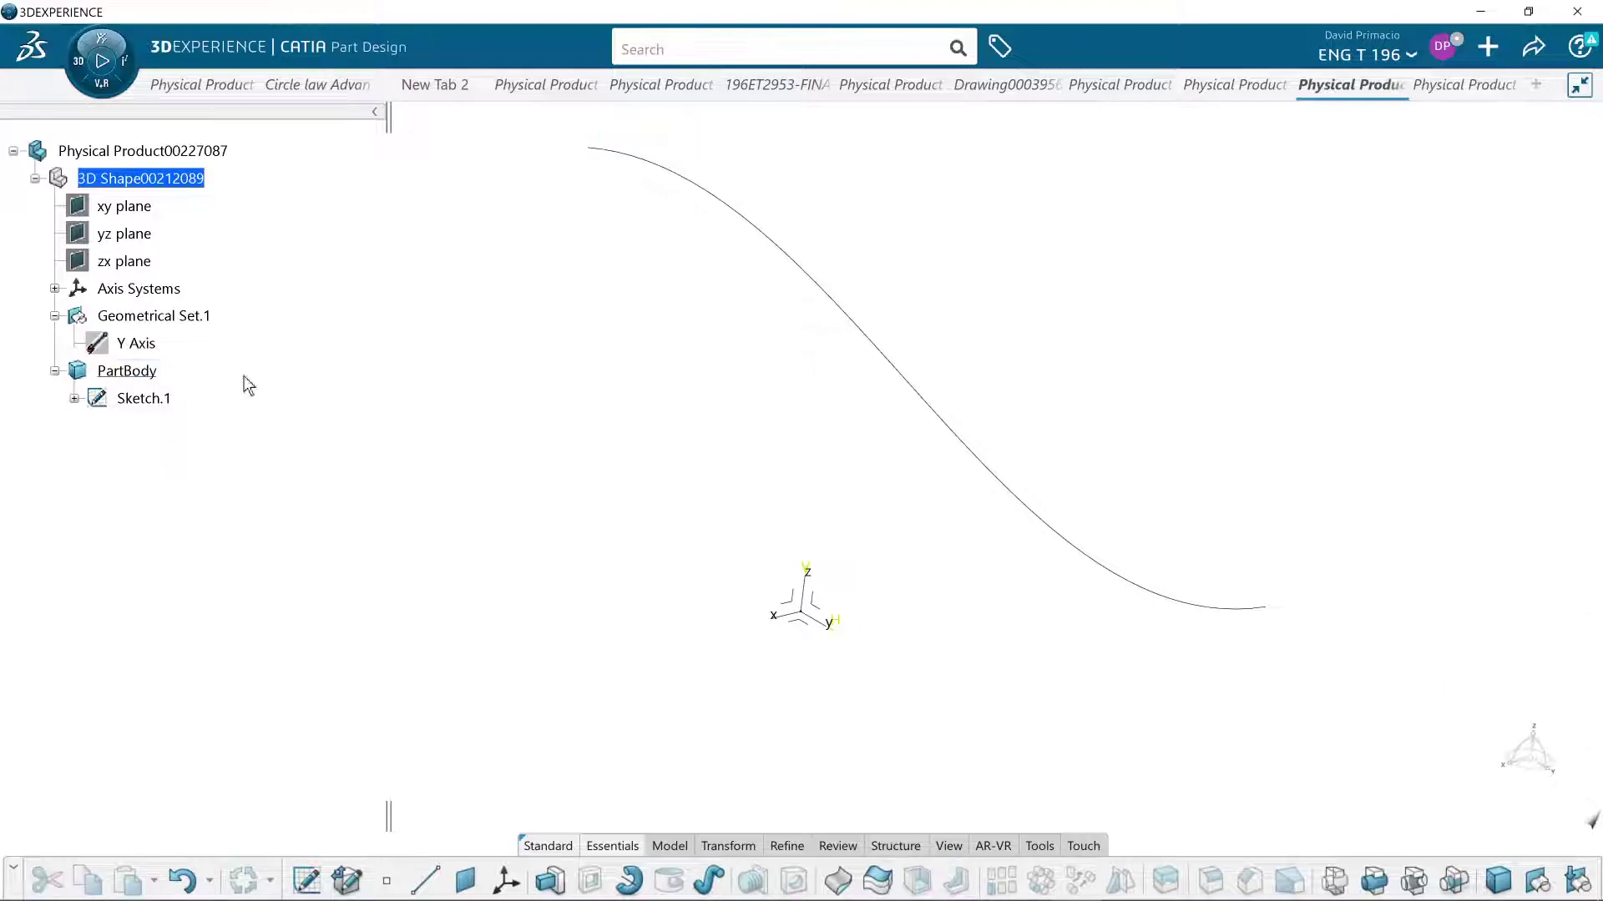
{"action": "double_click", "coordinate": [134, 400]}
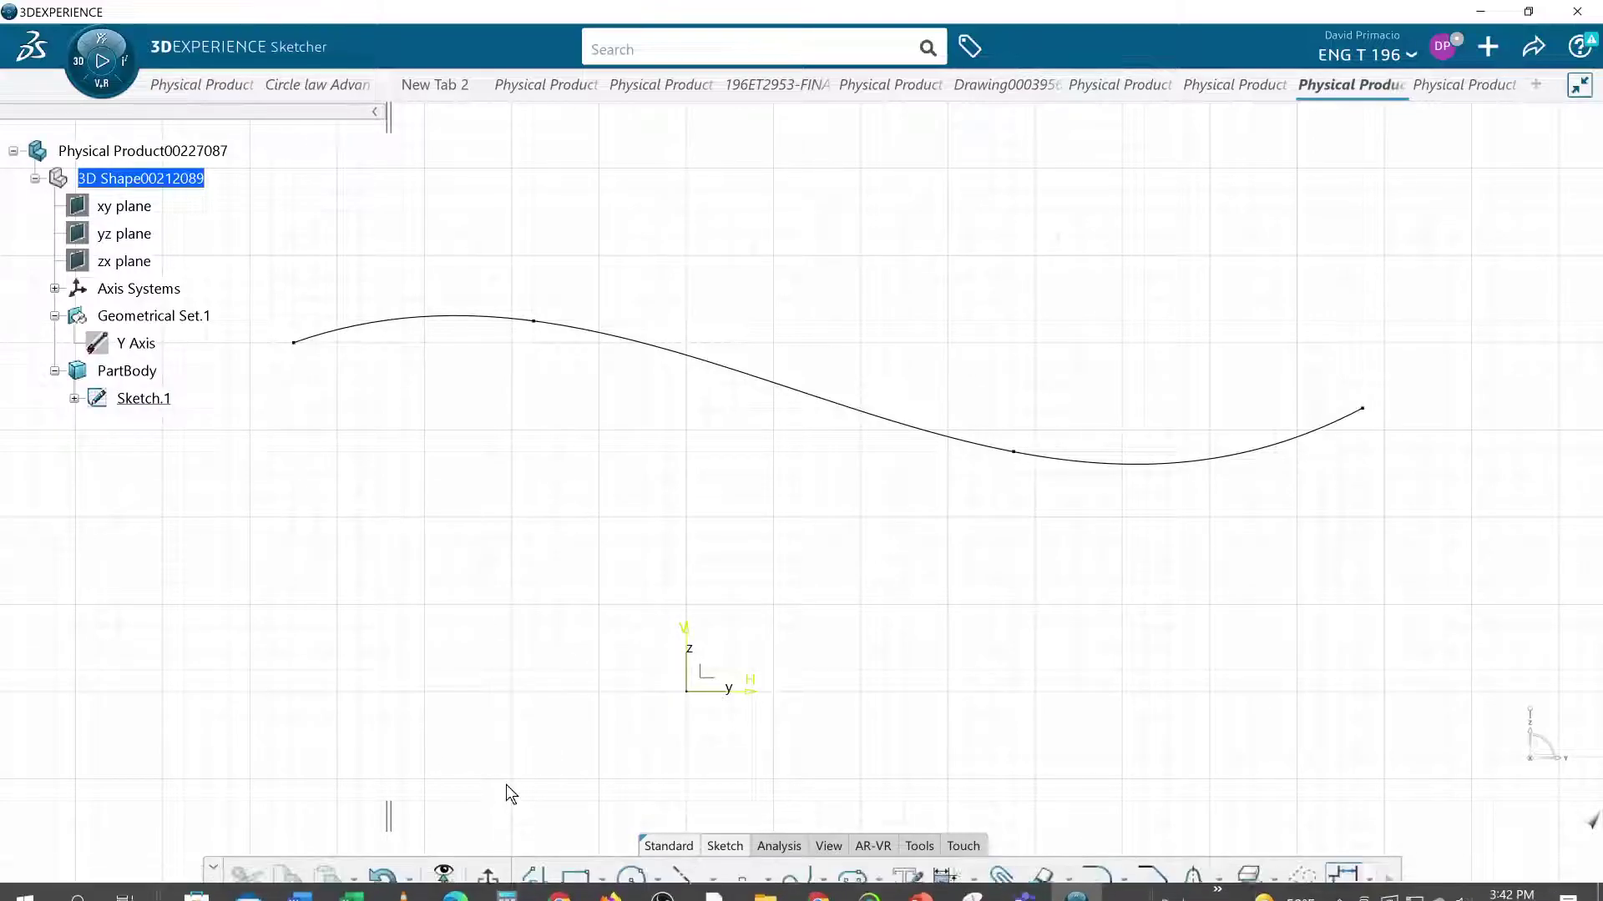
- Exit the sketch and create Plane.2 as Normal to curve on Sketch.1 through its end vertex
{"action": "left_click", "coordinate": [487, 889]}
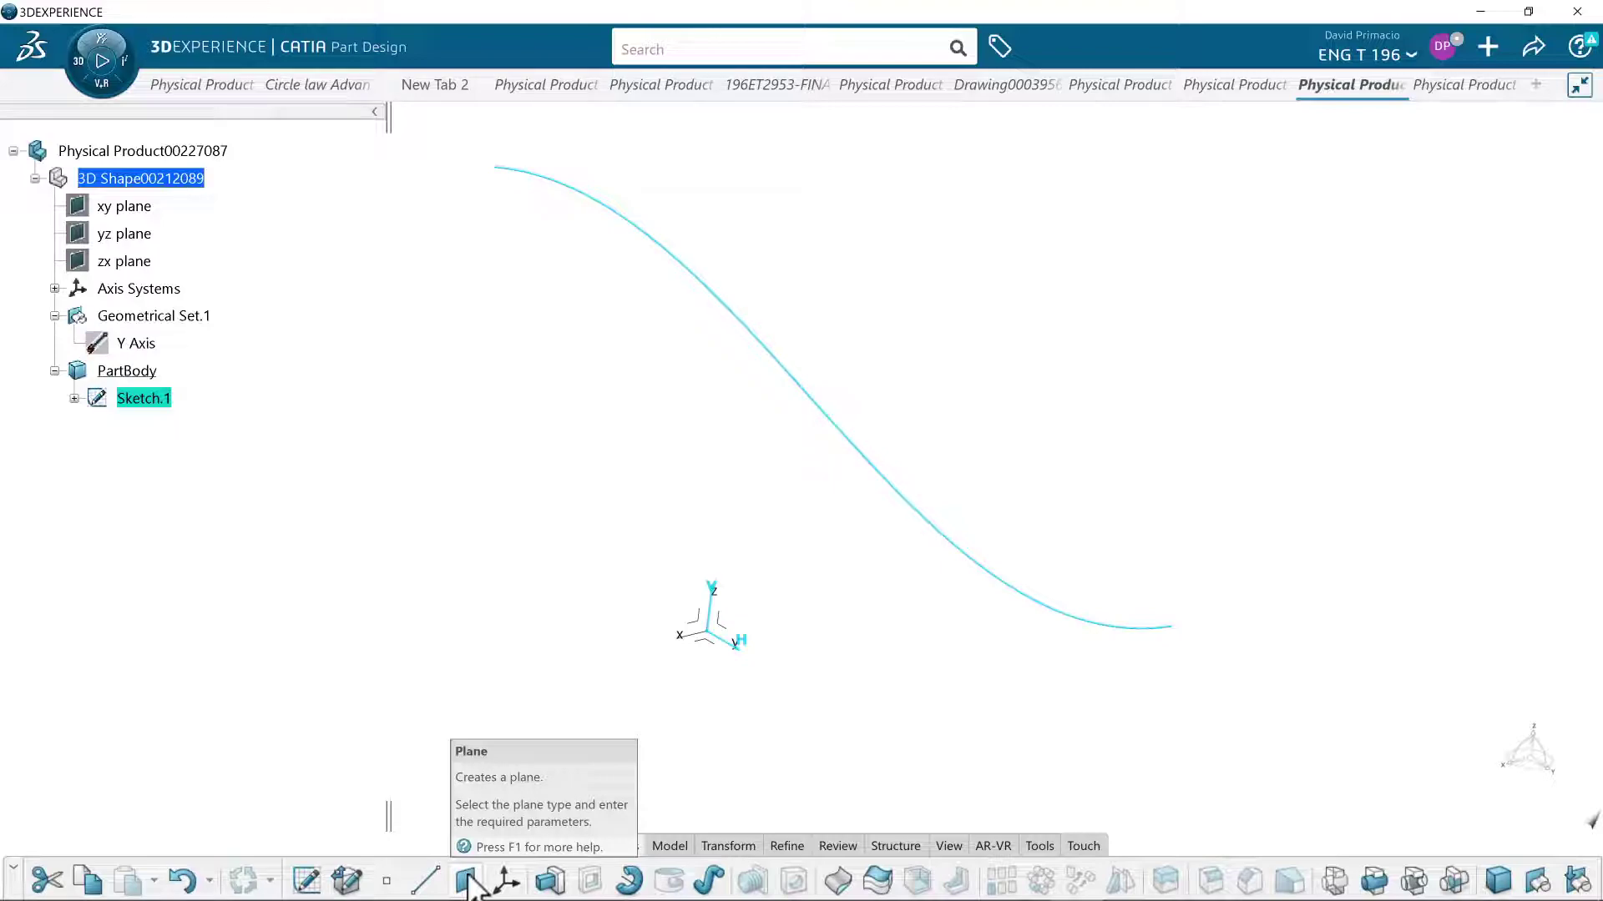
{"action": "left_click", "coordinate": [466, 883]}
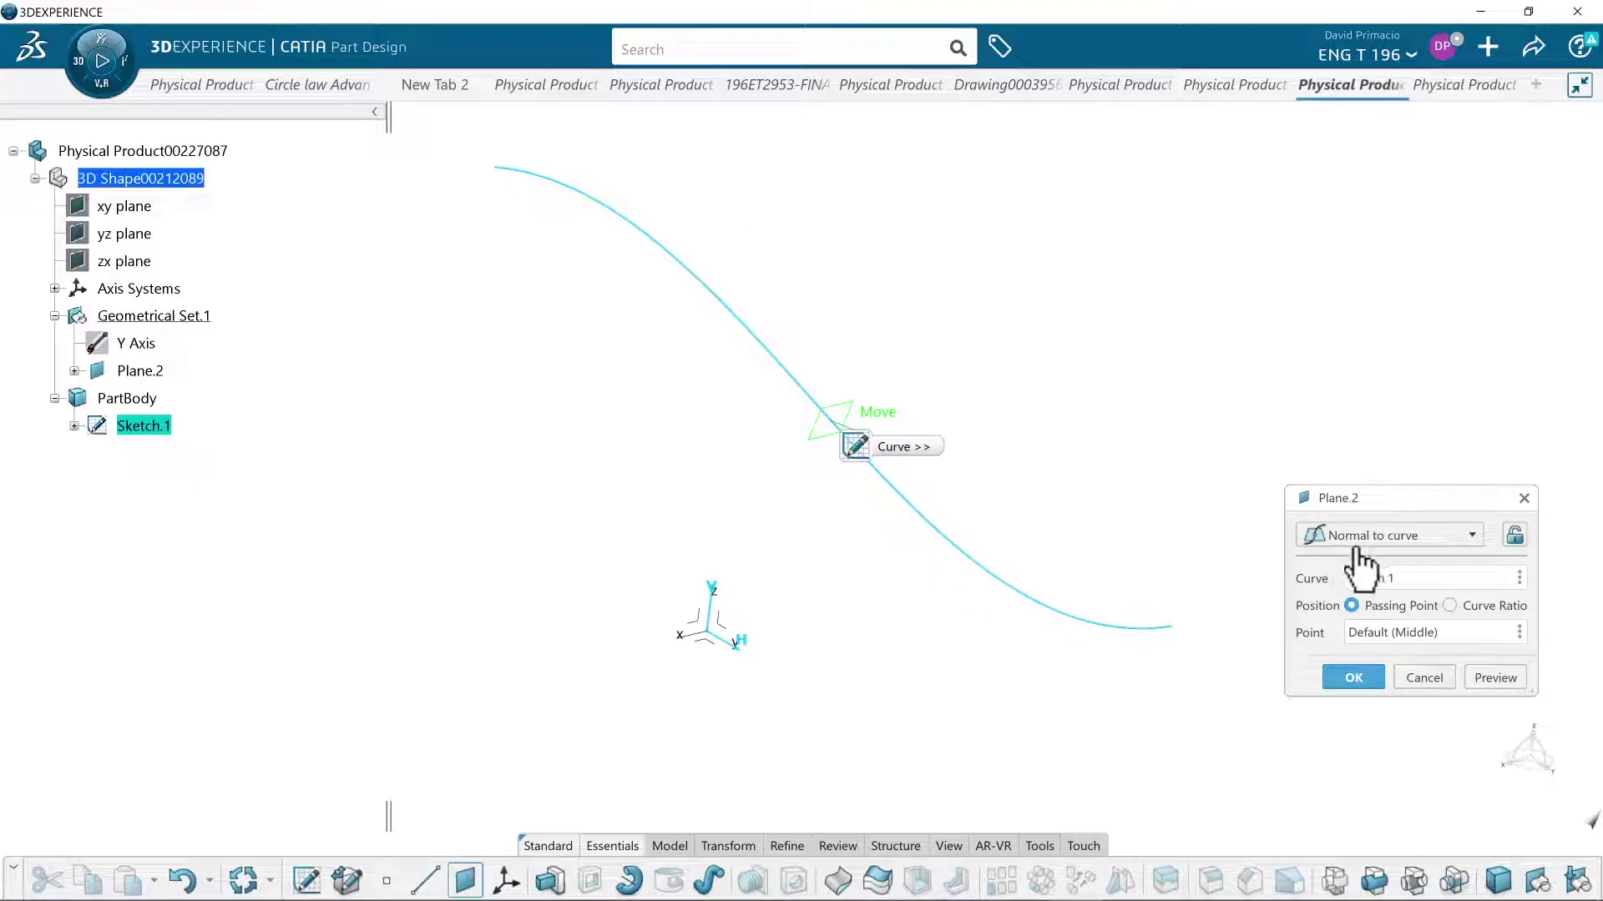
{"action": "left_click", "coordinate": [1472, 537]}
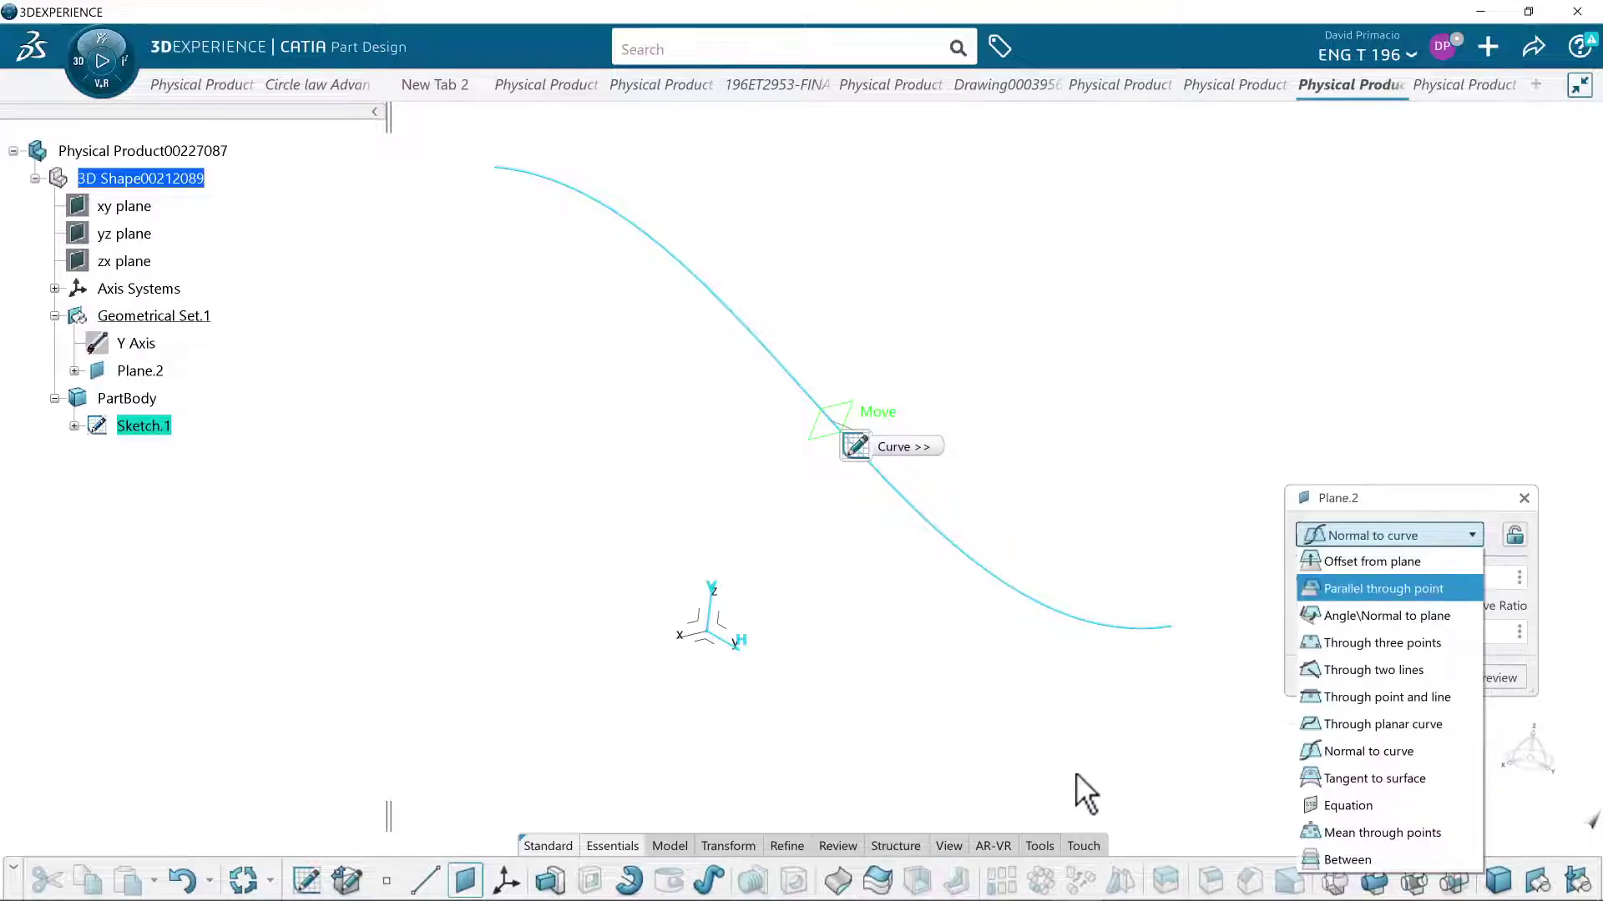
{"action": "left_click", "coordinate": [1319, 750]}
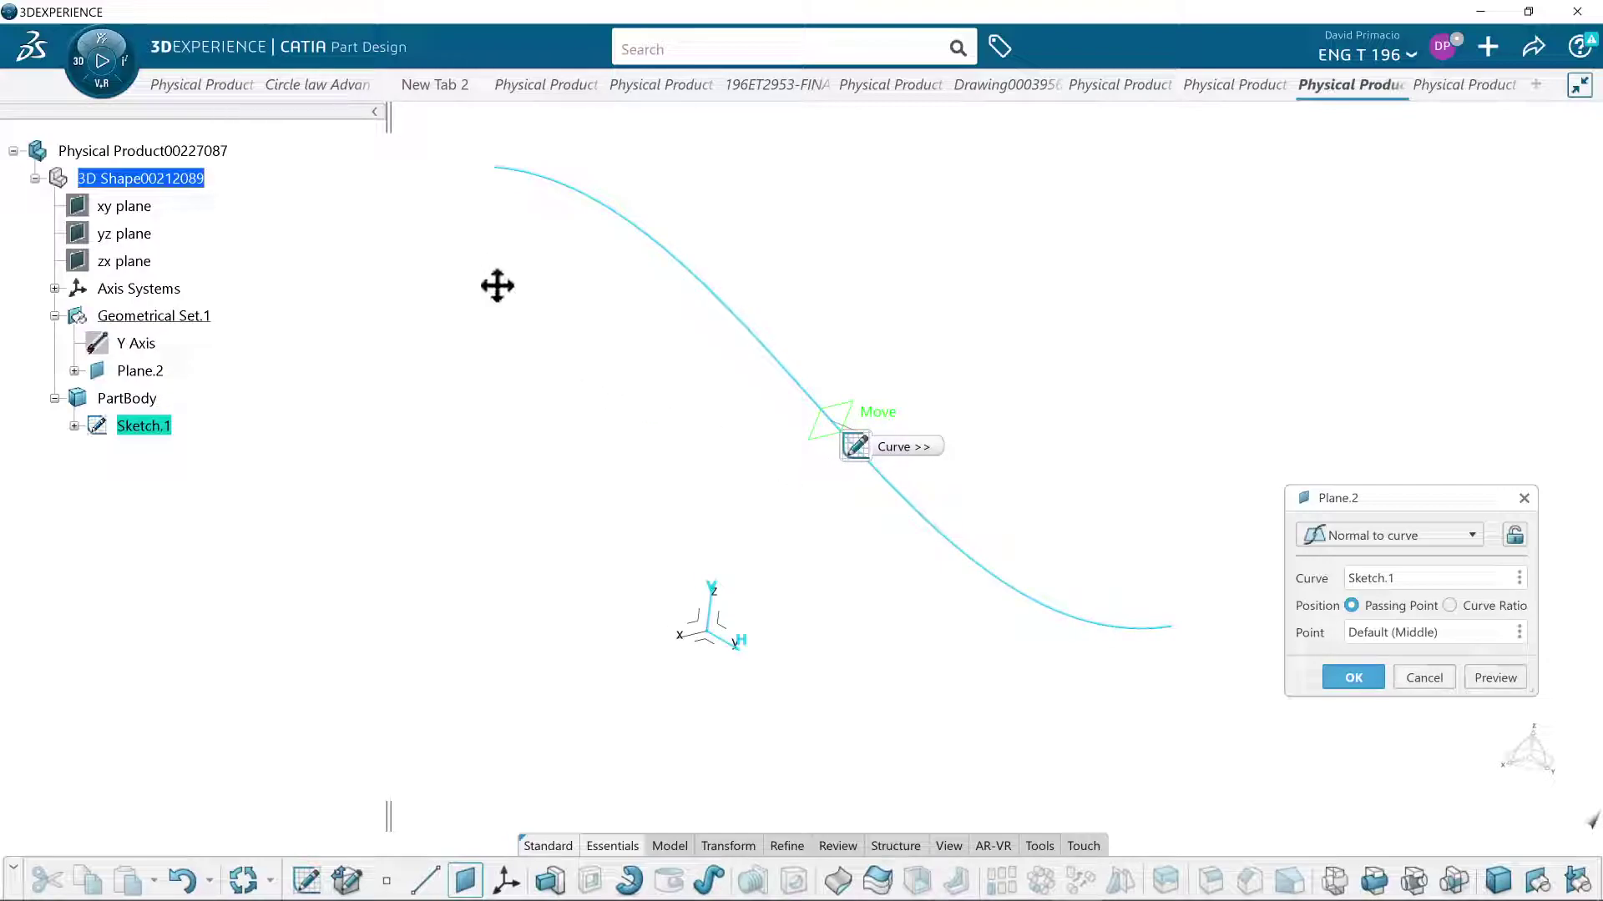
{"action": "middle_click_drag", "start_coordinate": [499, 289], "coordinate": [572, 487]}
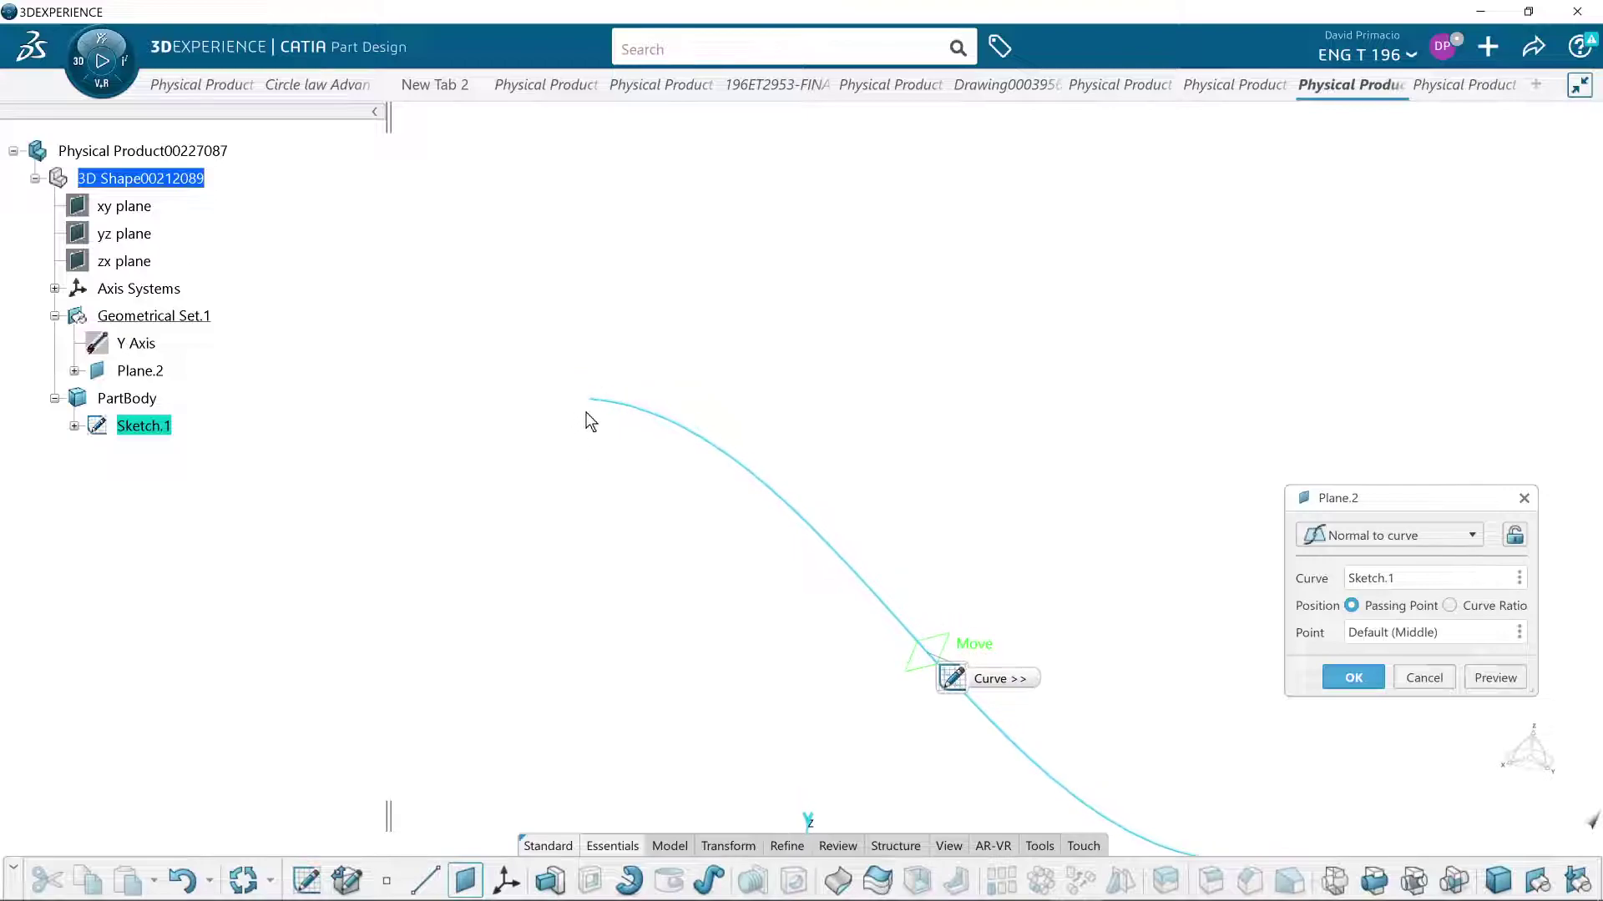
{"action": "left_click", "coordinate": [594, 401]}
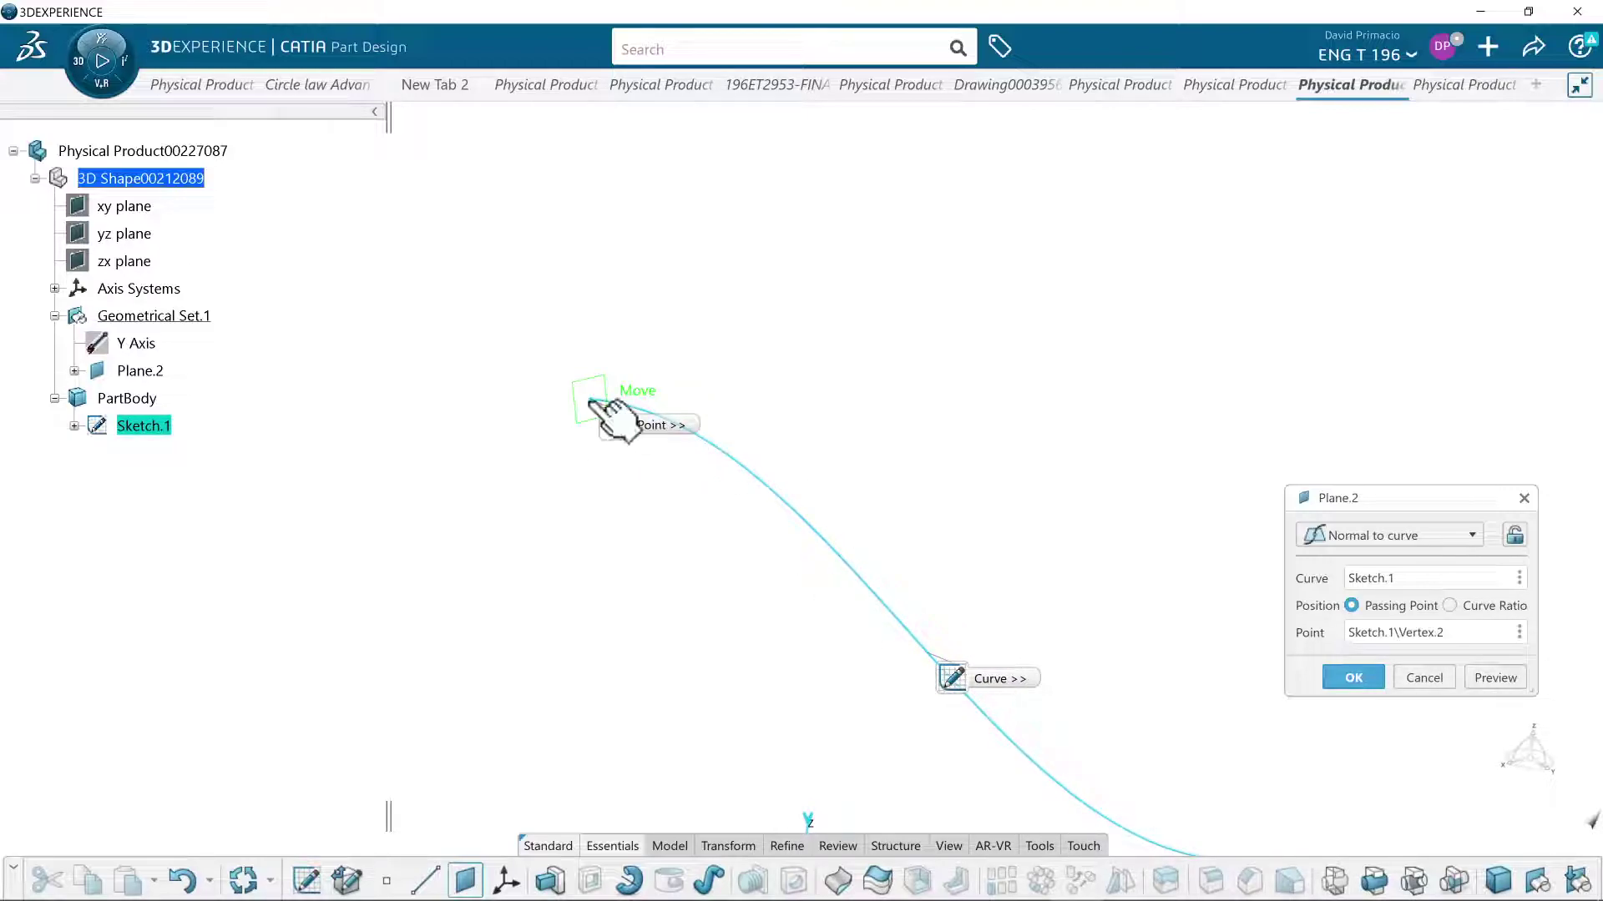
{"action": "left_click", "coordinate": [1346, 677]}
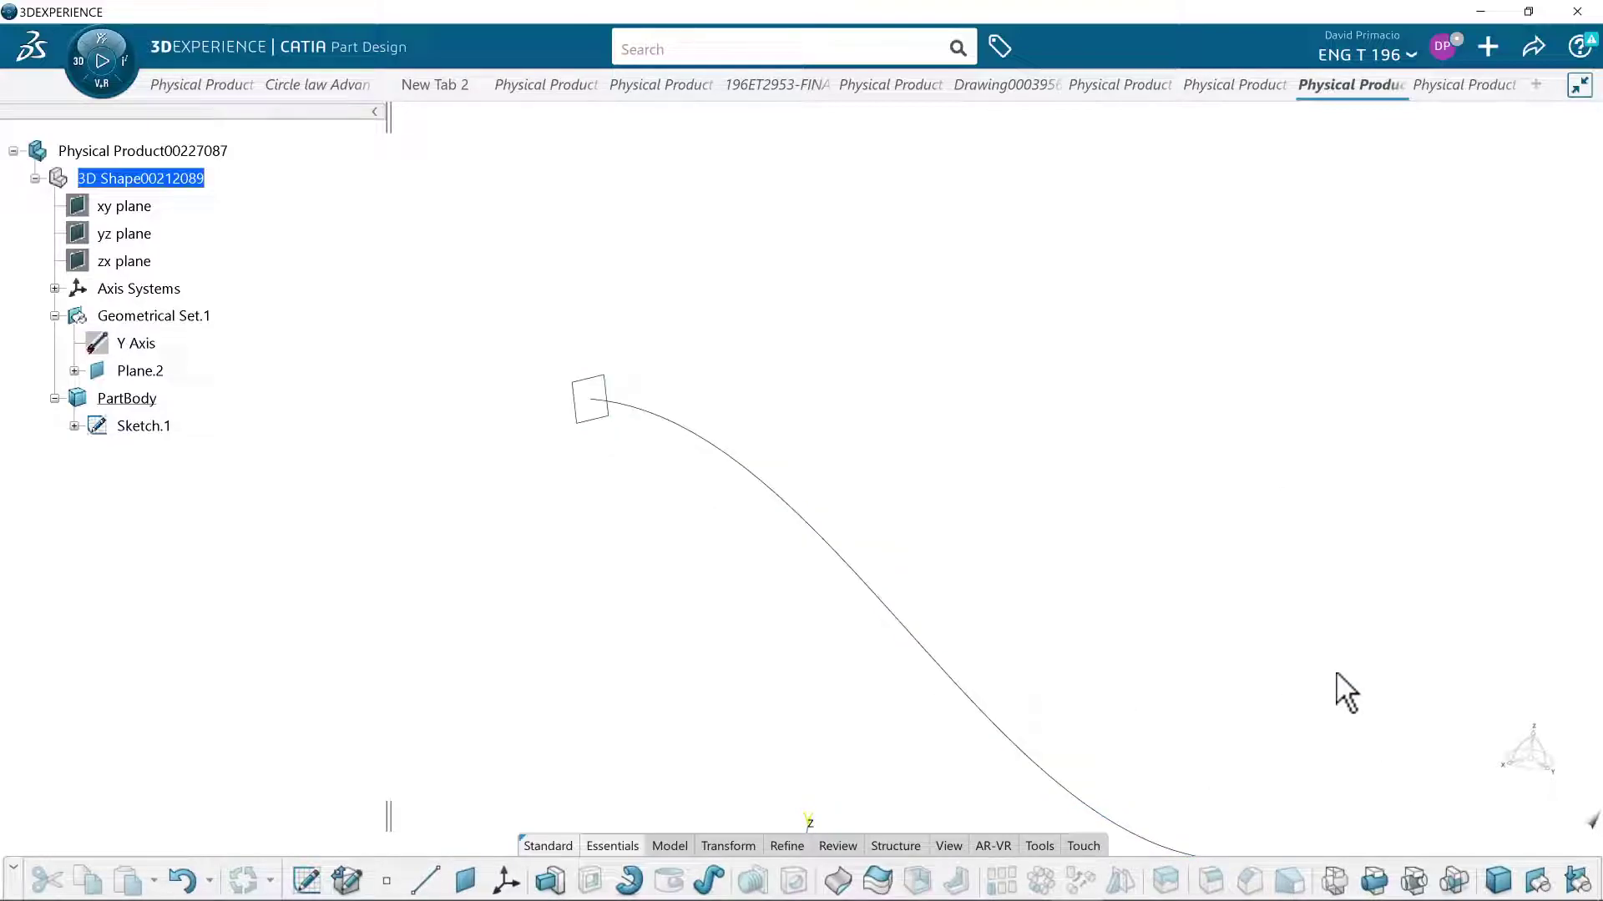
- Sketch a 0.559 in circle on Plane.2 centred on the curve's end point, undoing a stray attempt
{"action": "left_click", "coordinate": [586, 417]}
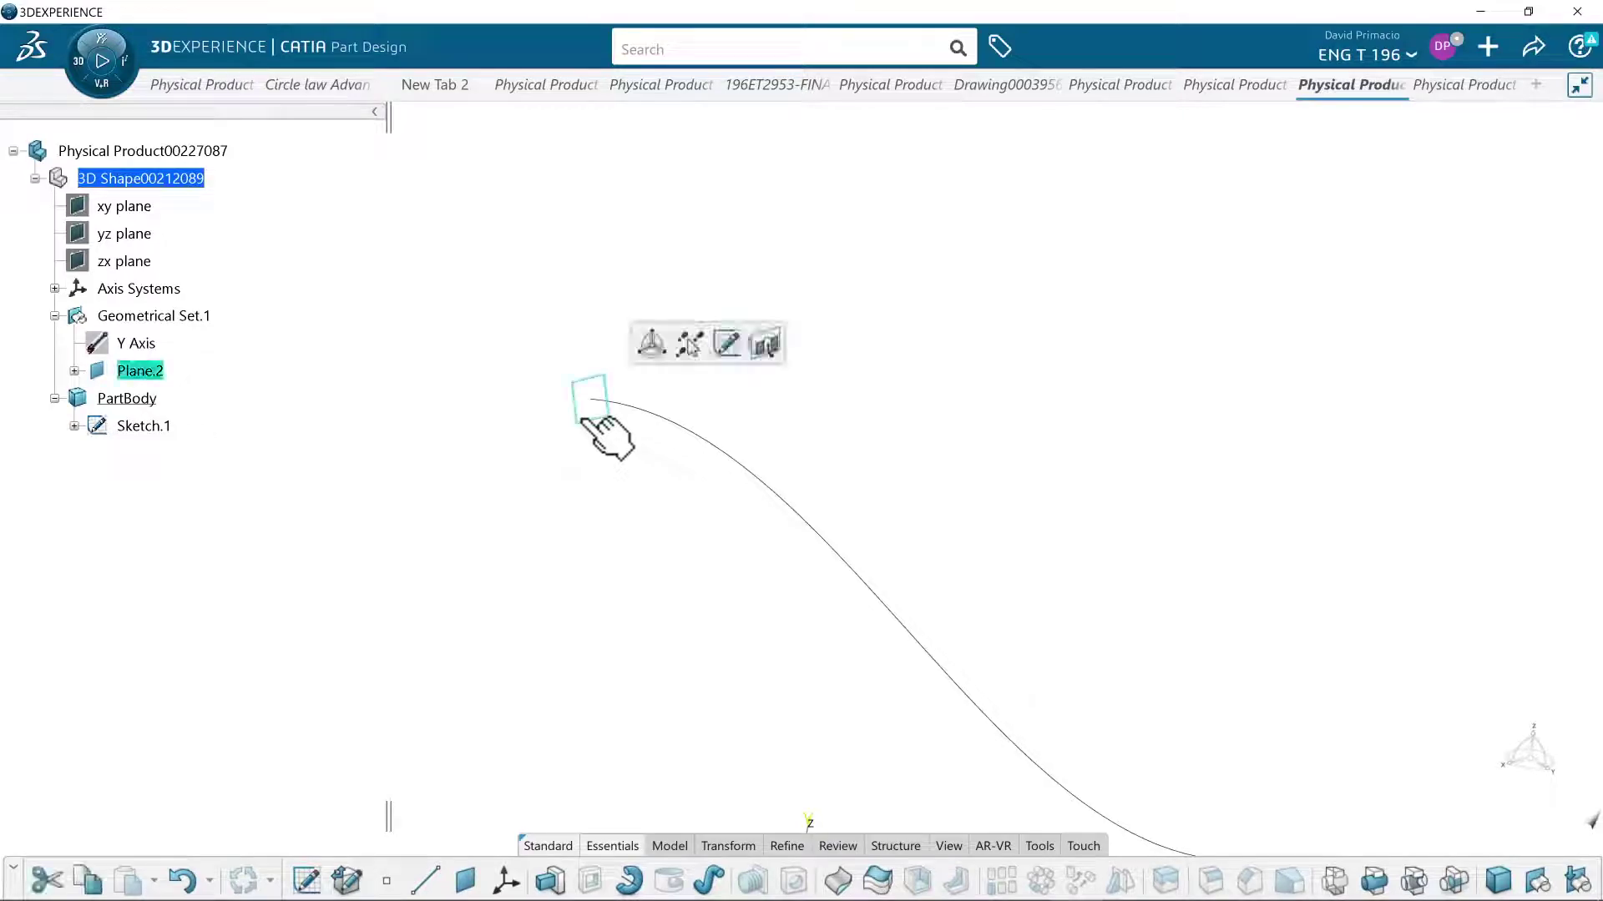
{"action": "left_click", "coordinate": [727, 343]}
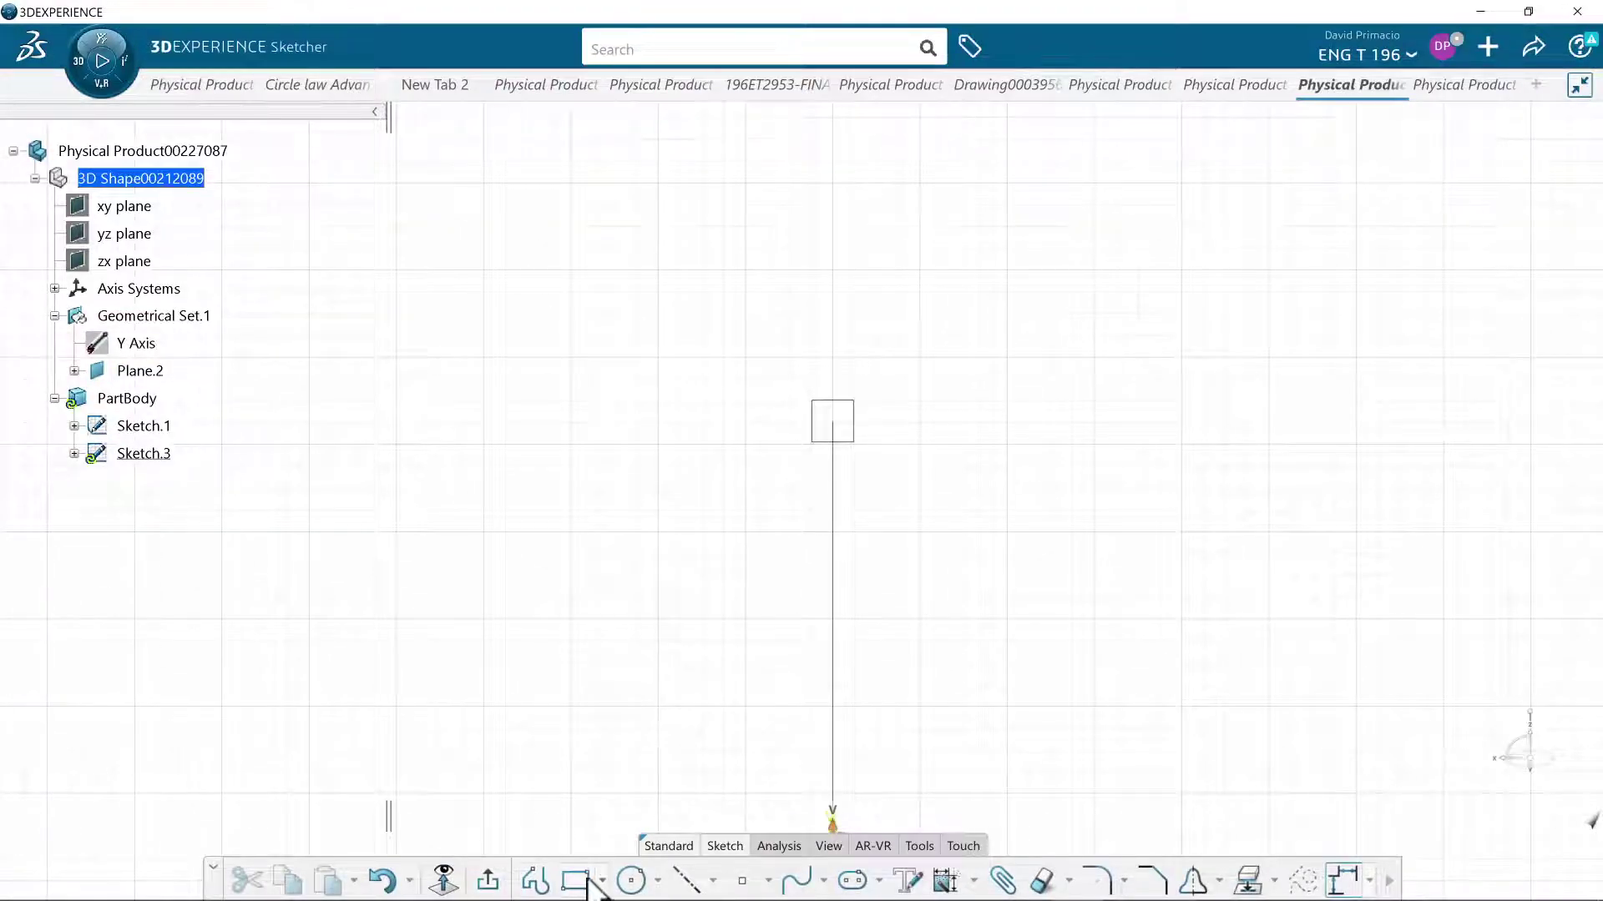
{"action": "left_click", "coordinate": [632, 880]}
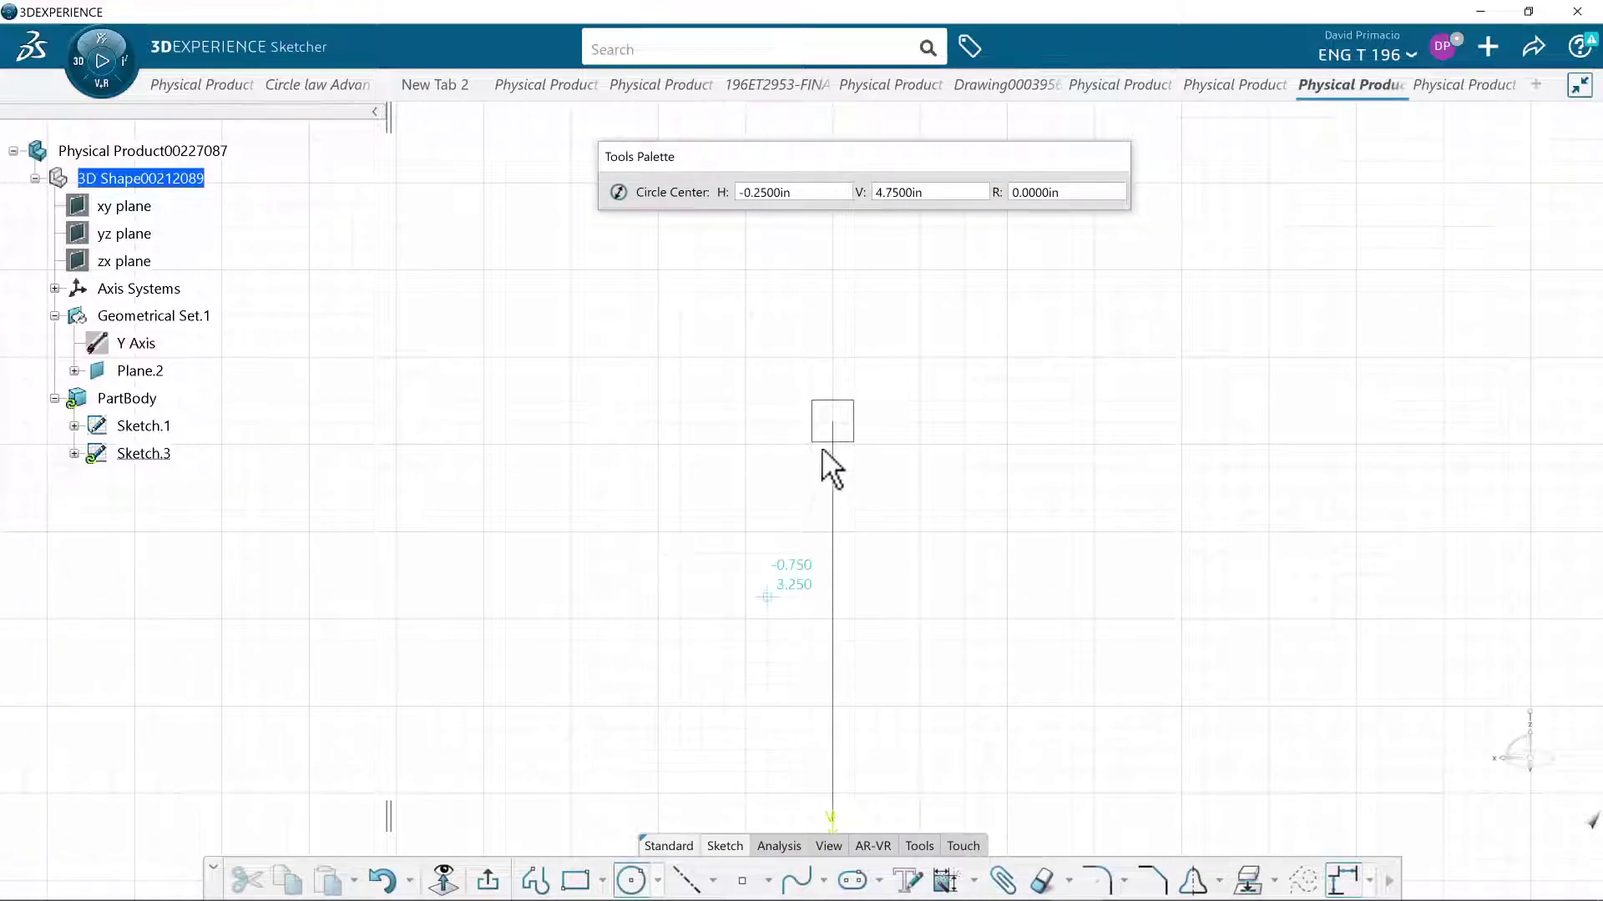
{"action": "left_click", "coordinate": [833, 421]}
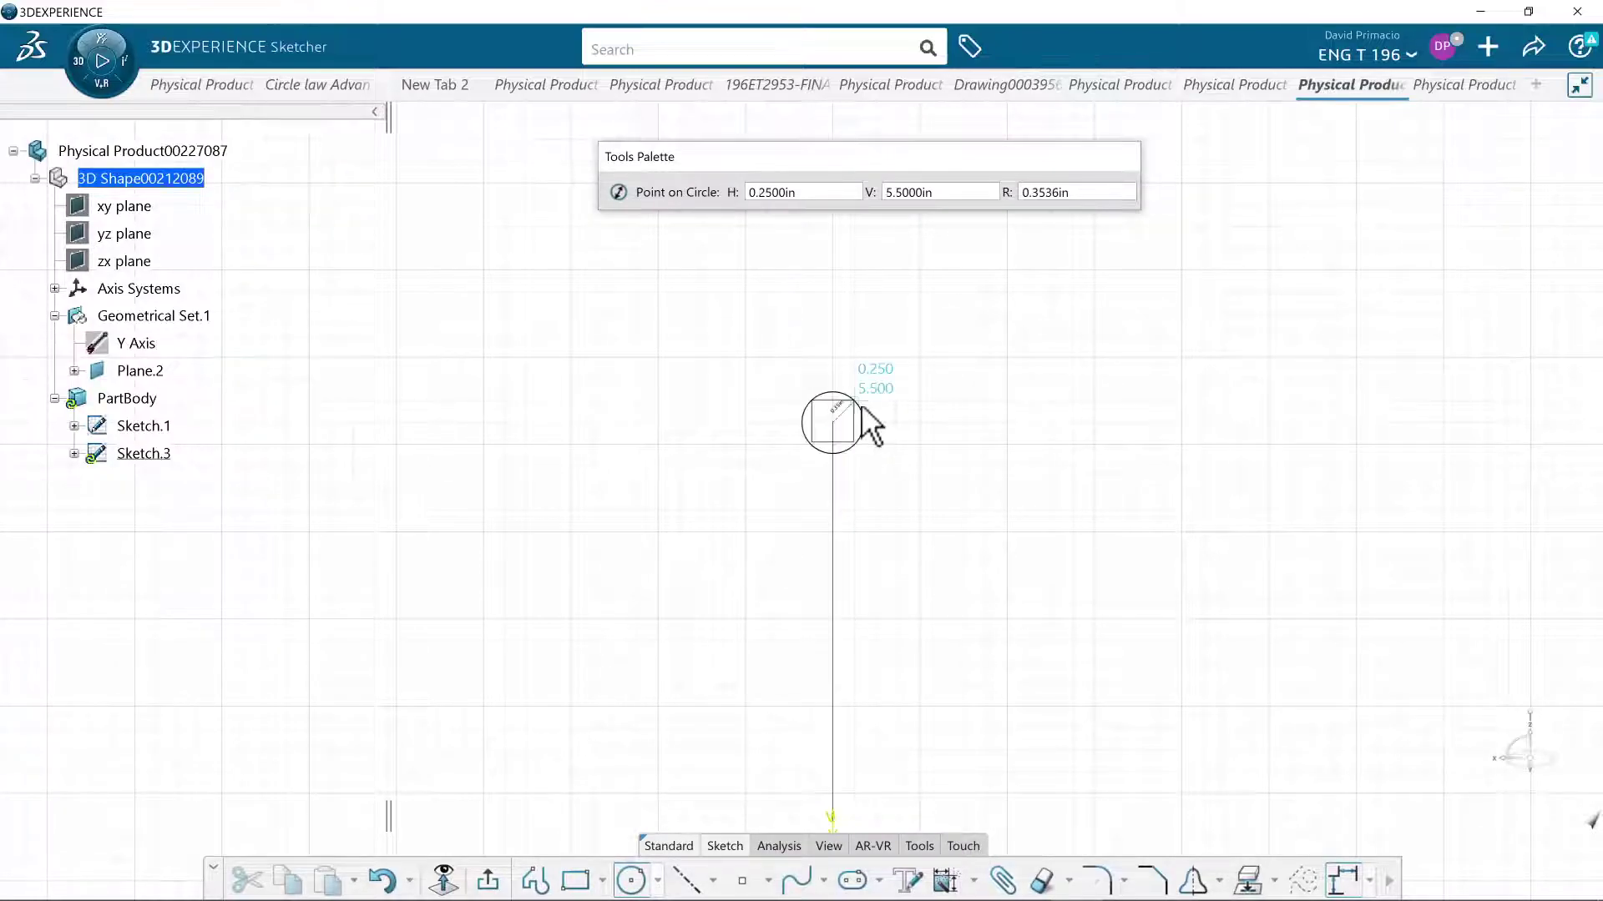
{"action": "left_click", "coordinate": [862, 409]}
{"action": "left_click", "coordinate": [838, 425]}
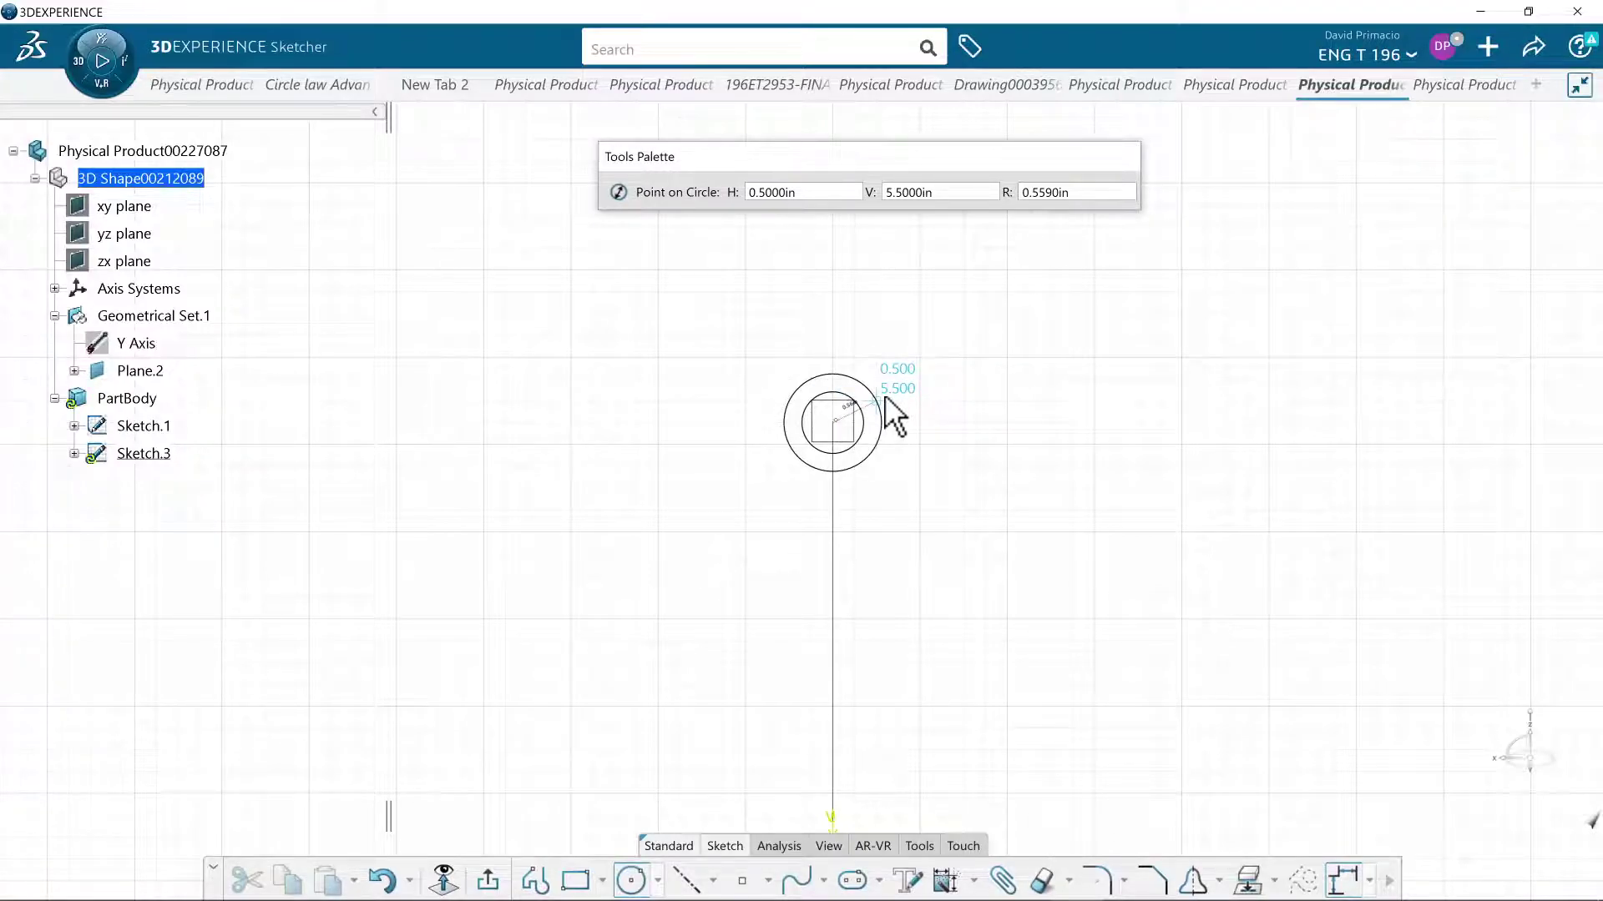
{"action": "key", "text": "ctrl+z"}
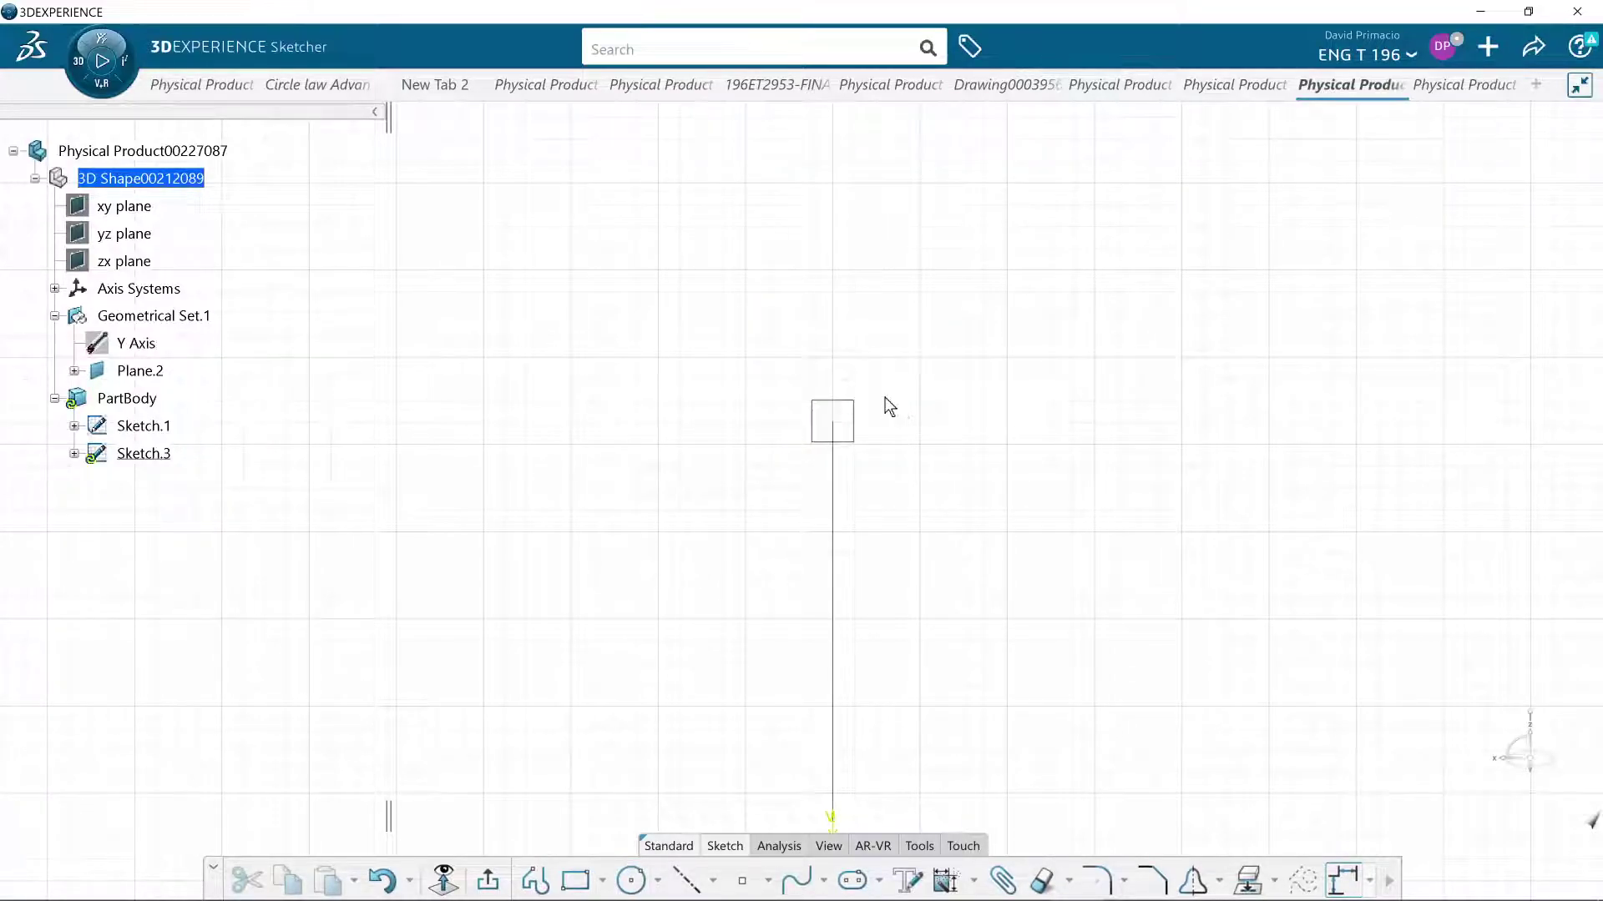
{"action": "left_click", "coordinate": [631, 880]}
{"action": "left_click", "coordinate": [839, 419]}
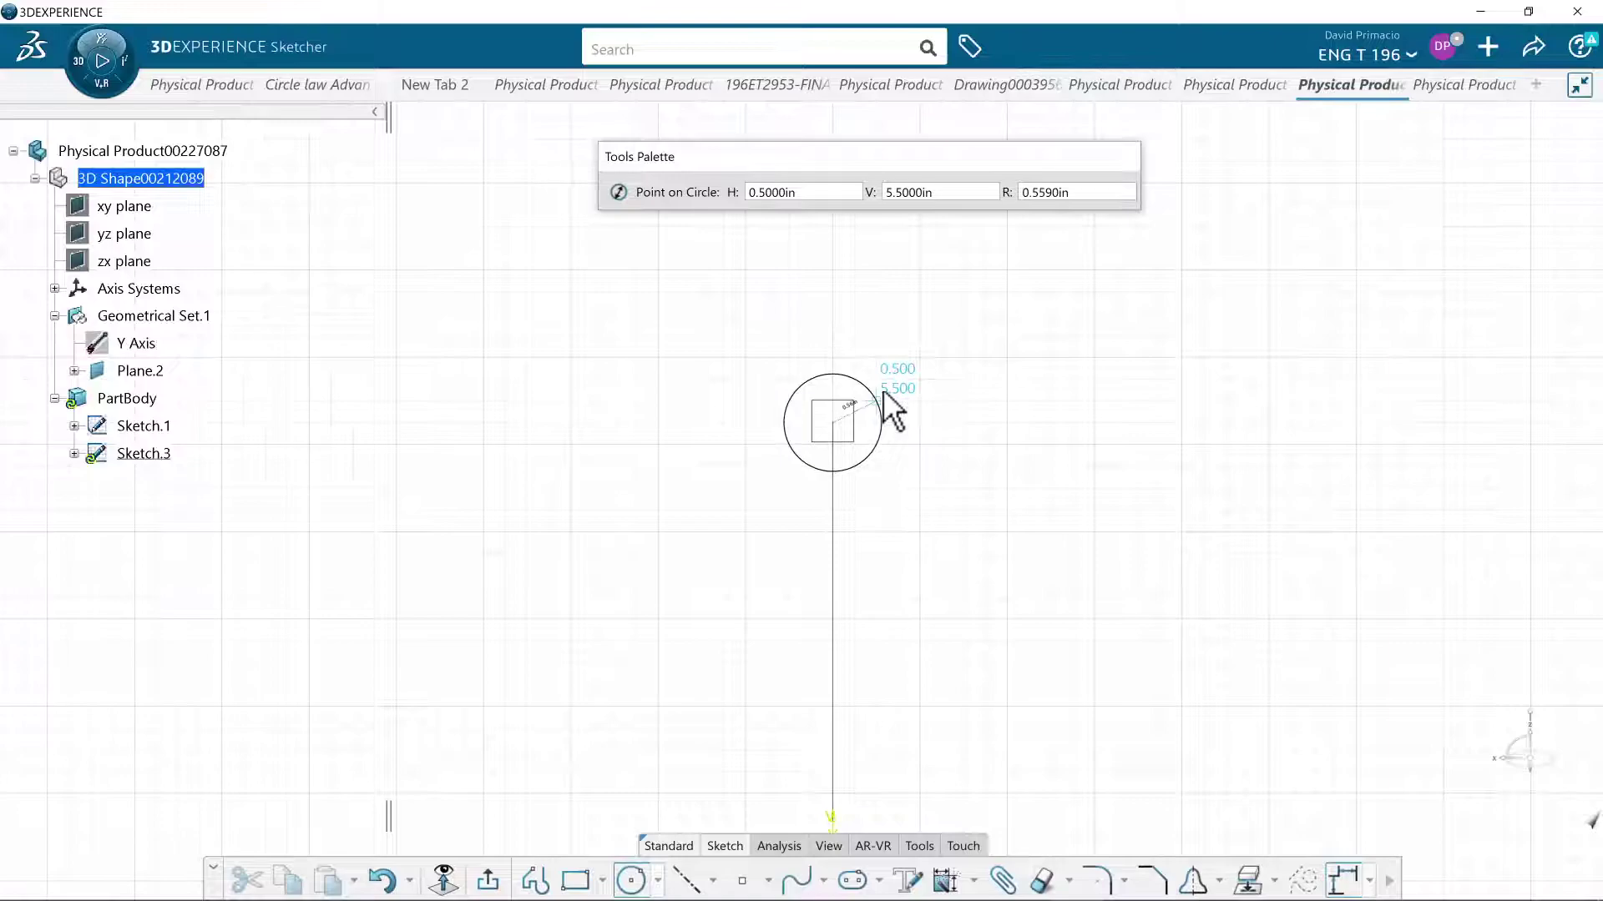
{"action": "left_click", "coordinate": [877, 403]}
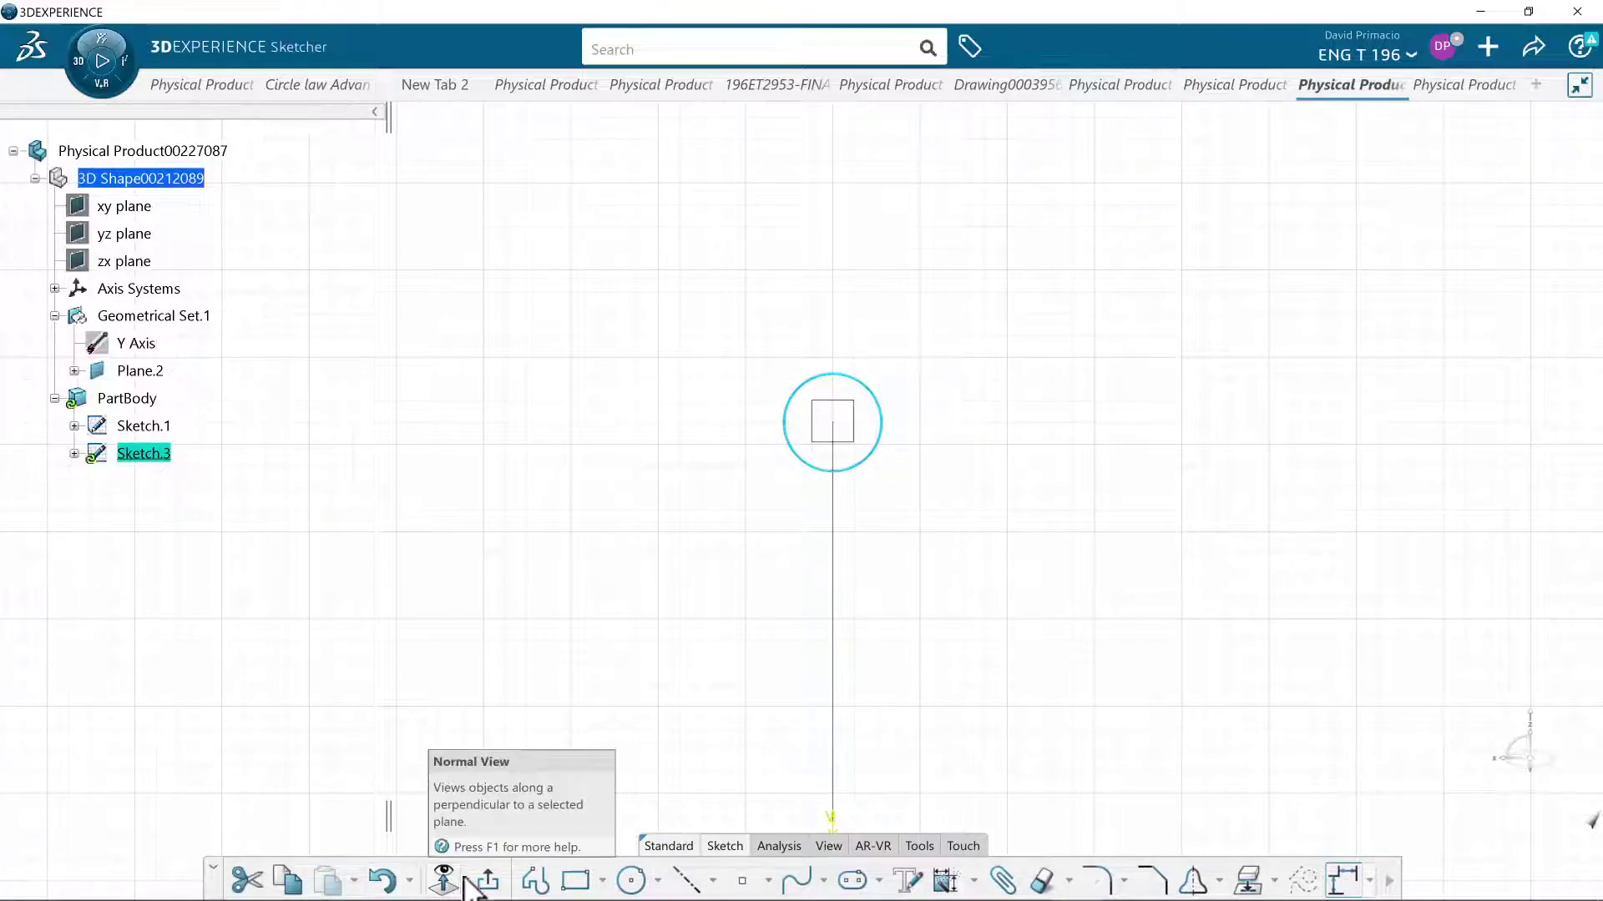
{"action": "left_click", "coordinate": [490, 884]}
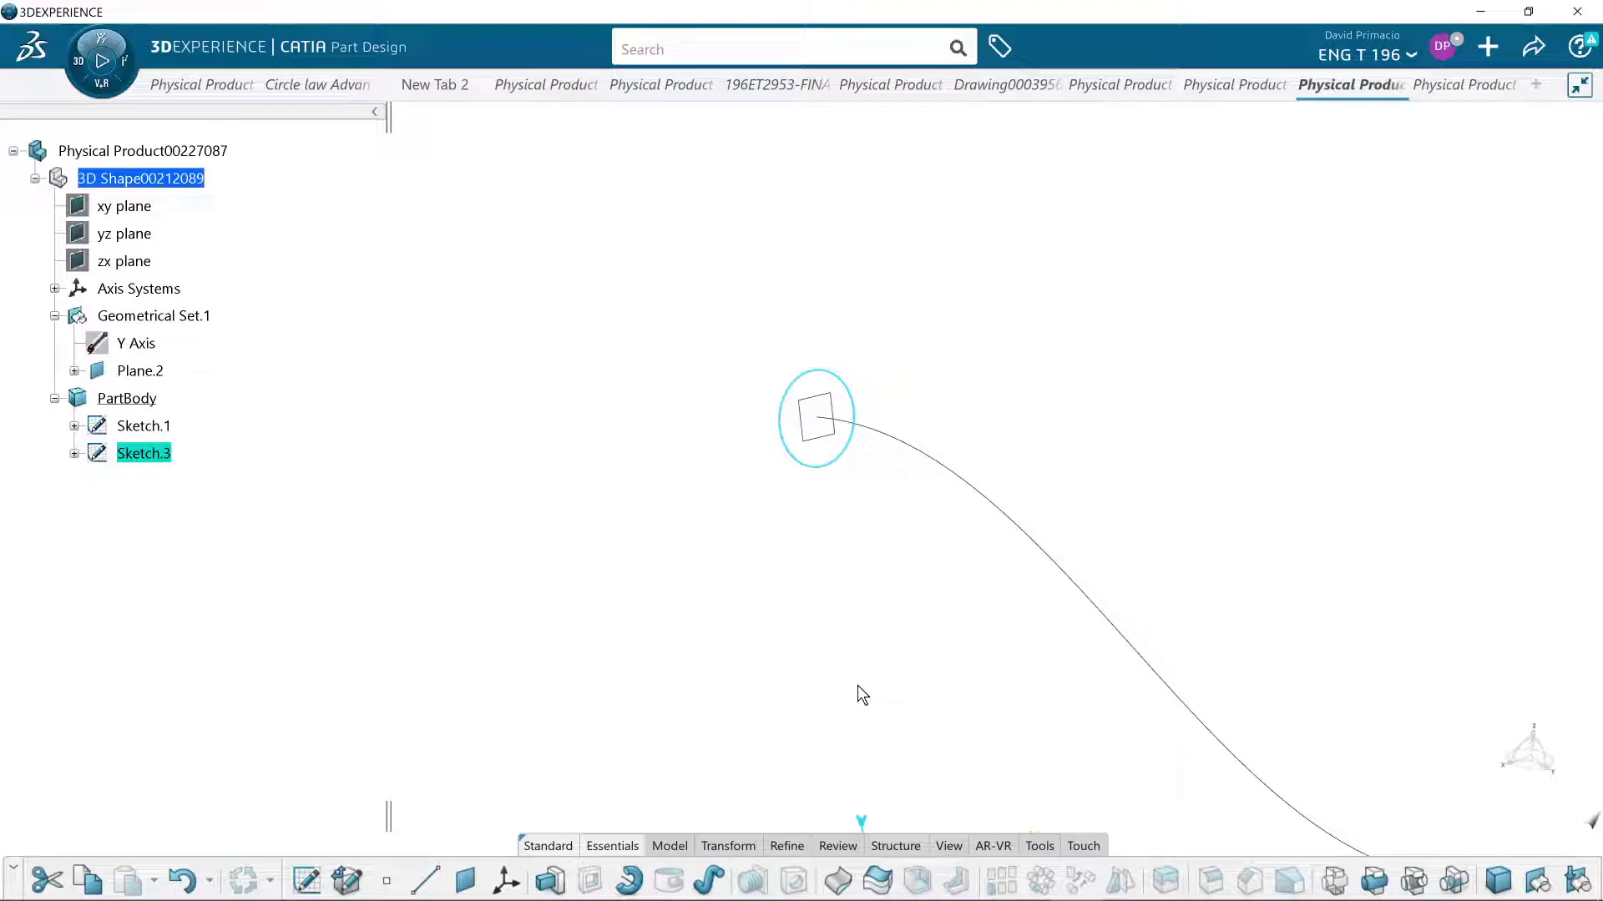
- Sweep the Sketch.3 circle along the Sketch.1 S-curve as Rib.2, using Rib instead of Shaft
{"action": "scroll", "coordinate": [966, 702], "scroll_direction": "down", "scroll_amount": 5}
{"action": "middle_click_drag", "start_coordinate": [966, 701], "coordinate": [744, 630]}
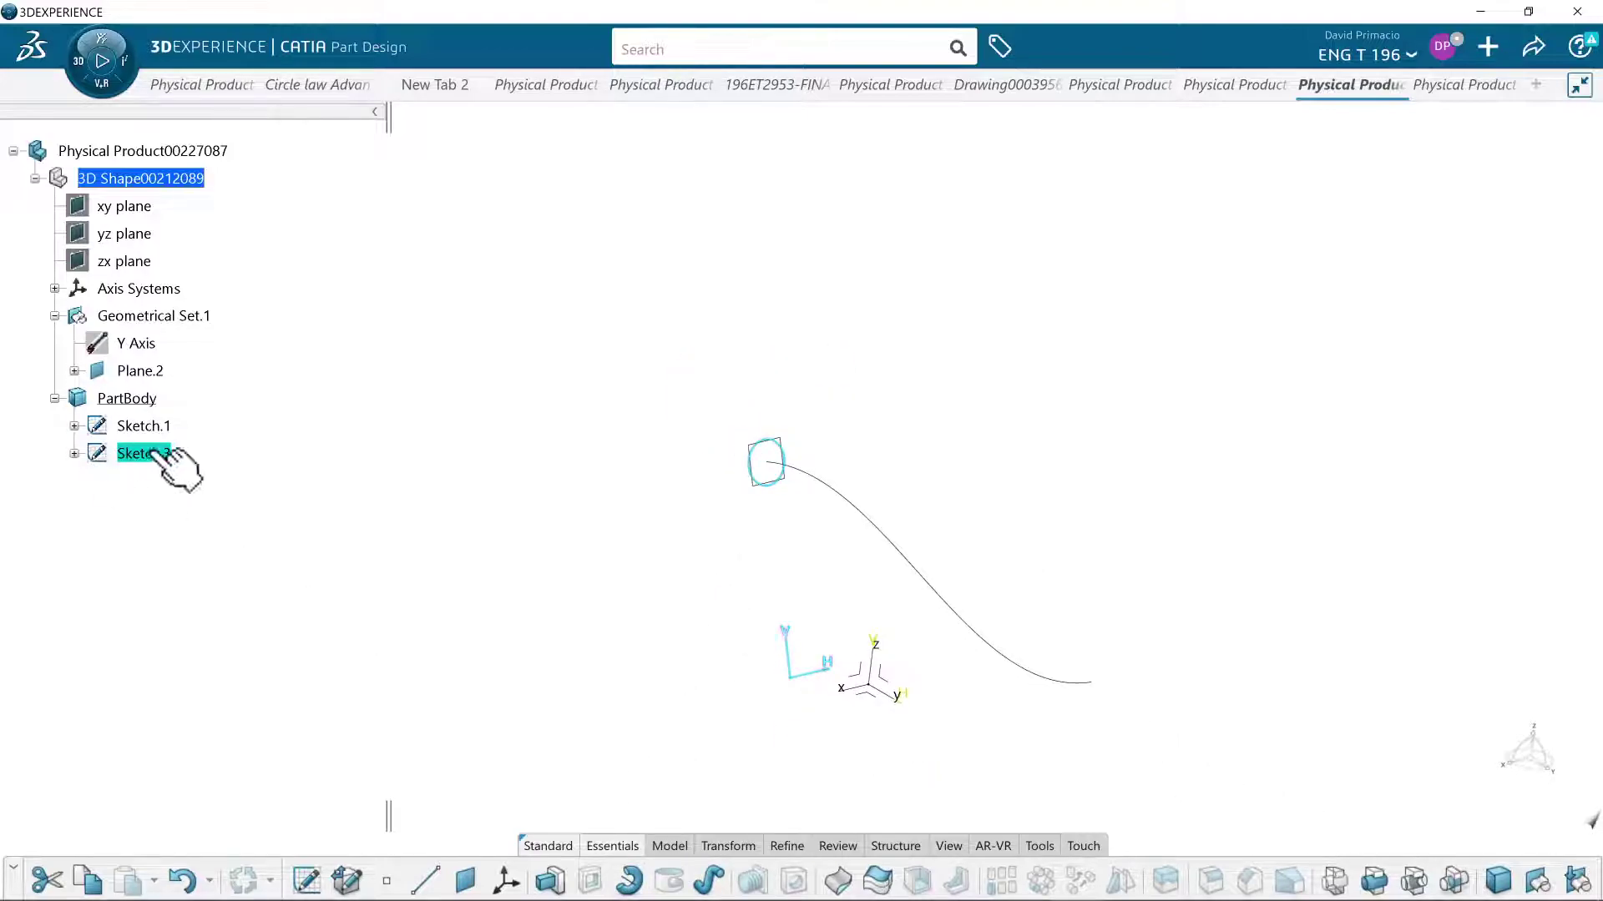
{"action": "left_click", "coordinate": [630, 882]}
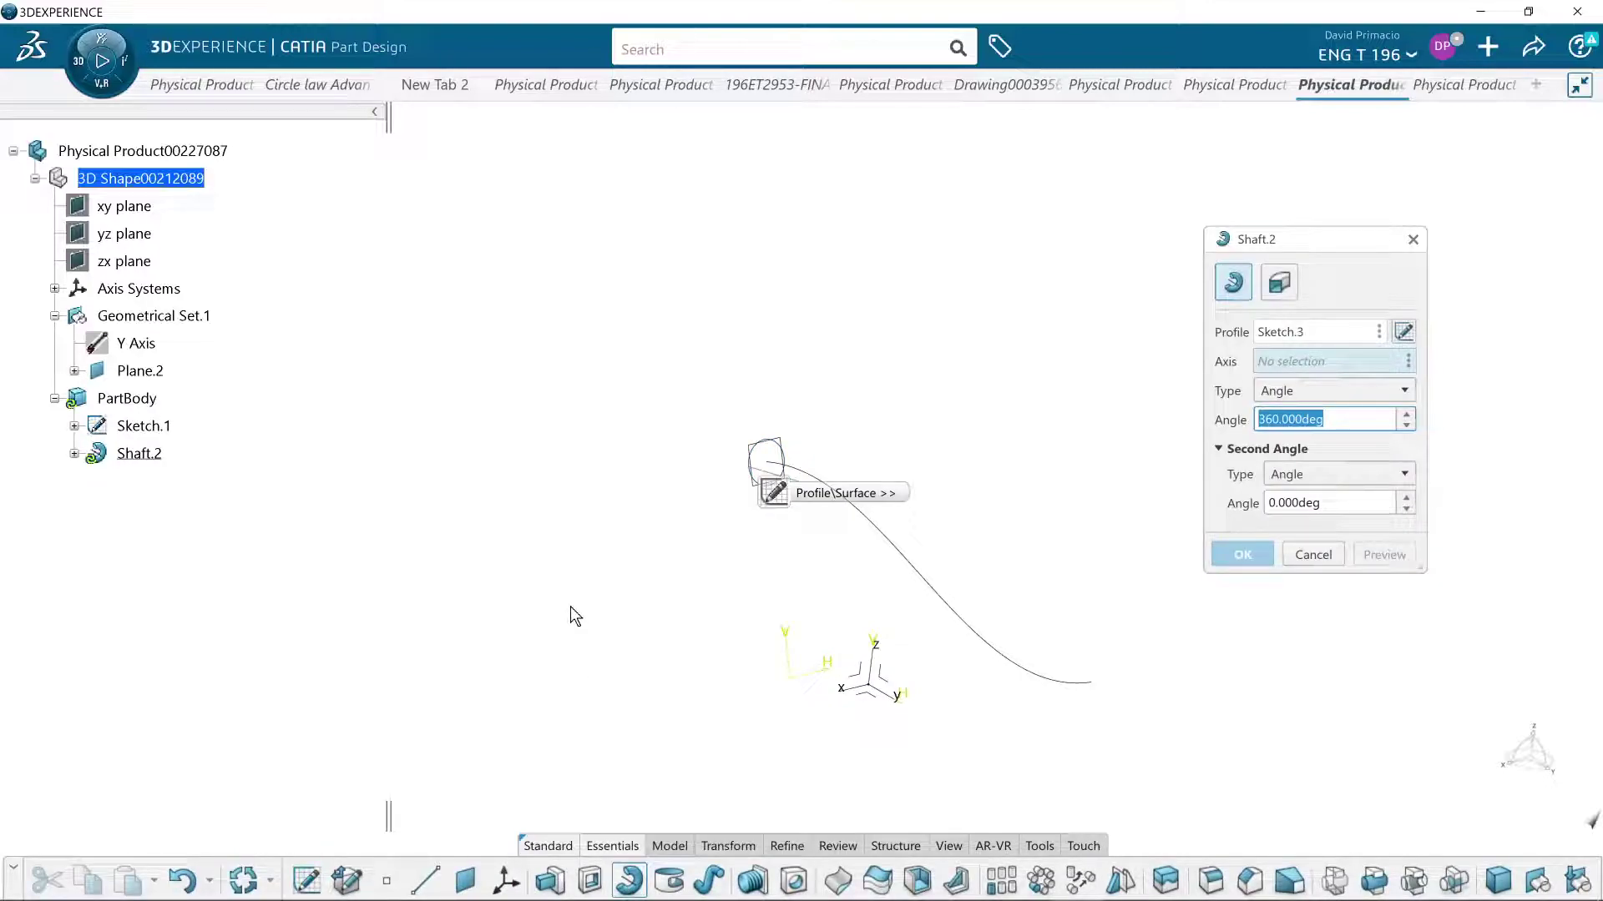
{"action": "left_click", "coordinate": [709, 883]}
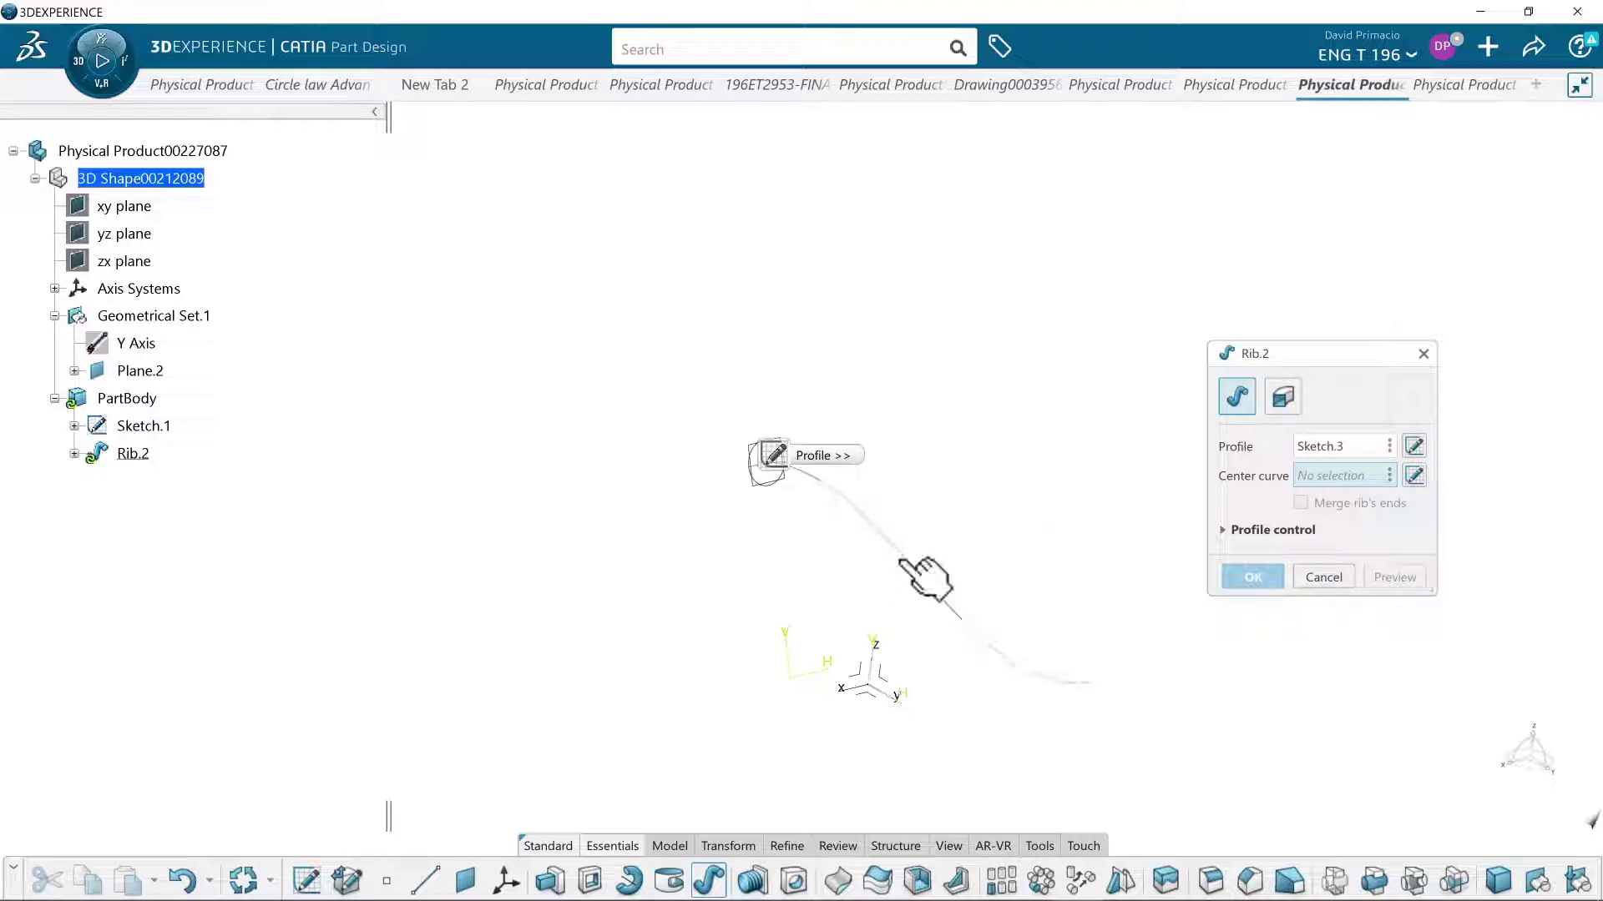
{"action": "left_click", "coordinate": [925, 573]}
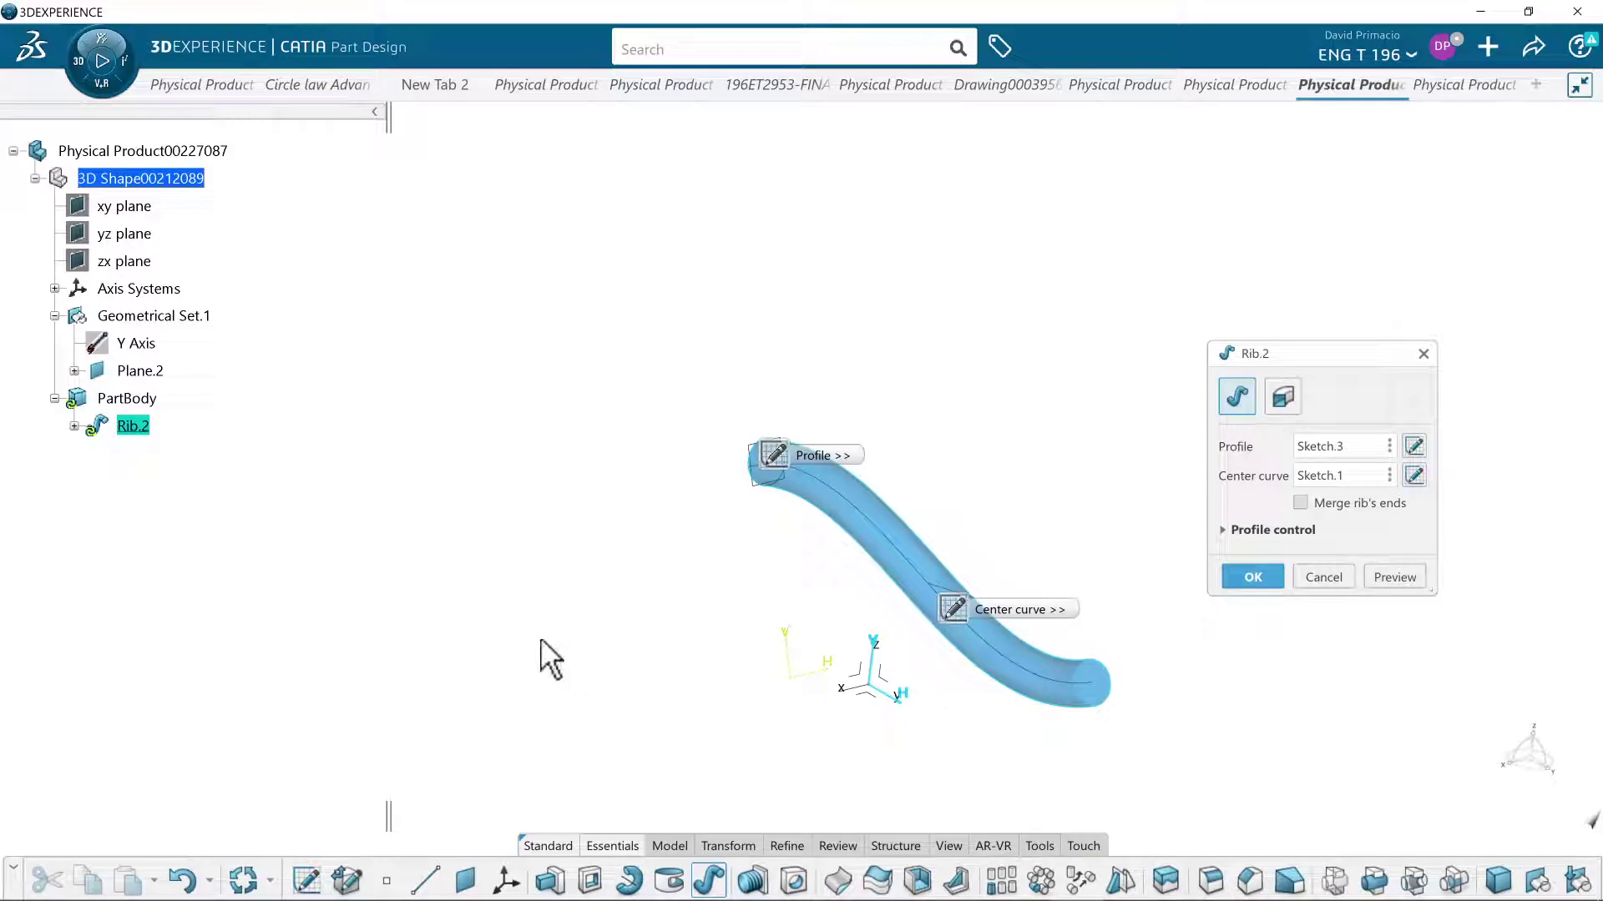
{"action": "middle_click_drag", "start_coordinate": [765, 636], "coordinate": [1024, 562]}
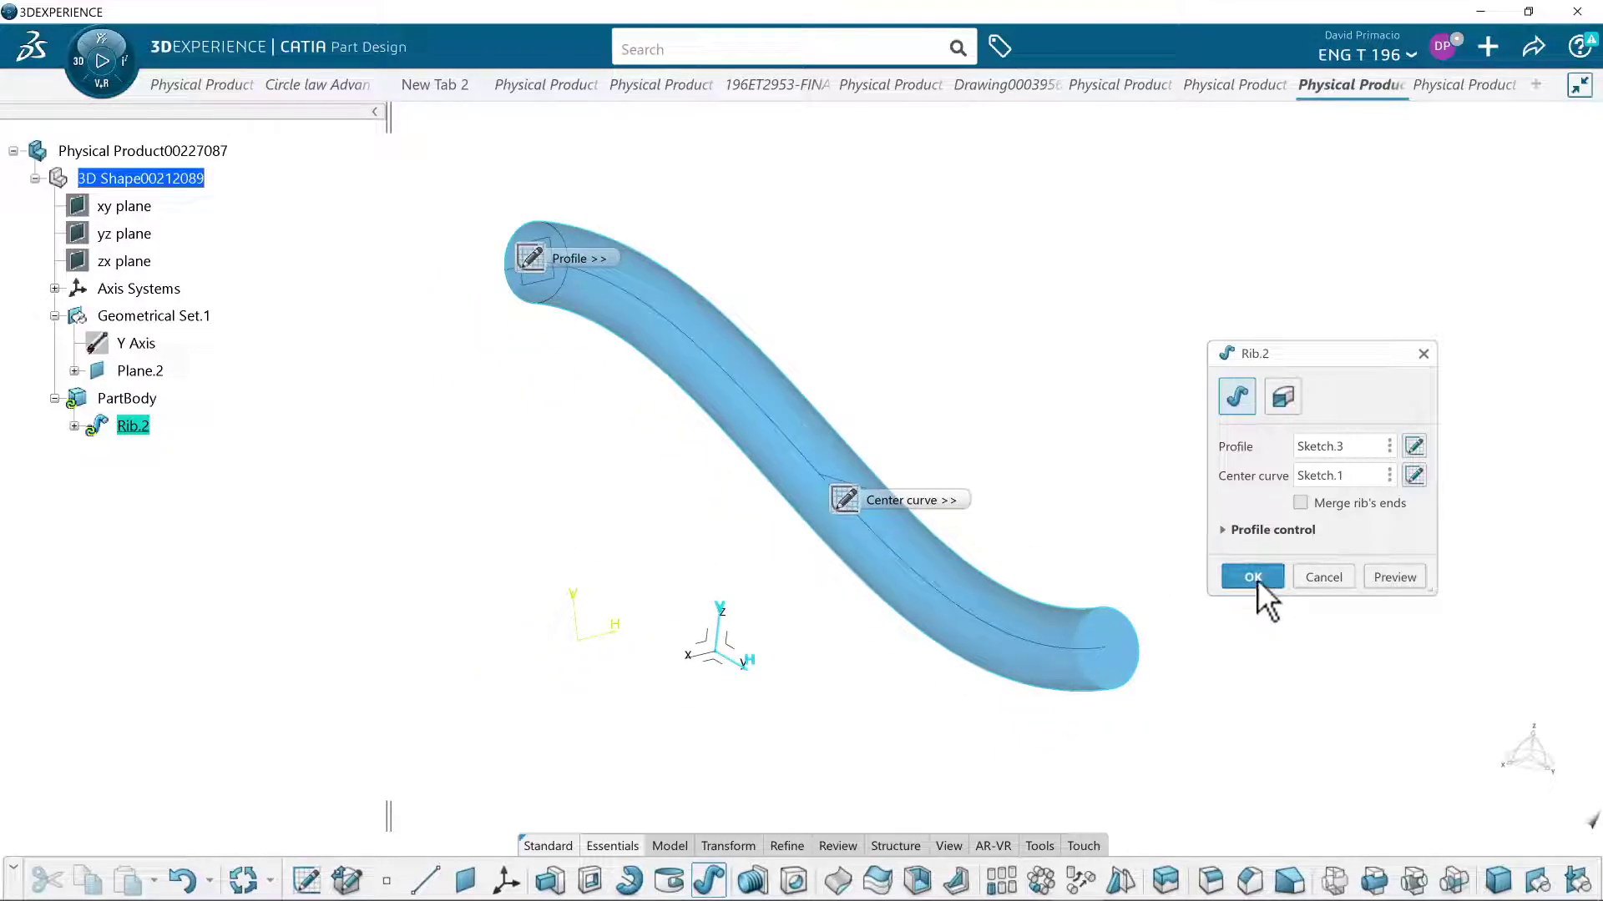
{"action": "left_click", "coordinate": [1253, 578]}
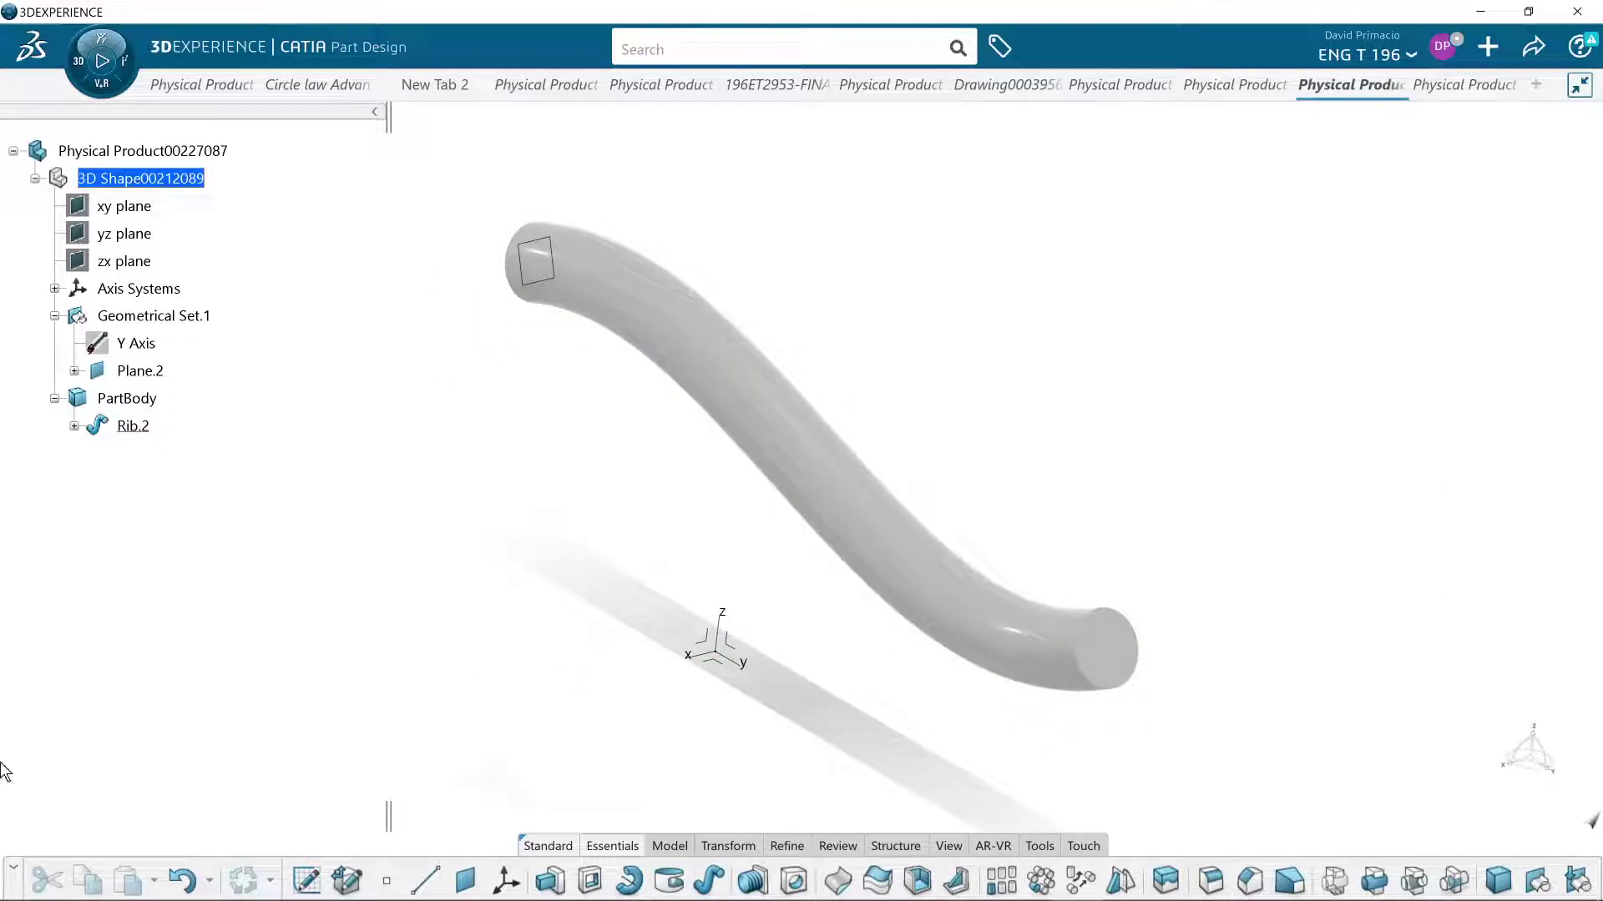
- Open Sketch.3 under Rib.2 and draw a second circle on the profile's centre
{"action": "left_click", "coordinate": [75, 426]}
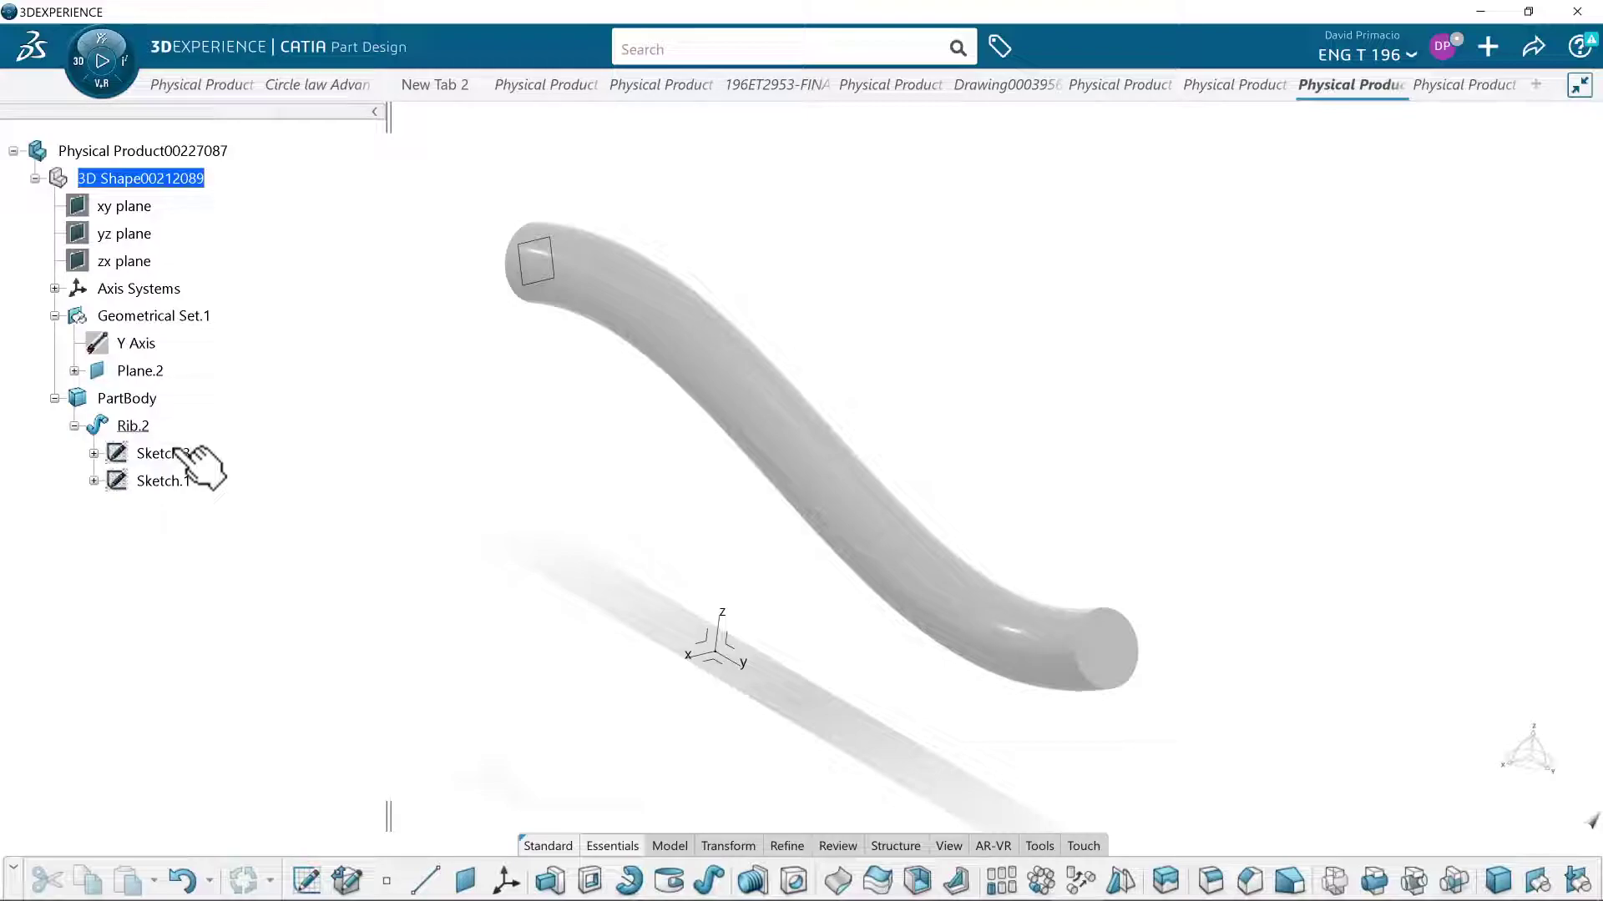
{"action": "double_click", "coordinate": [177, 450]}
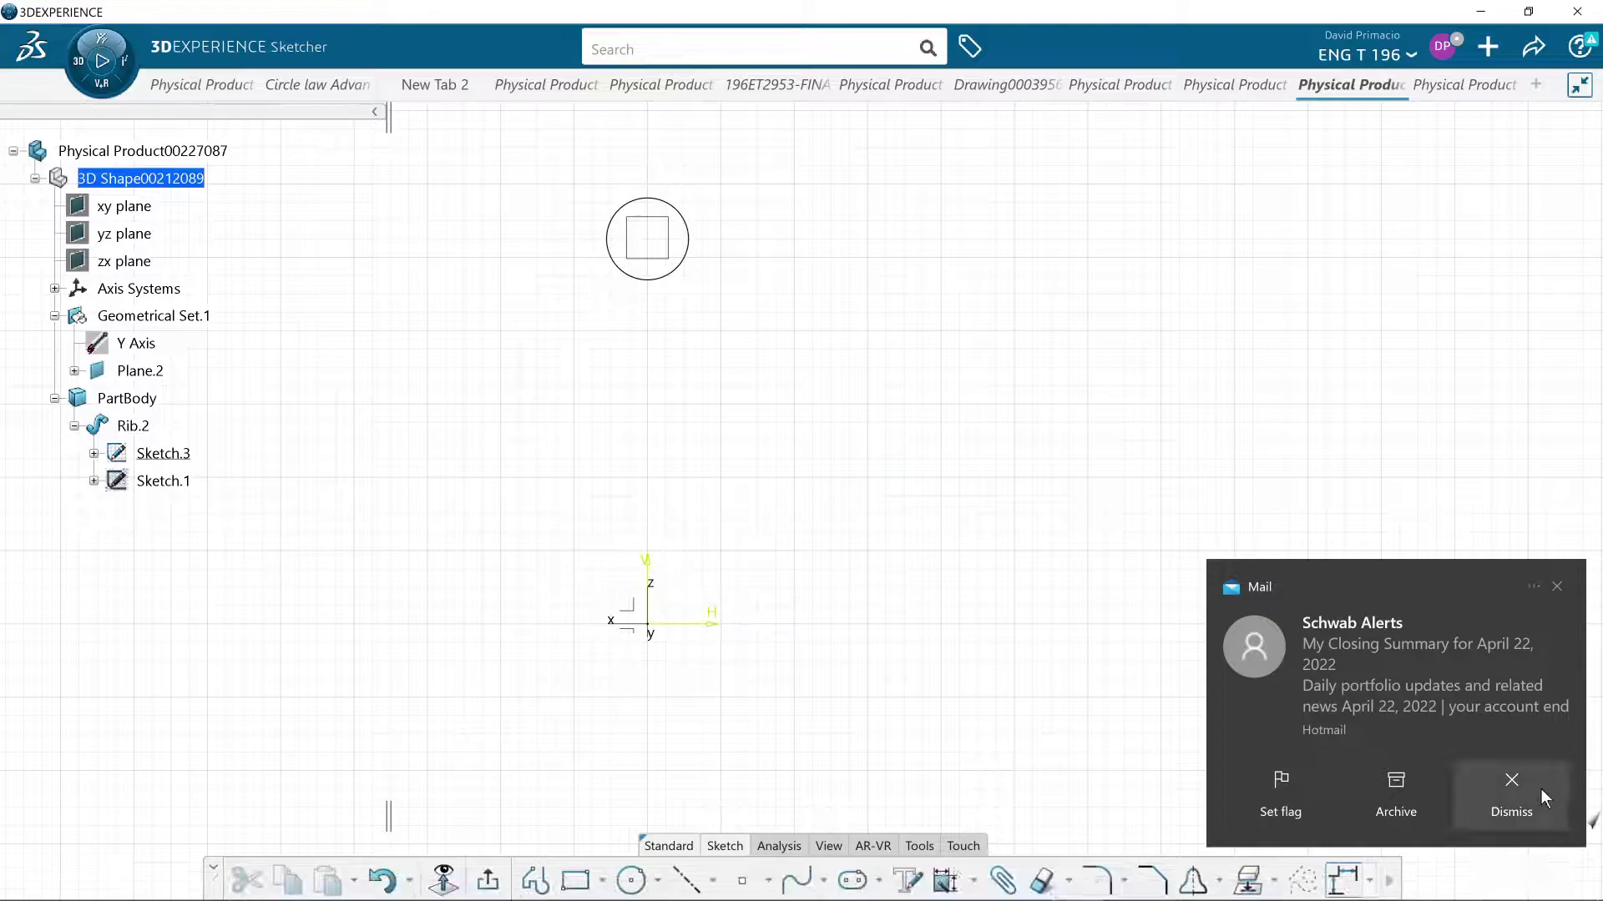
{"action": "left_click", "coordinate": [1545, 799]}
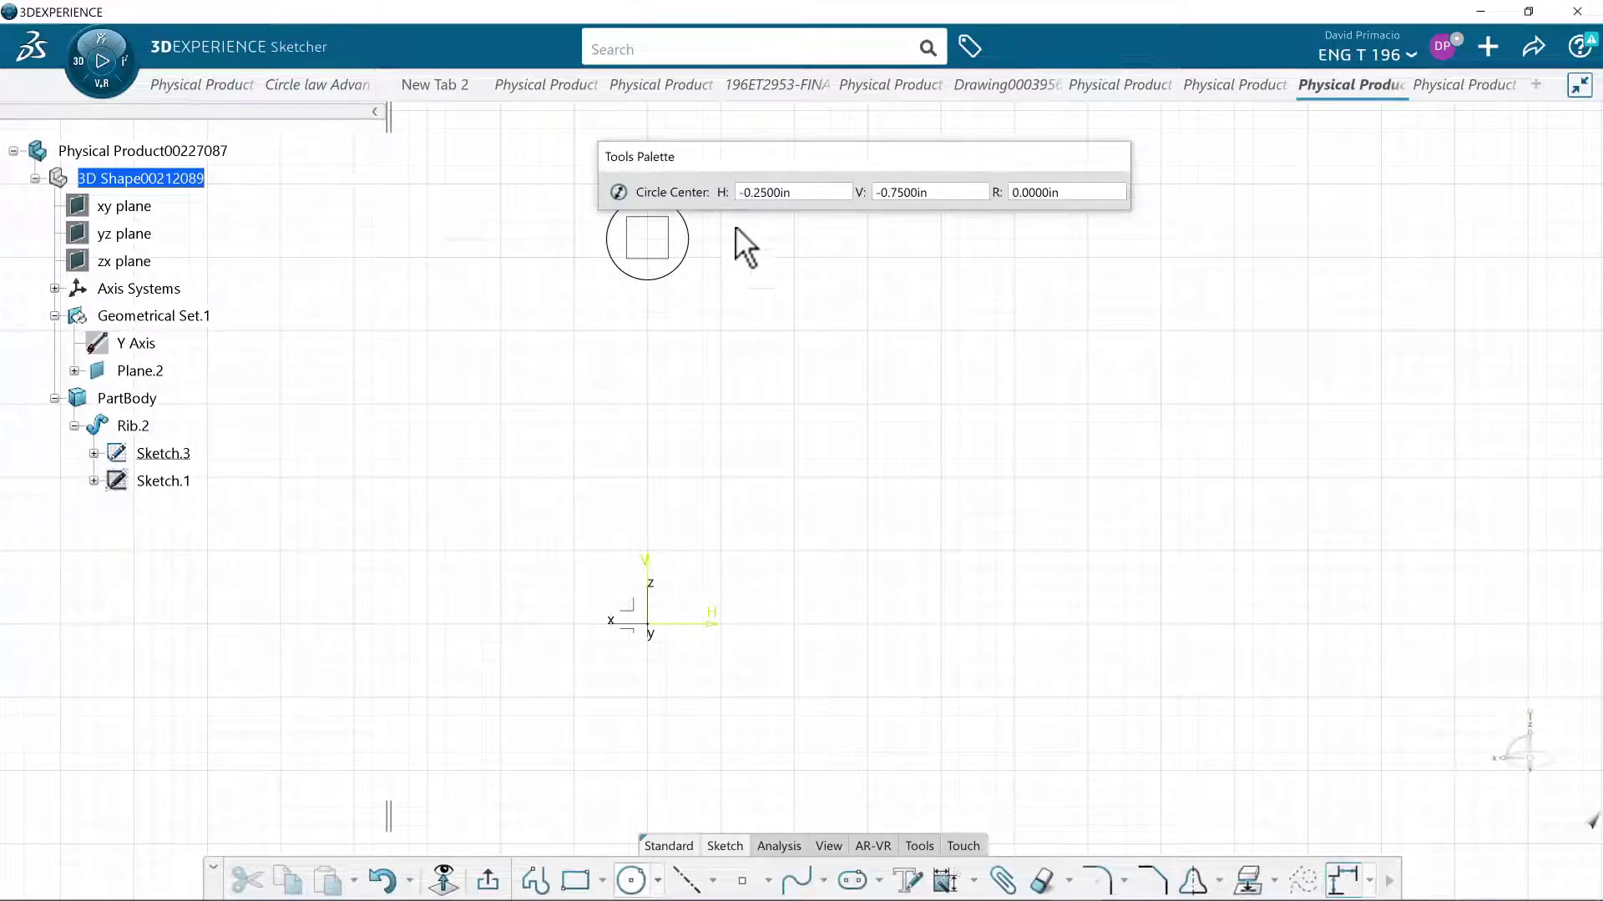
{"action": "left_click", "coordinate": [664, 243]}
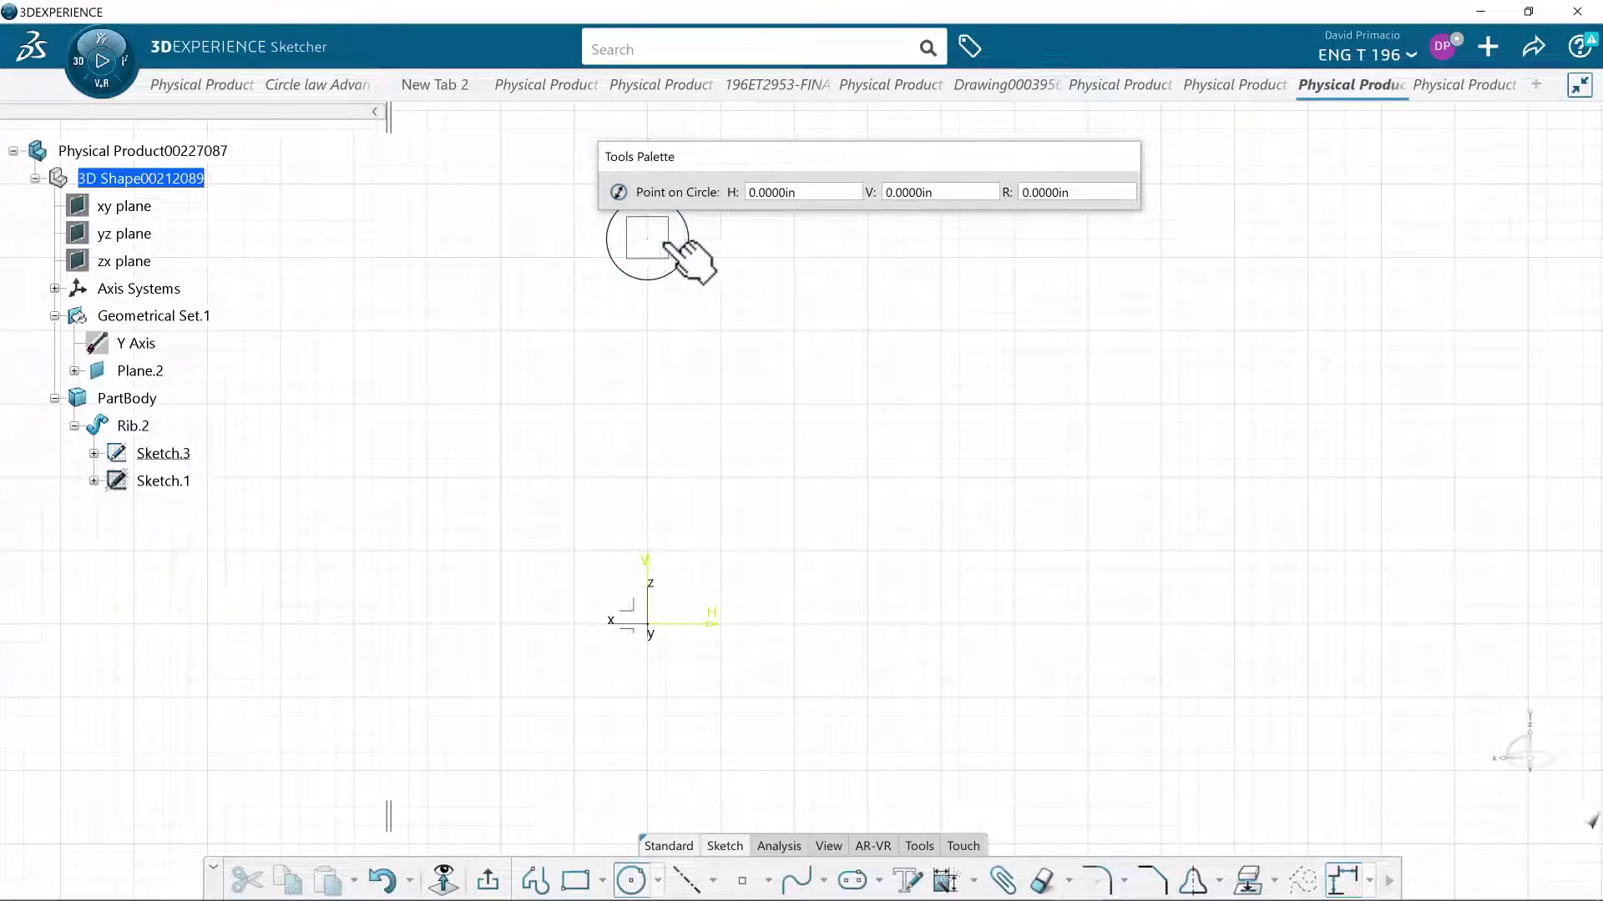
{"action": "left_click", "coordinate": [678, 240]}
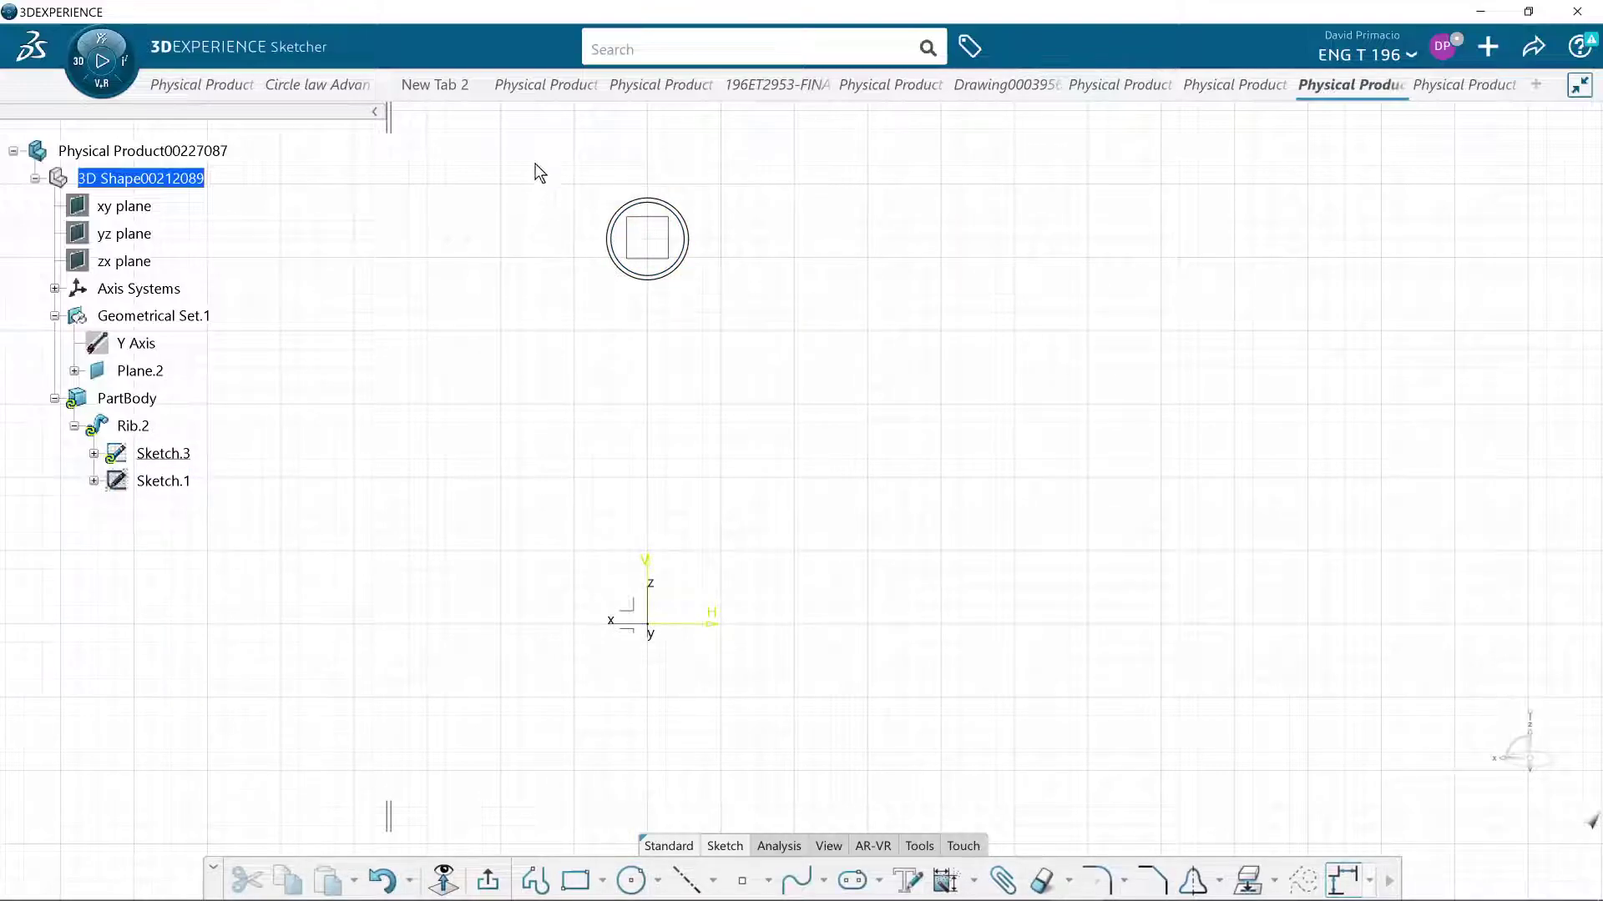
- Auto Constraint the circles and their centre, then exit the sketch
{"action": "left_click_drag", "start_coordinate": [540, 171], "coordinate": [806, 315]}
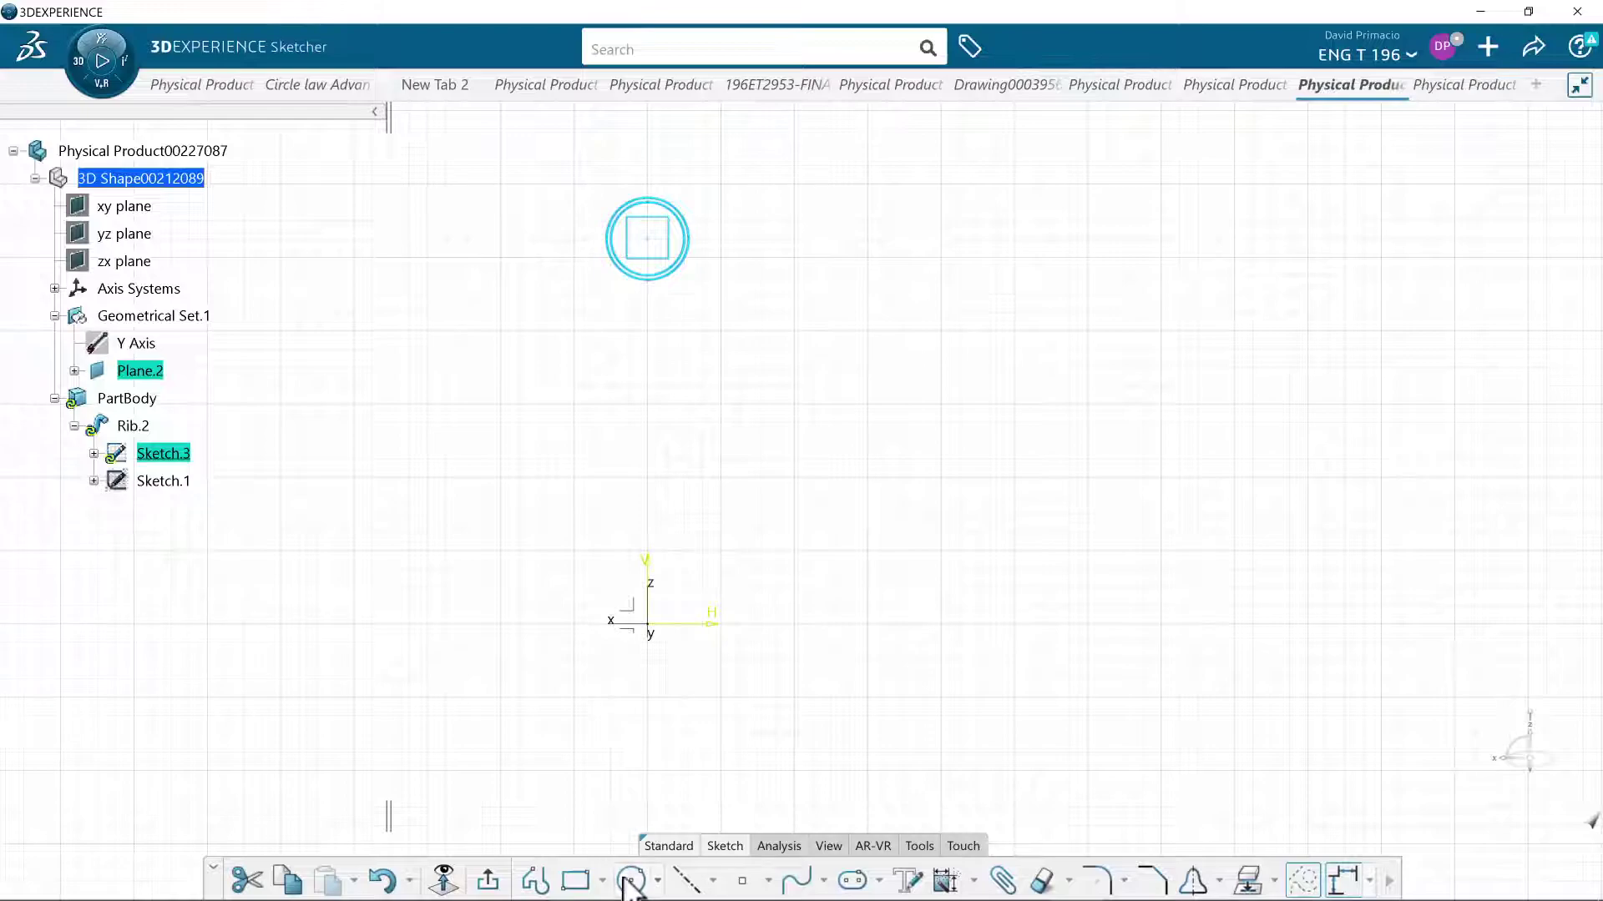
{"action": "left_click", "coordinate": [944, 882]}
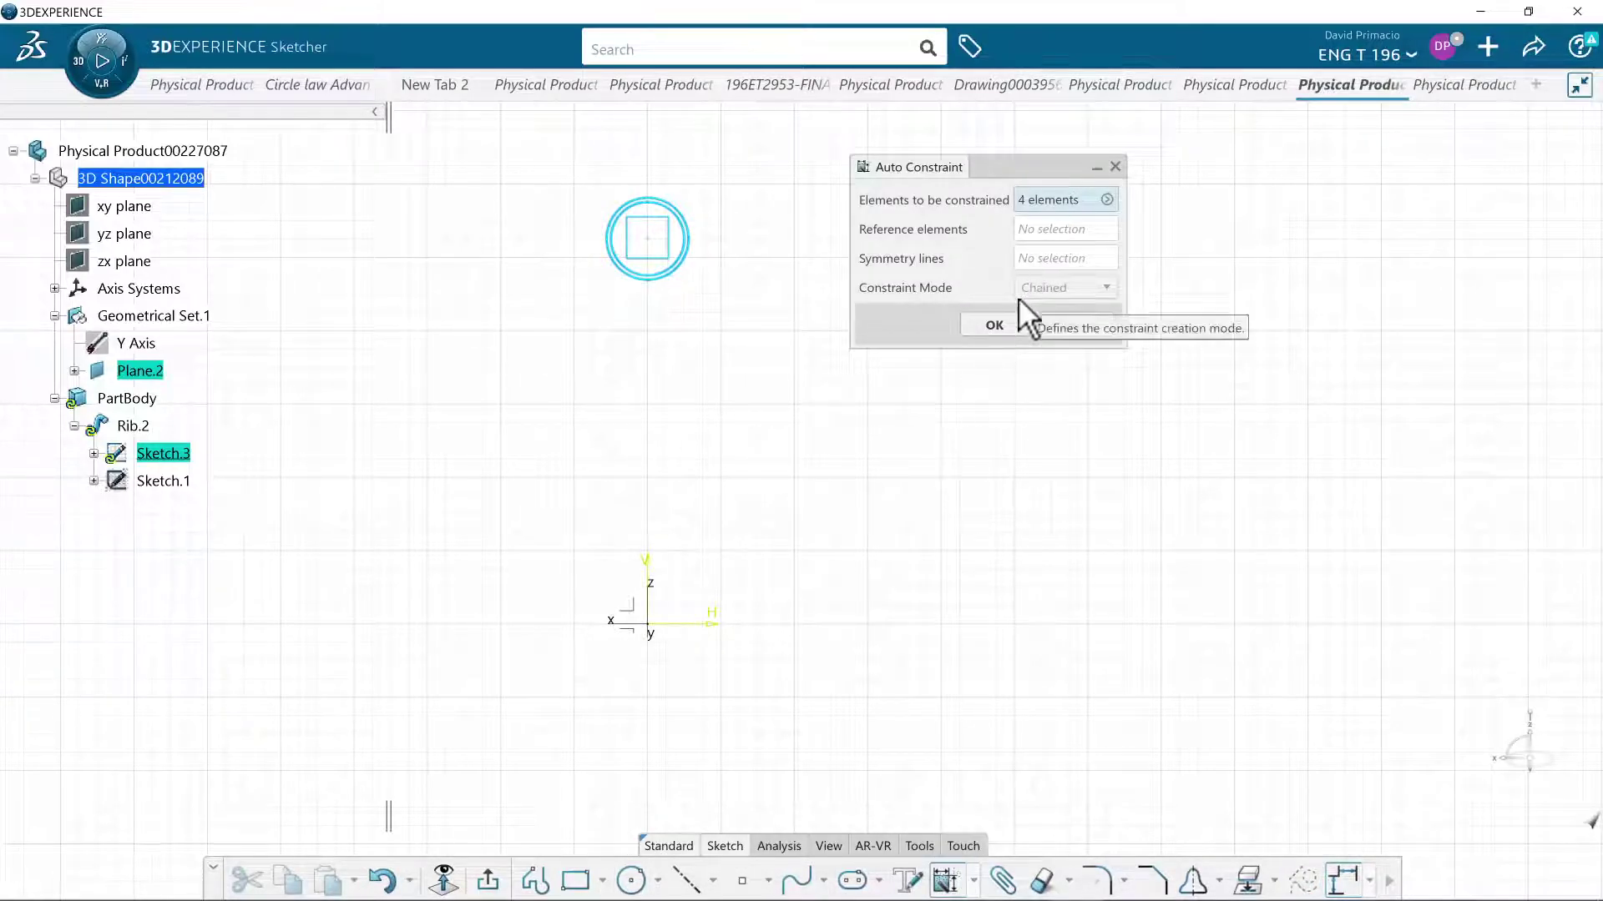
{"action": "left_click", "coordinate": [993, 325]}
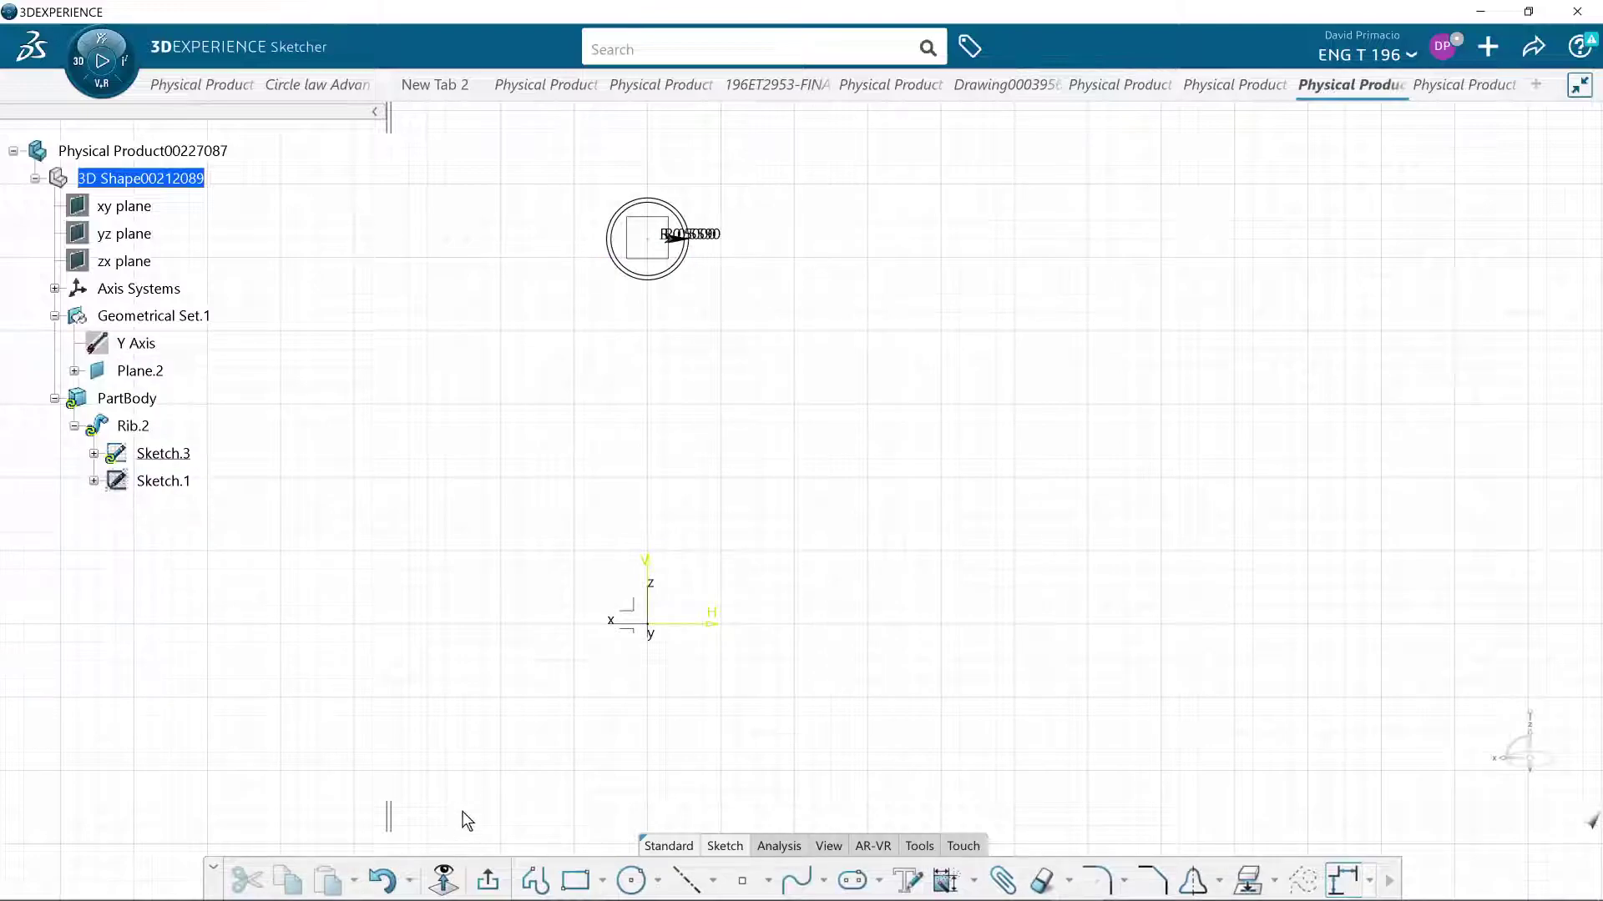
{"action": "left_click", "coordinate": [489, 881]}
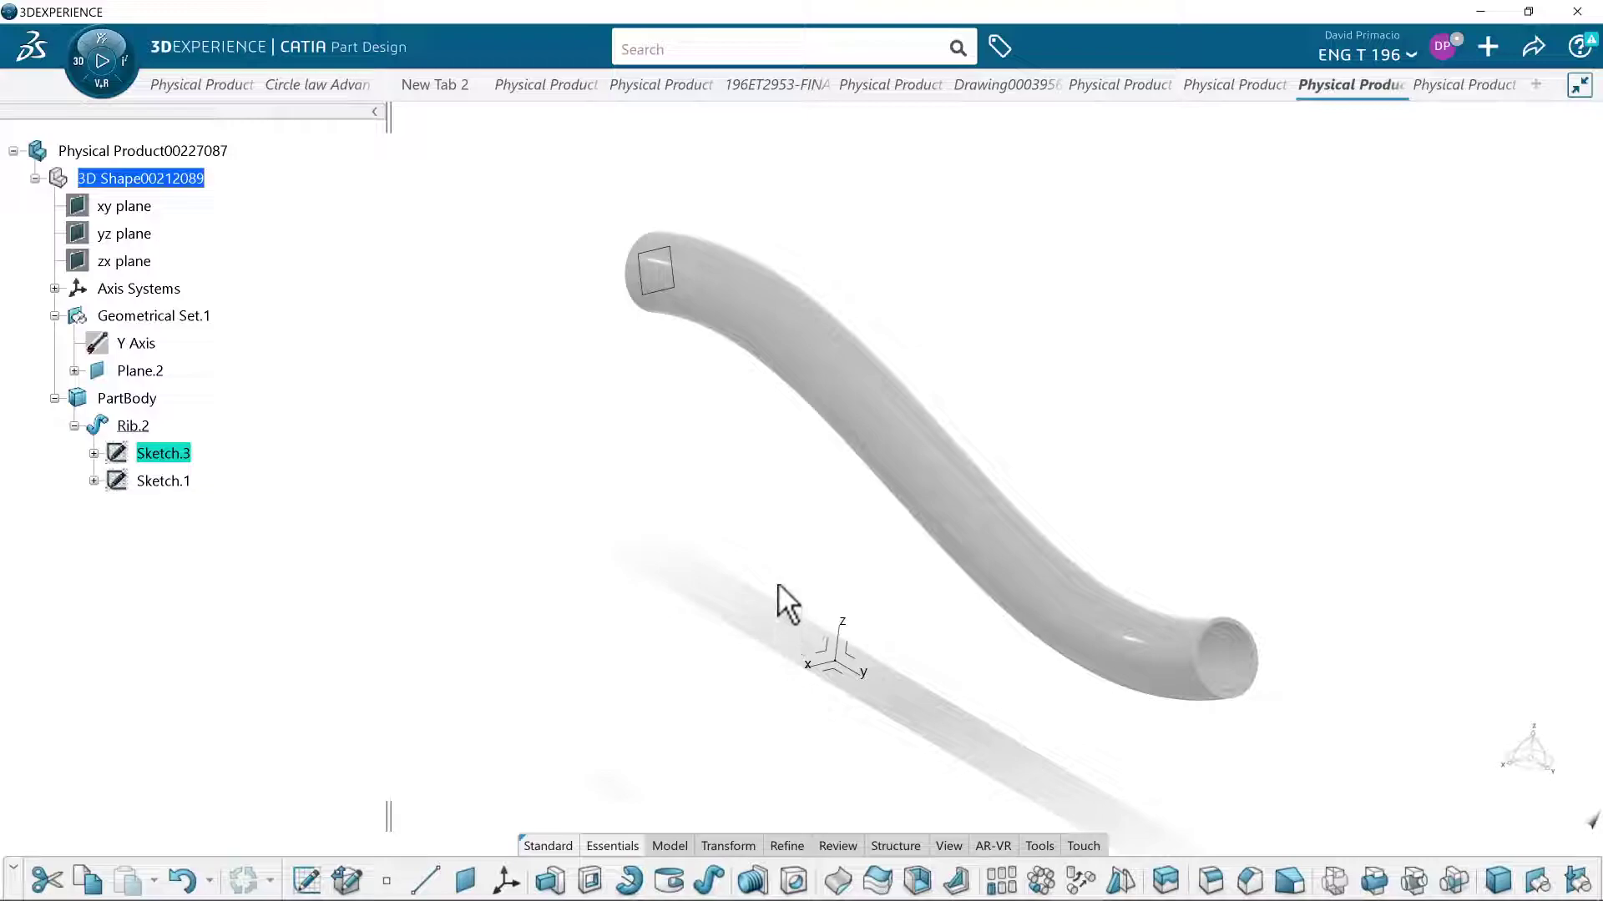
{"action": "middle_click_drag", "start_coordinate": [1106, 784], "coordinate": [847, 635]}
{"action": "middle_click_drag", "start_coordinate": [685, 689], "coordinate": [782, 739]}
{"action": "middle_click_drag", "start_coordinate": [657, 663], "coordinate": [600, 628]}
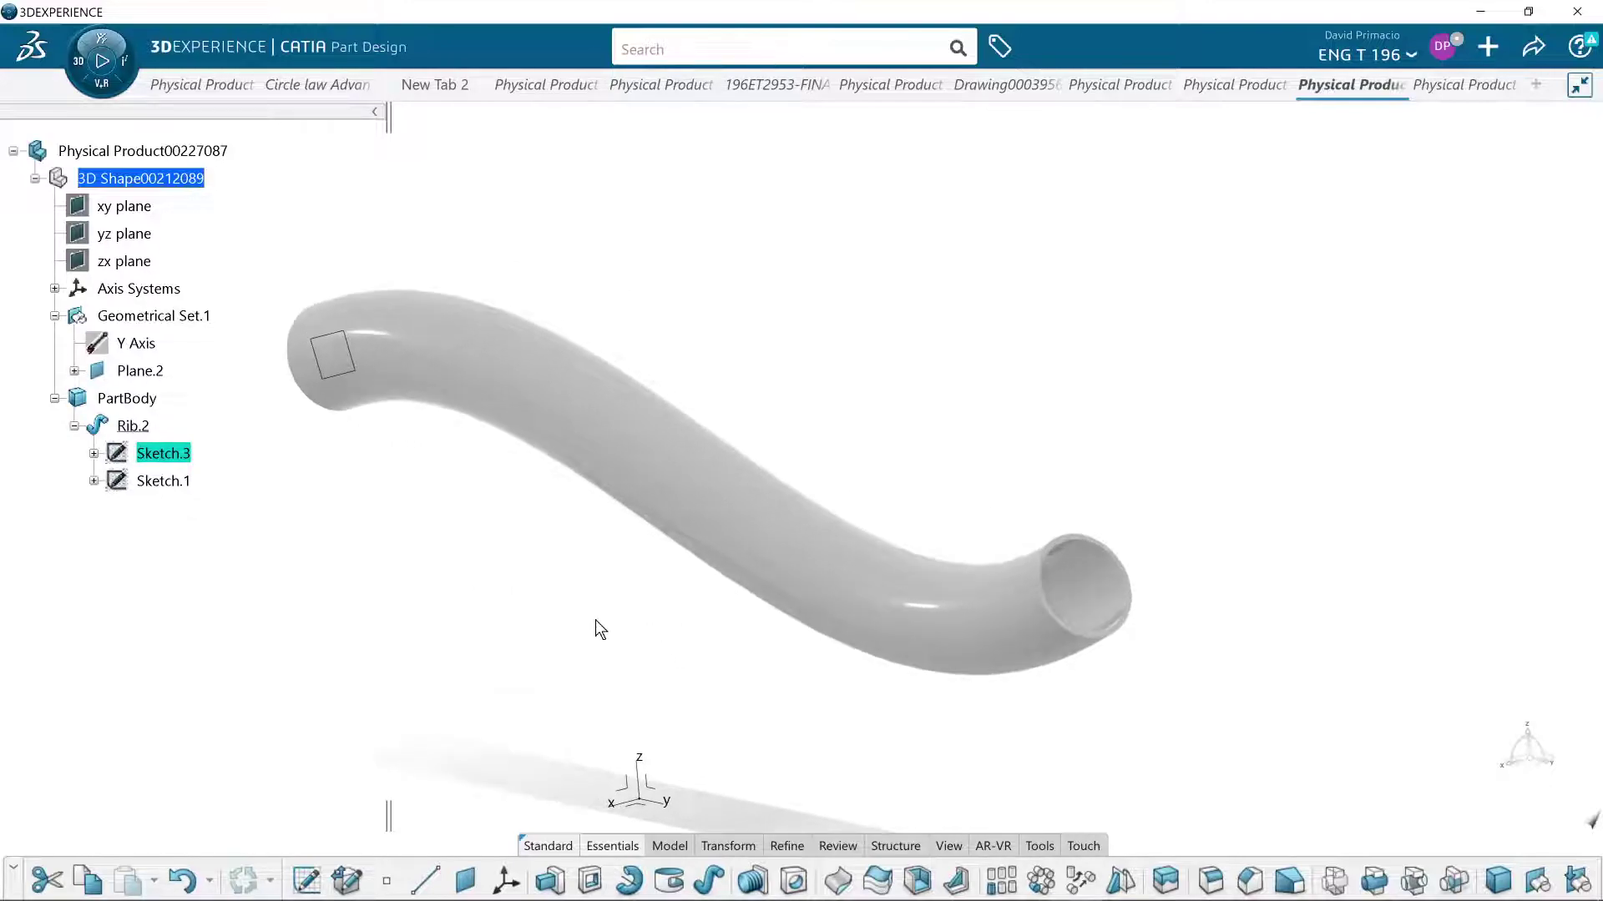
- Change the Sketch.3 profile circle radius from 0.5590 to 1.0000 in
{"action": "double_click", "coordinate": [180, 455]}
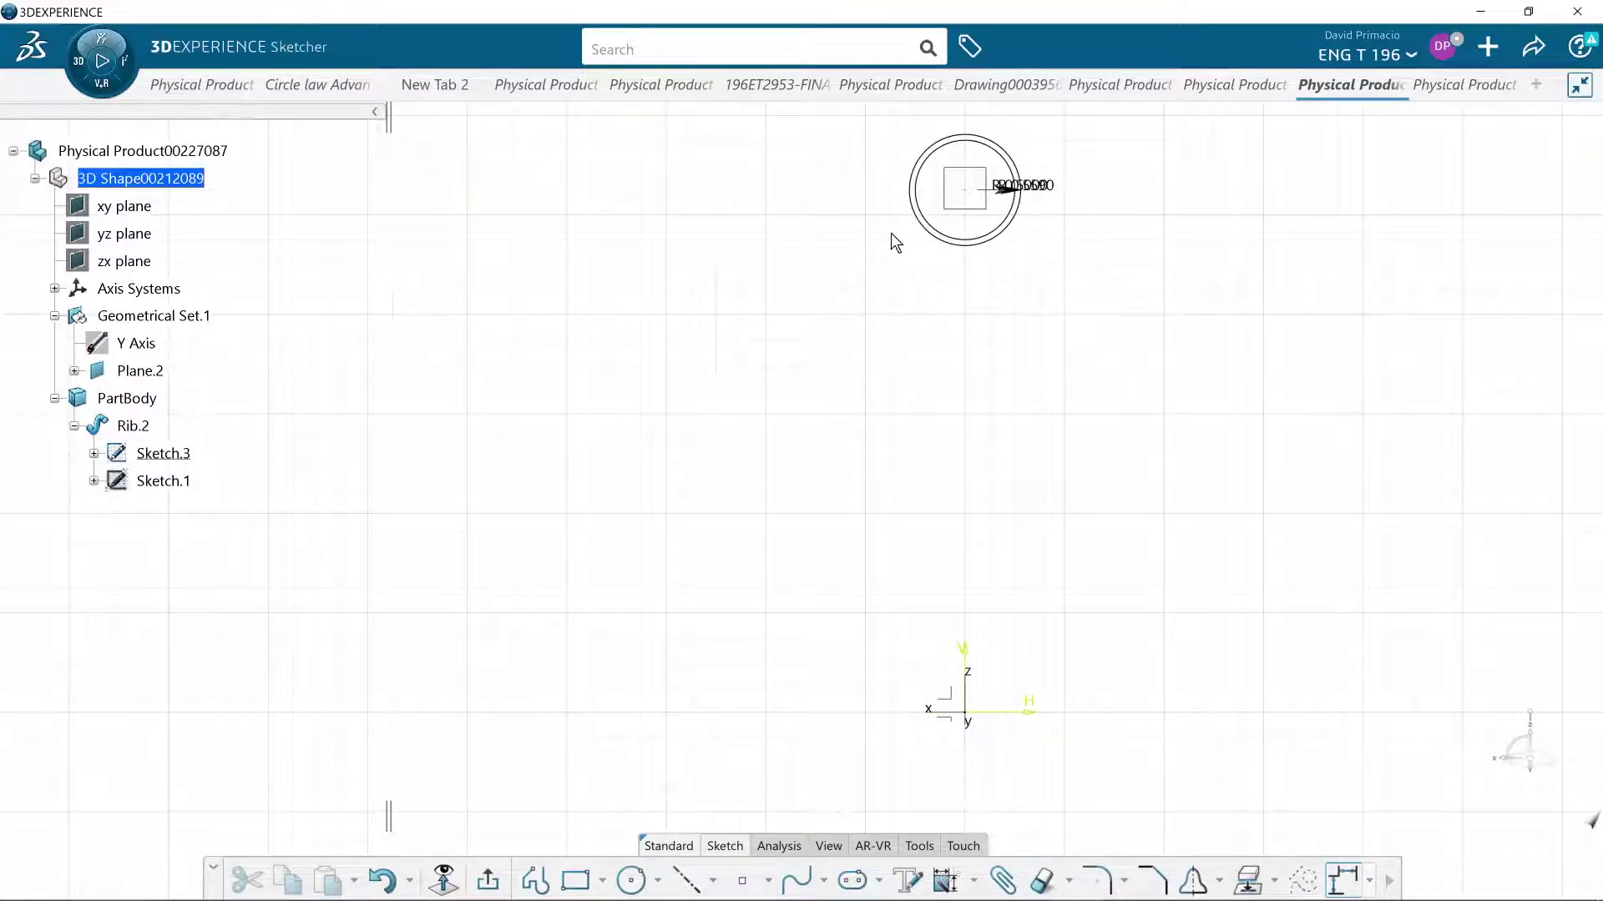
{"action": "left_click", "coordinate": [927, 218]}
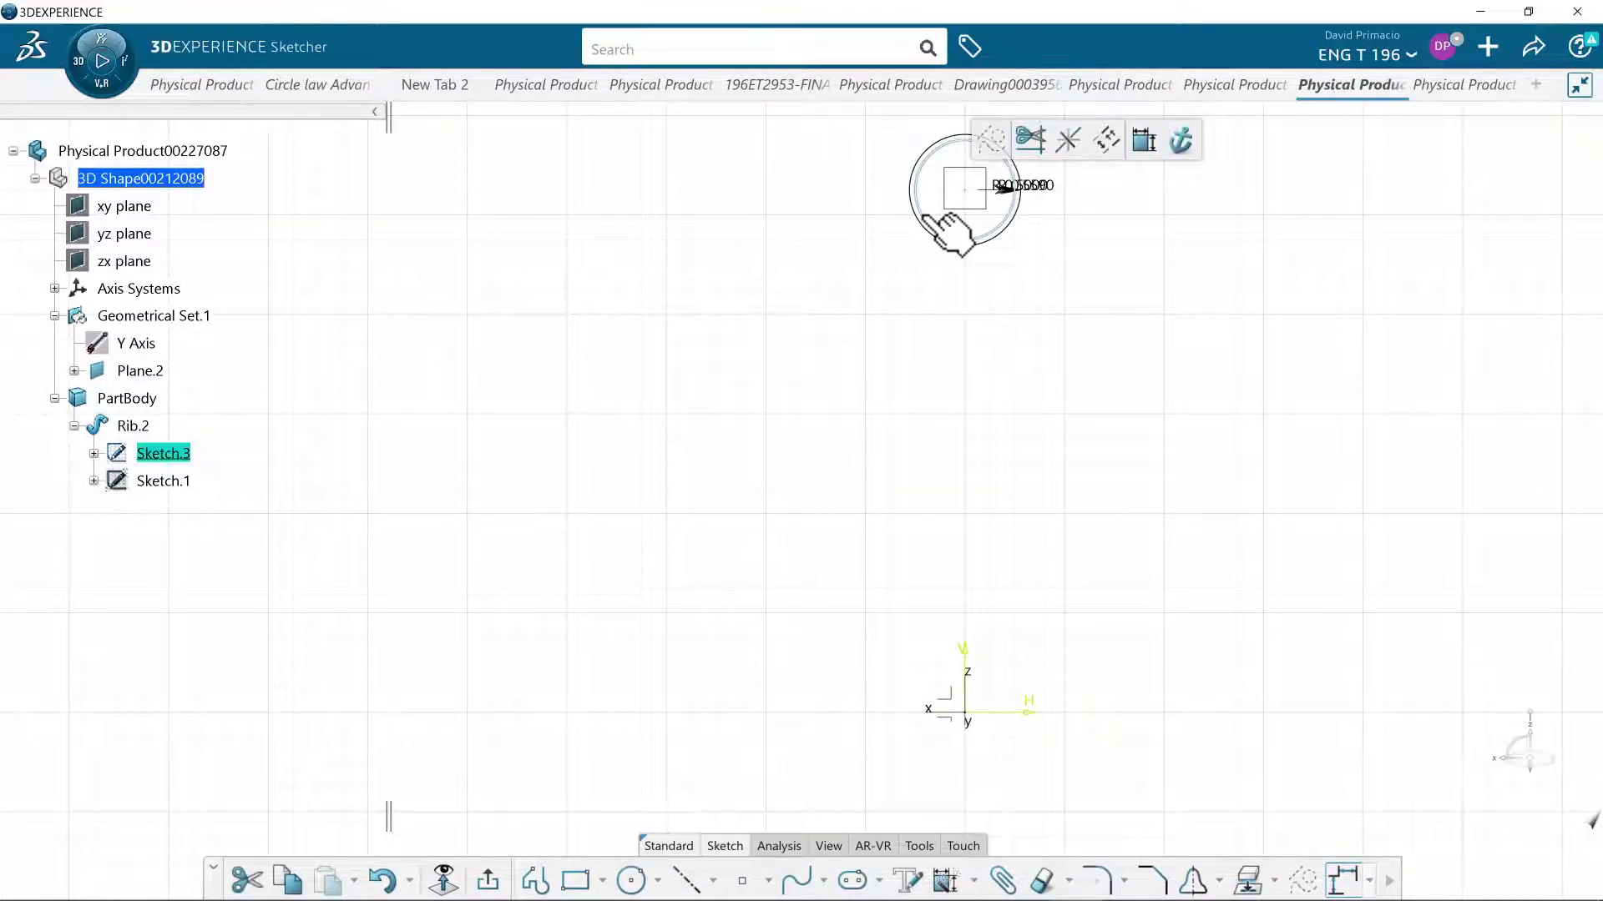
{"action": "left_click", "coordinate": [923, 215]}
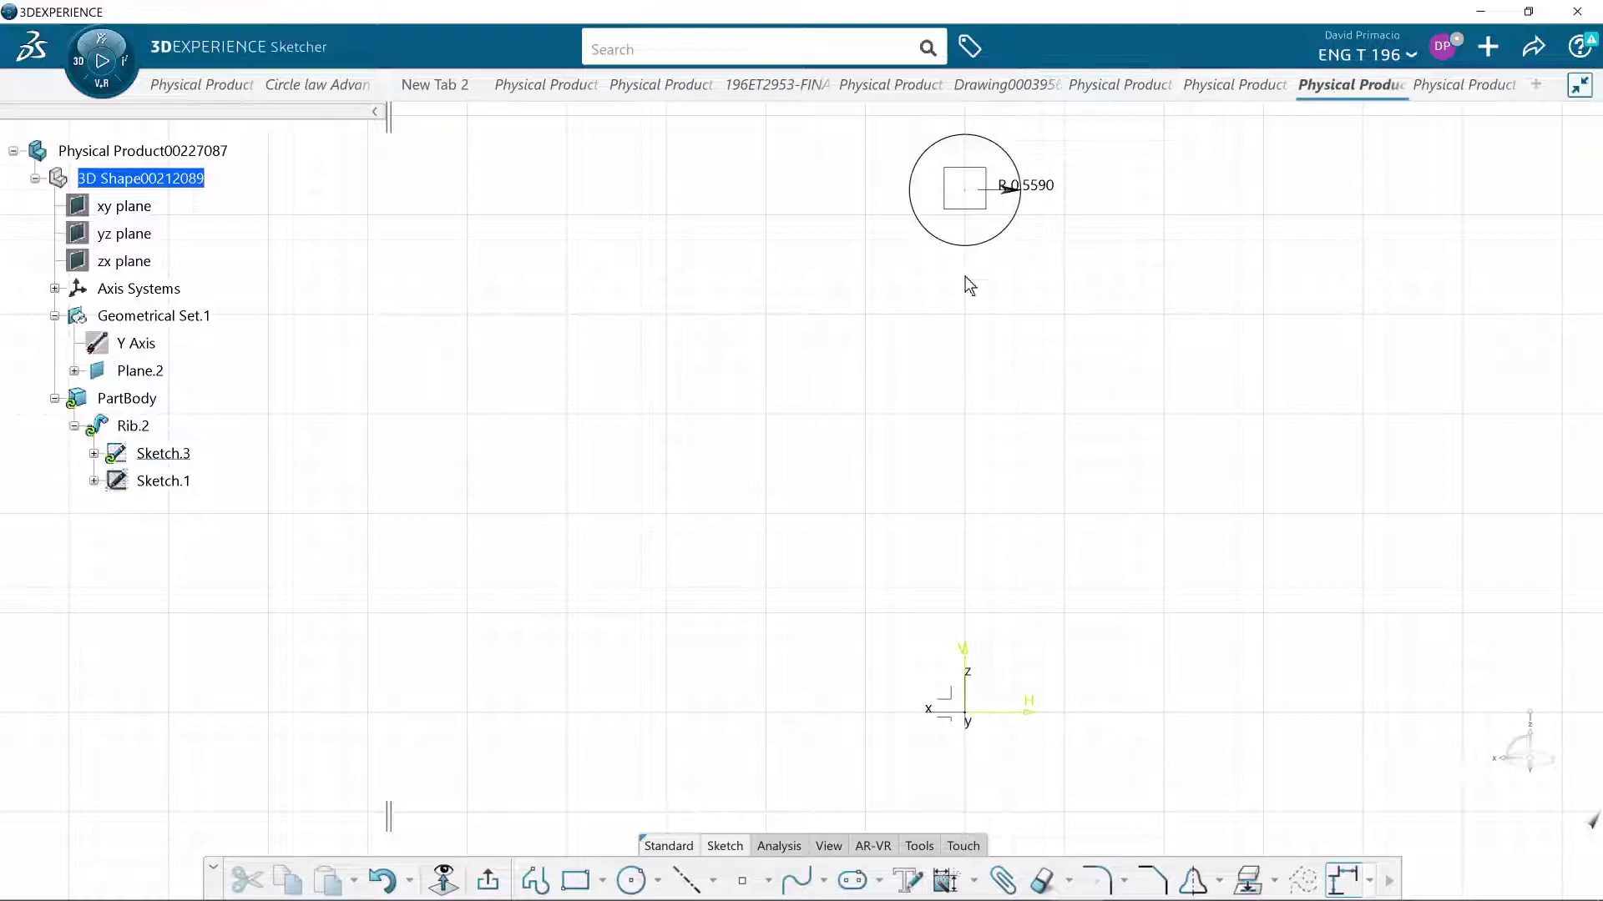
{"action": "double_click", "coordinate": [1046, 187]}
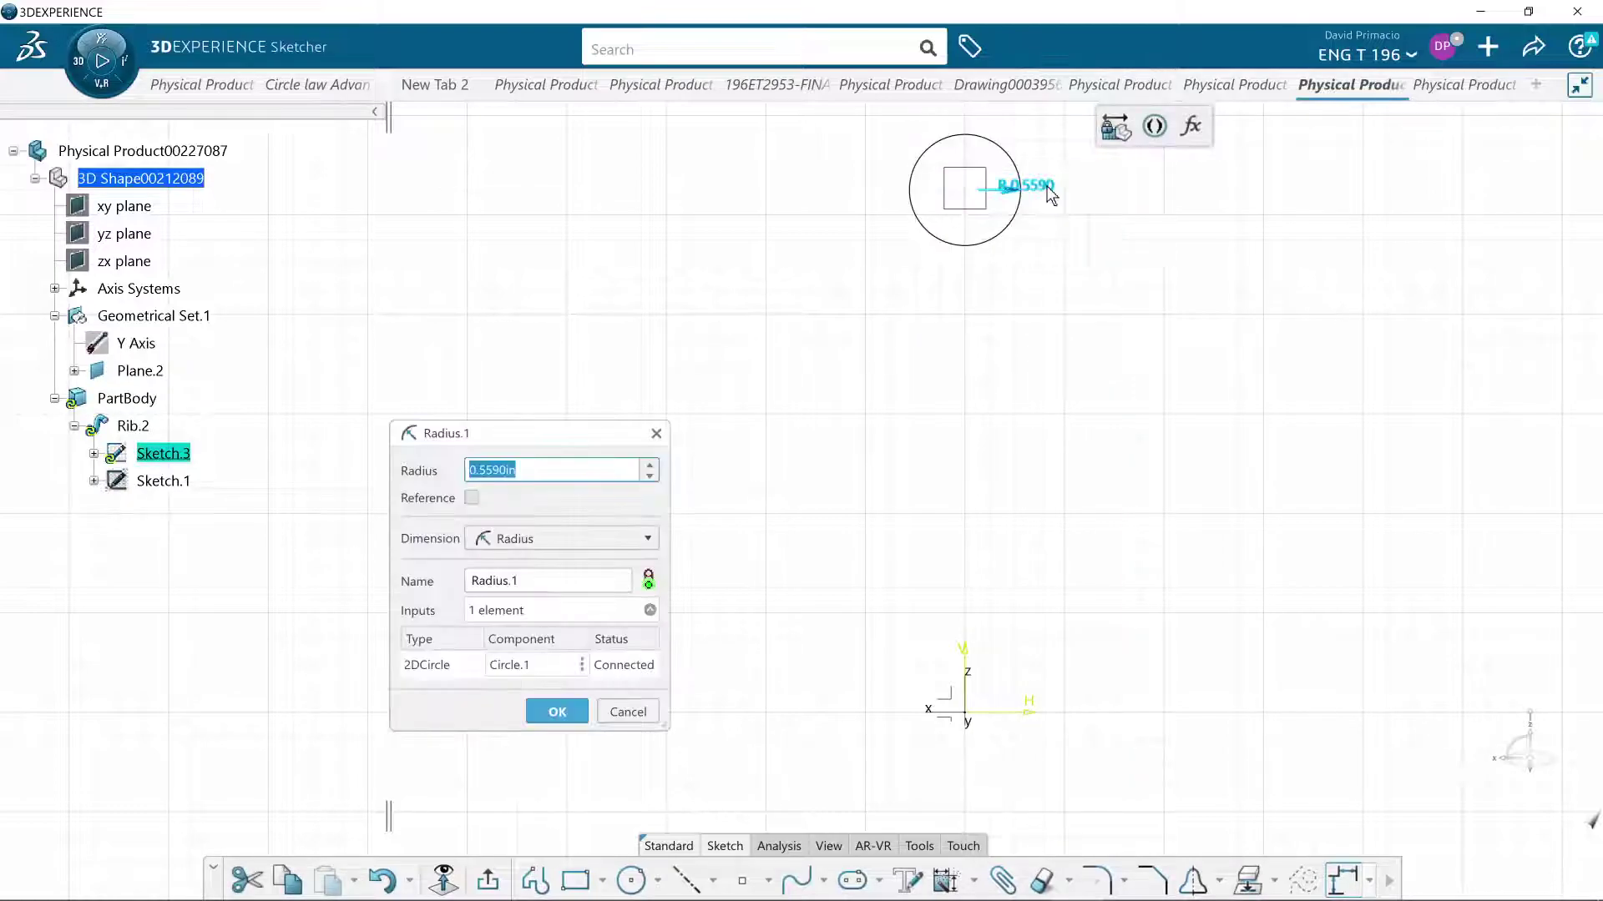
{"action": "type", "text": "1"}
{"action": "key", "text": "Return"}
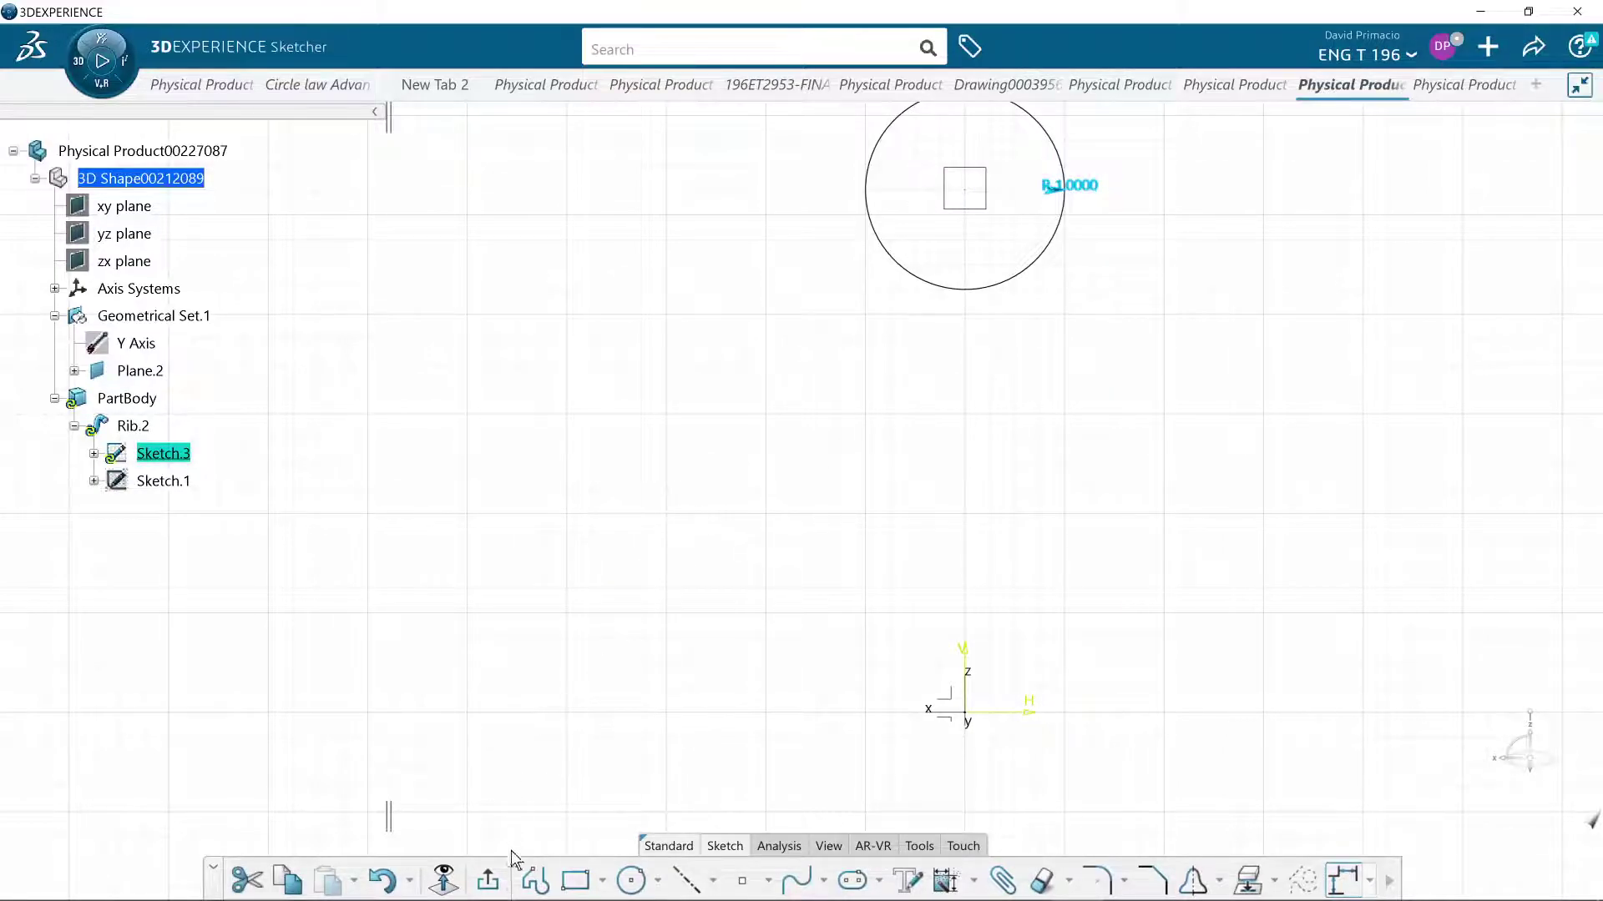
- Change the Sketch.3 circle radius from 1.0000 to 2.0000 in and return to the part
{"action": "left_click", "coordinate": [489, 878]}
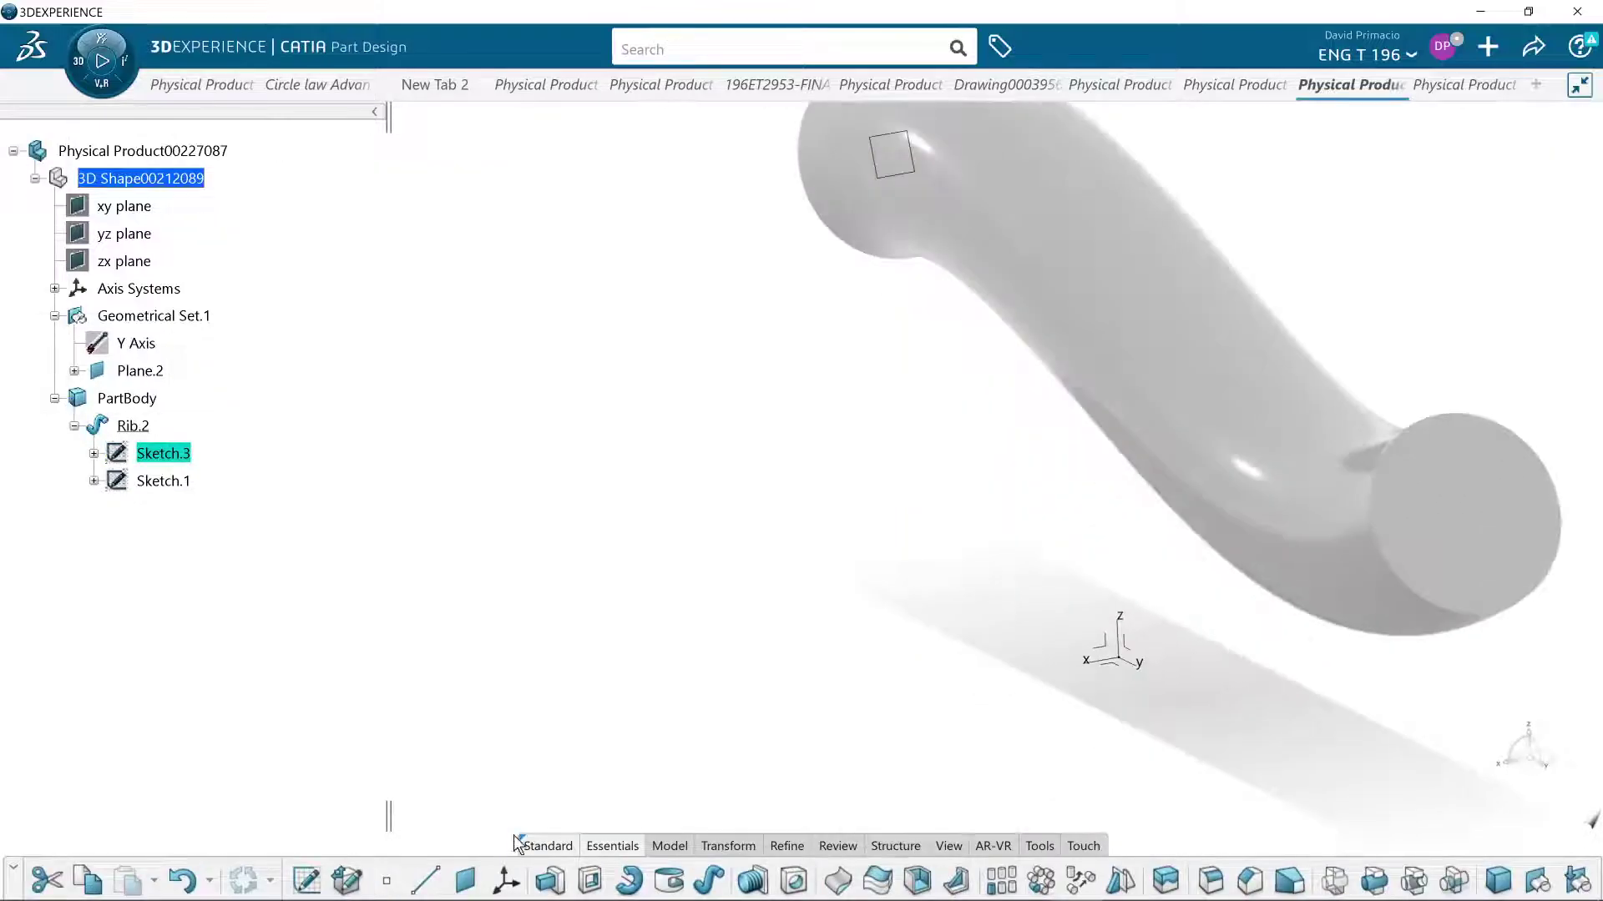
{"action": "mouse_move", "coordinate": [728, 650]}
{"action": "middle_mouse_down"}
{"action": "mouse_move", "coordinate": [716, 665]}
{"action": "mouse_move", "coordinate": [805, 608]}
{"action": "mouse_move", "coordinate": [734, 632]}
{"action": "middle_mouse_up"}
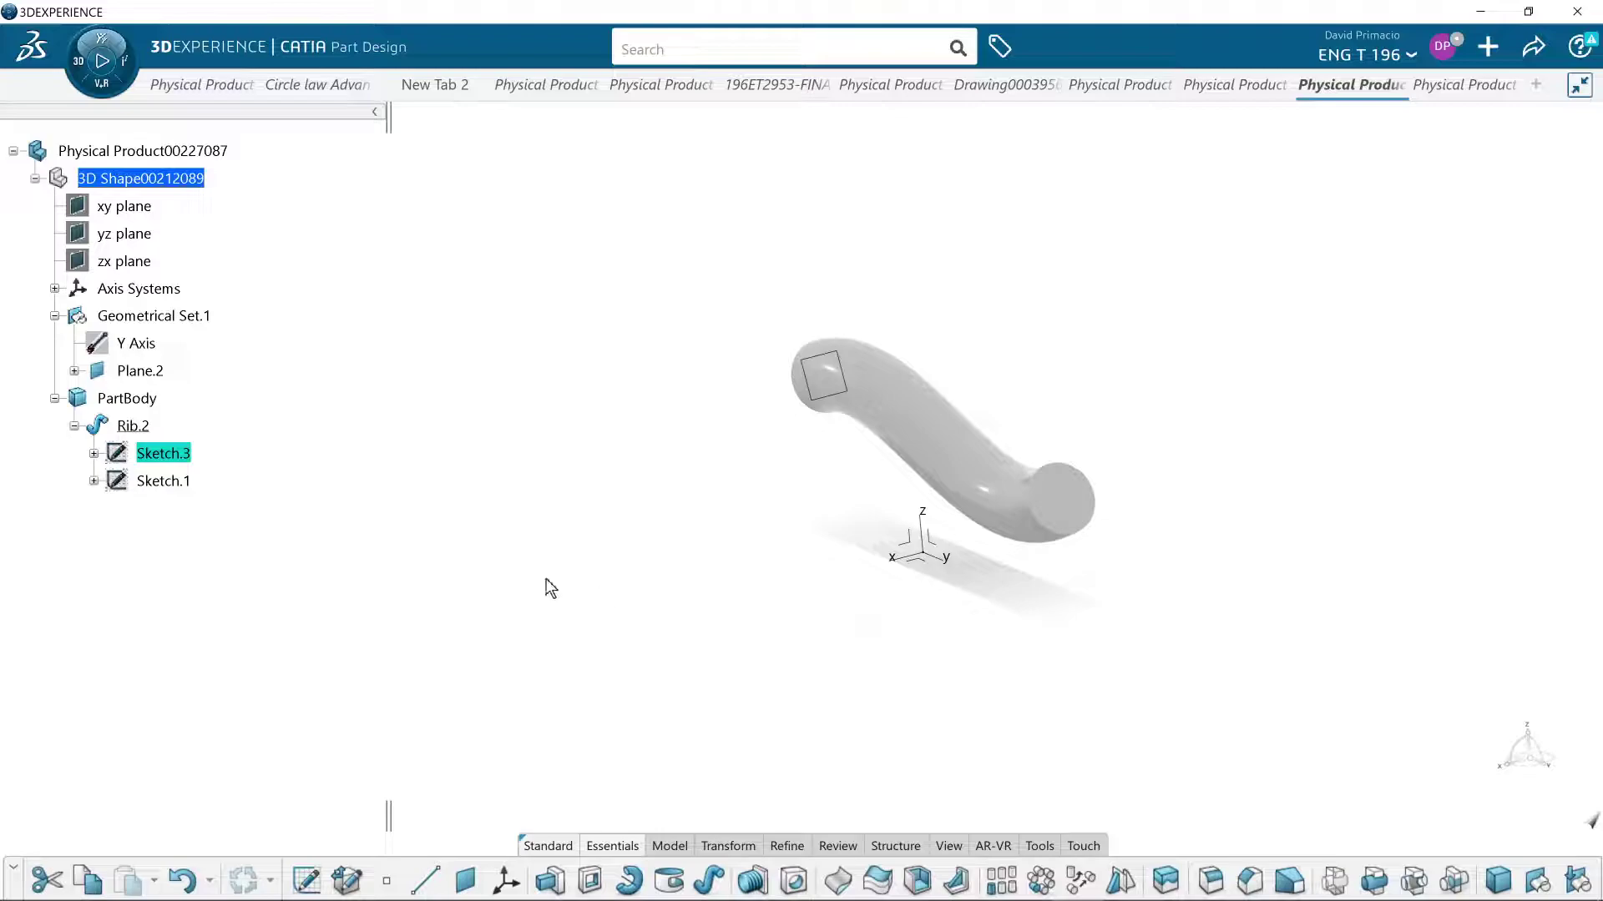
{"action": "double_click", "coordinate": [177, 462]}
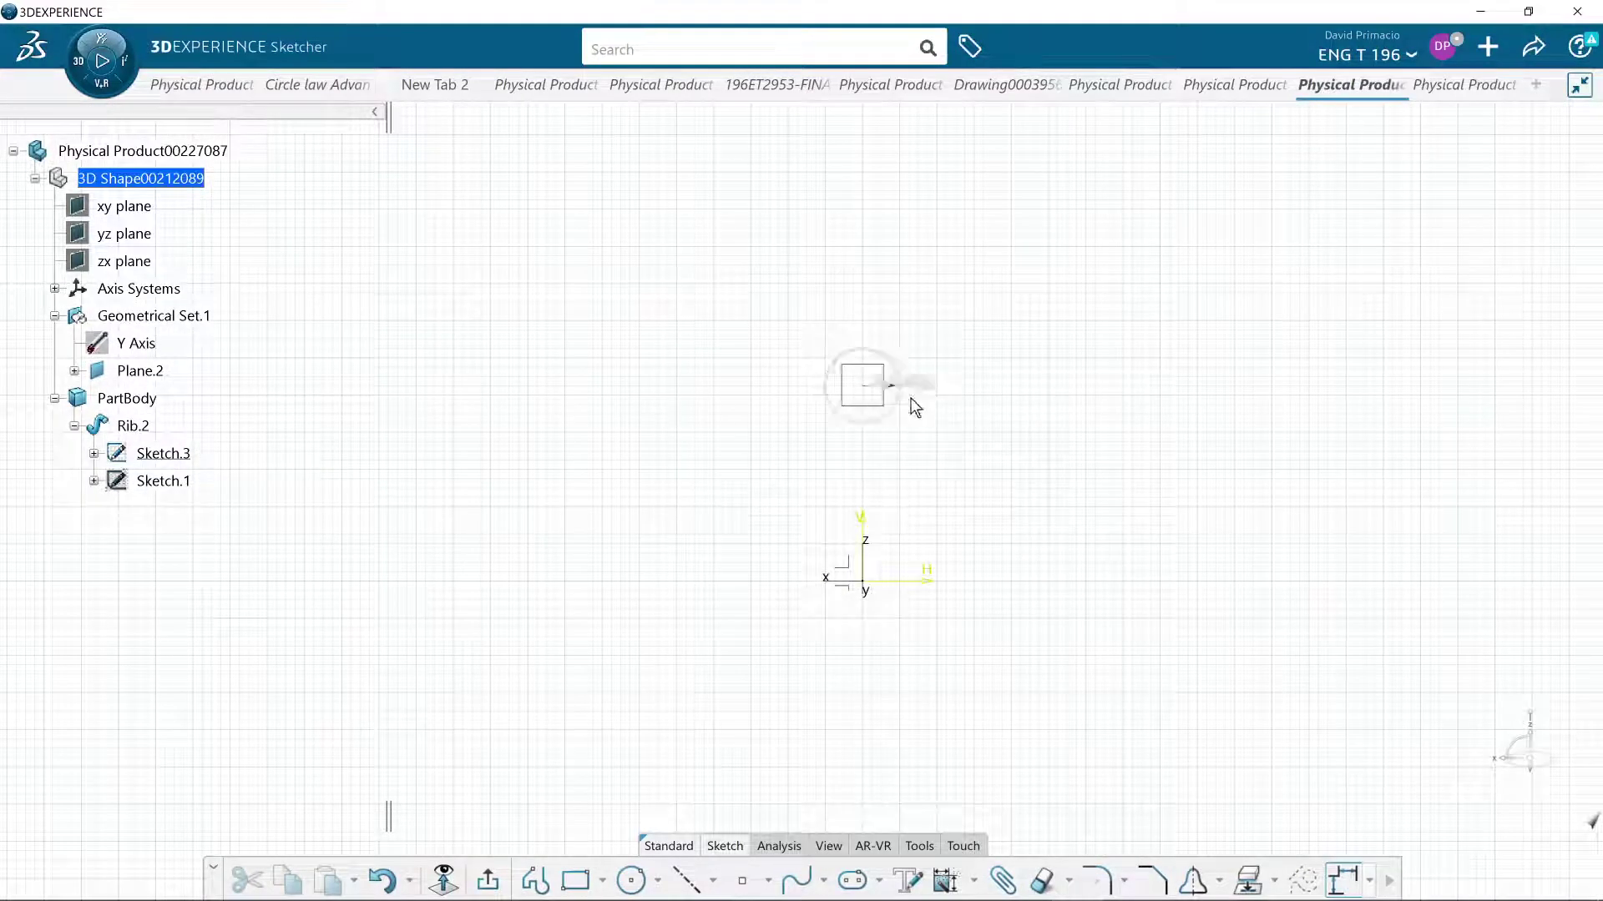
{"action": "left_click", "coordinate": [918, 382]}
{"action": "double_click", "coordinate": [918, 382]}
{"action": "type", "text": "2"}
{"action": "key", "text": "Return"}
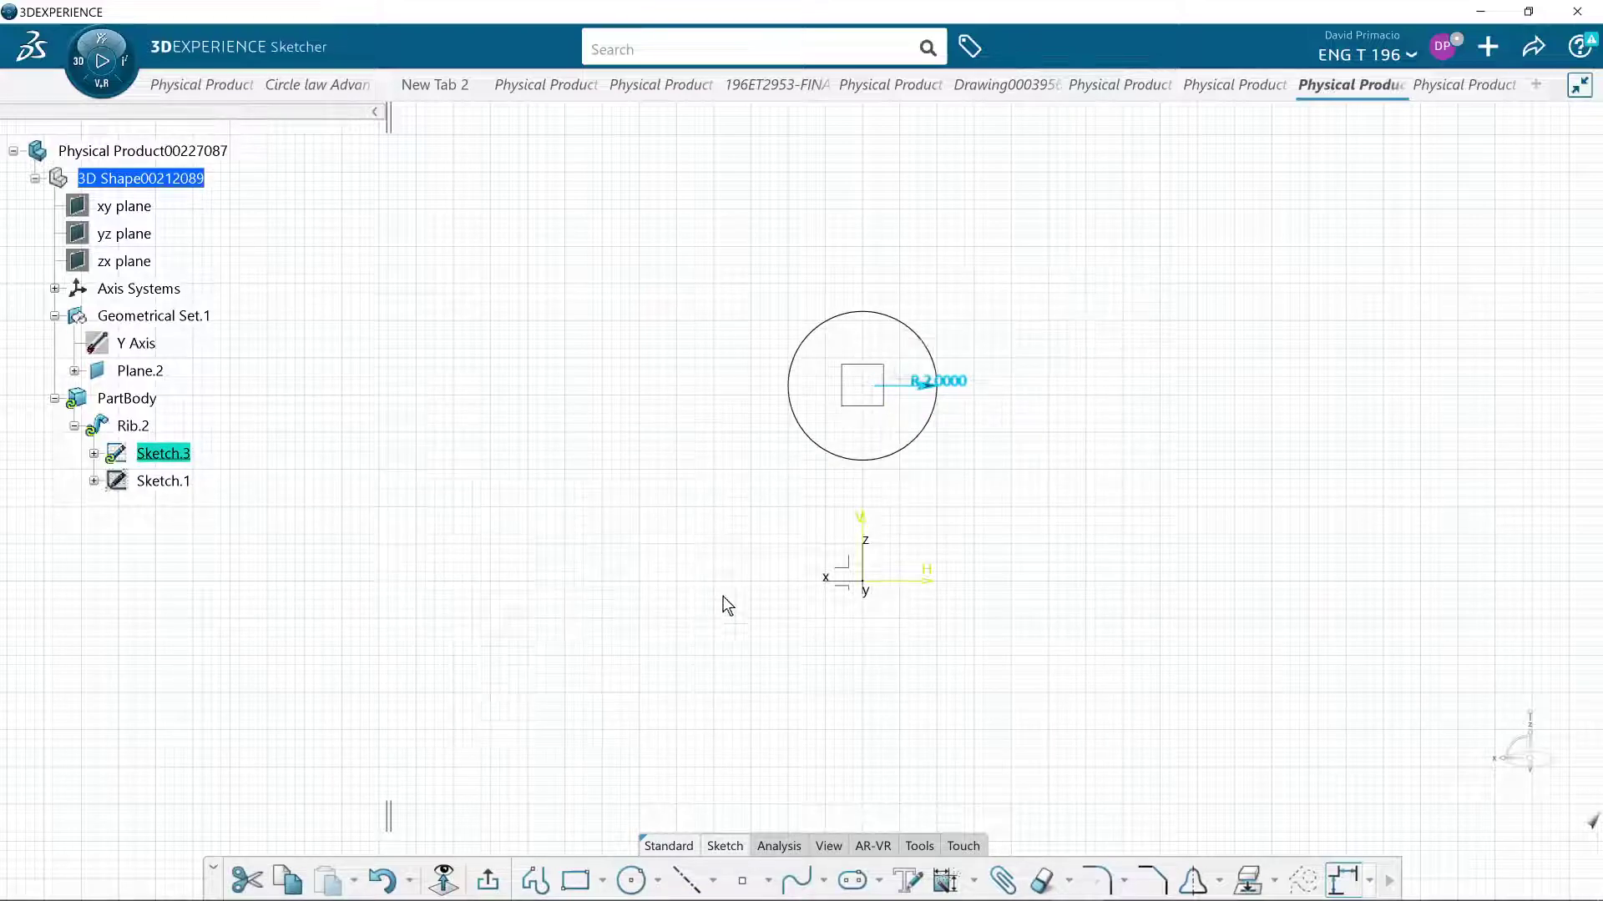
{"action": "double_click", "coordinate": [607, 753]}
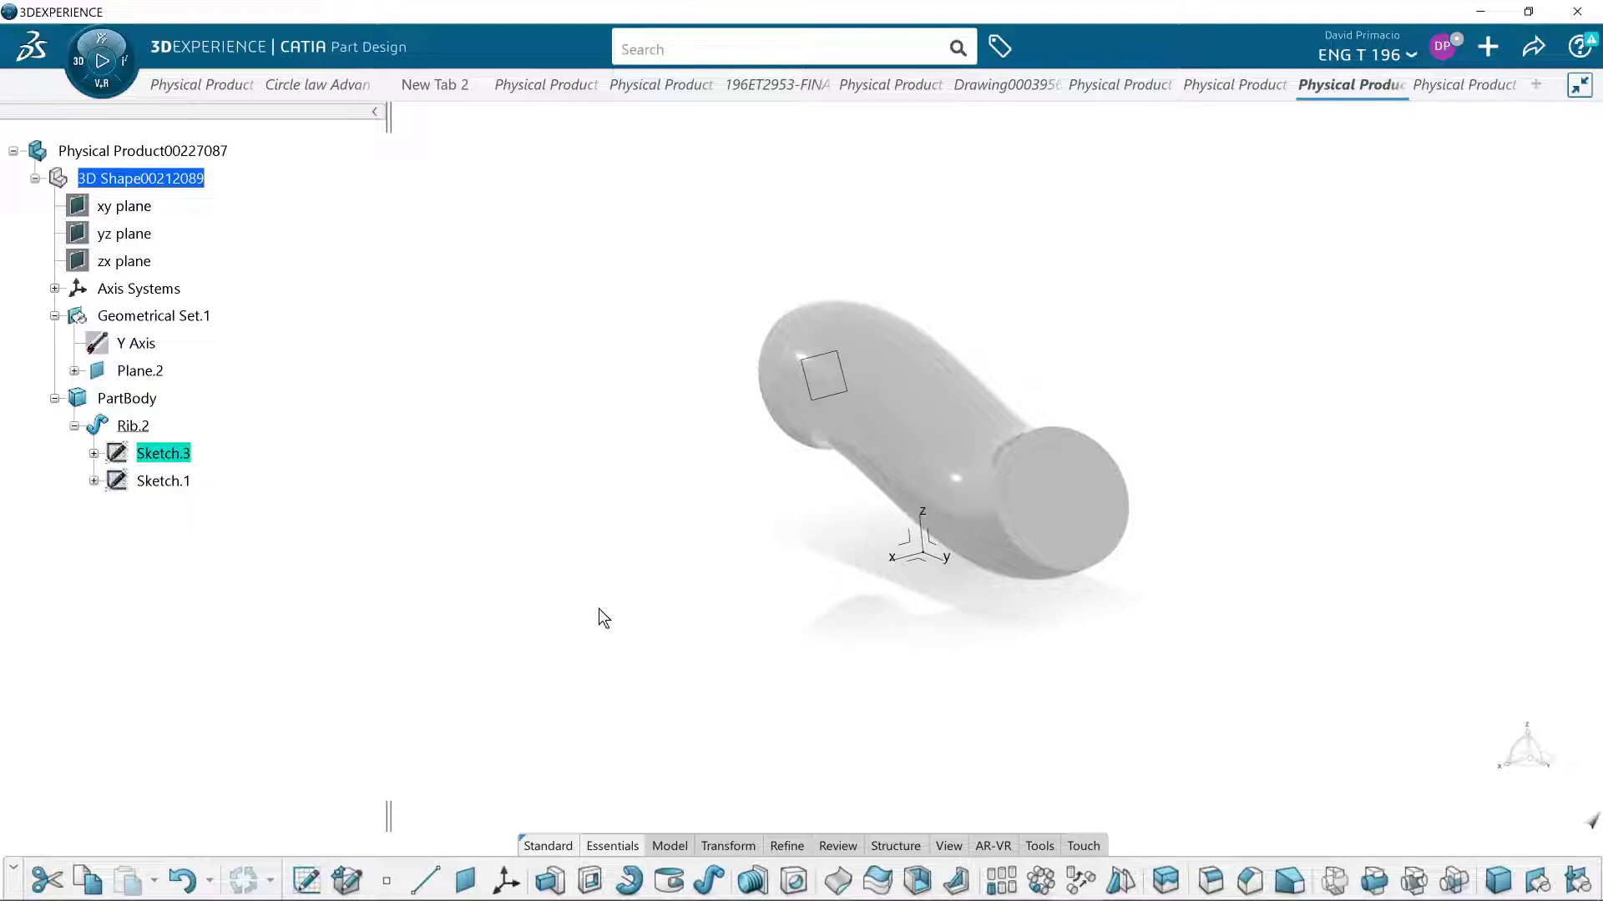
- Edit the rib's profile circle radius to 3.0000 in
{"action": "middle_click_drag", "start_coordinate": [590, 618], "coordinate": [691, 533]}
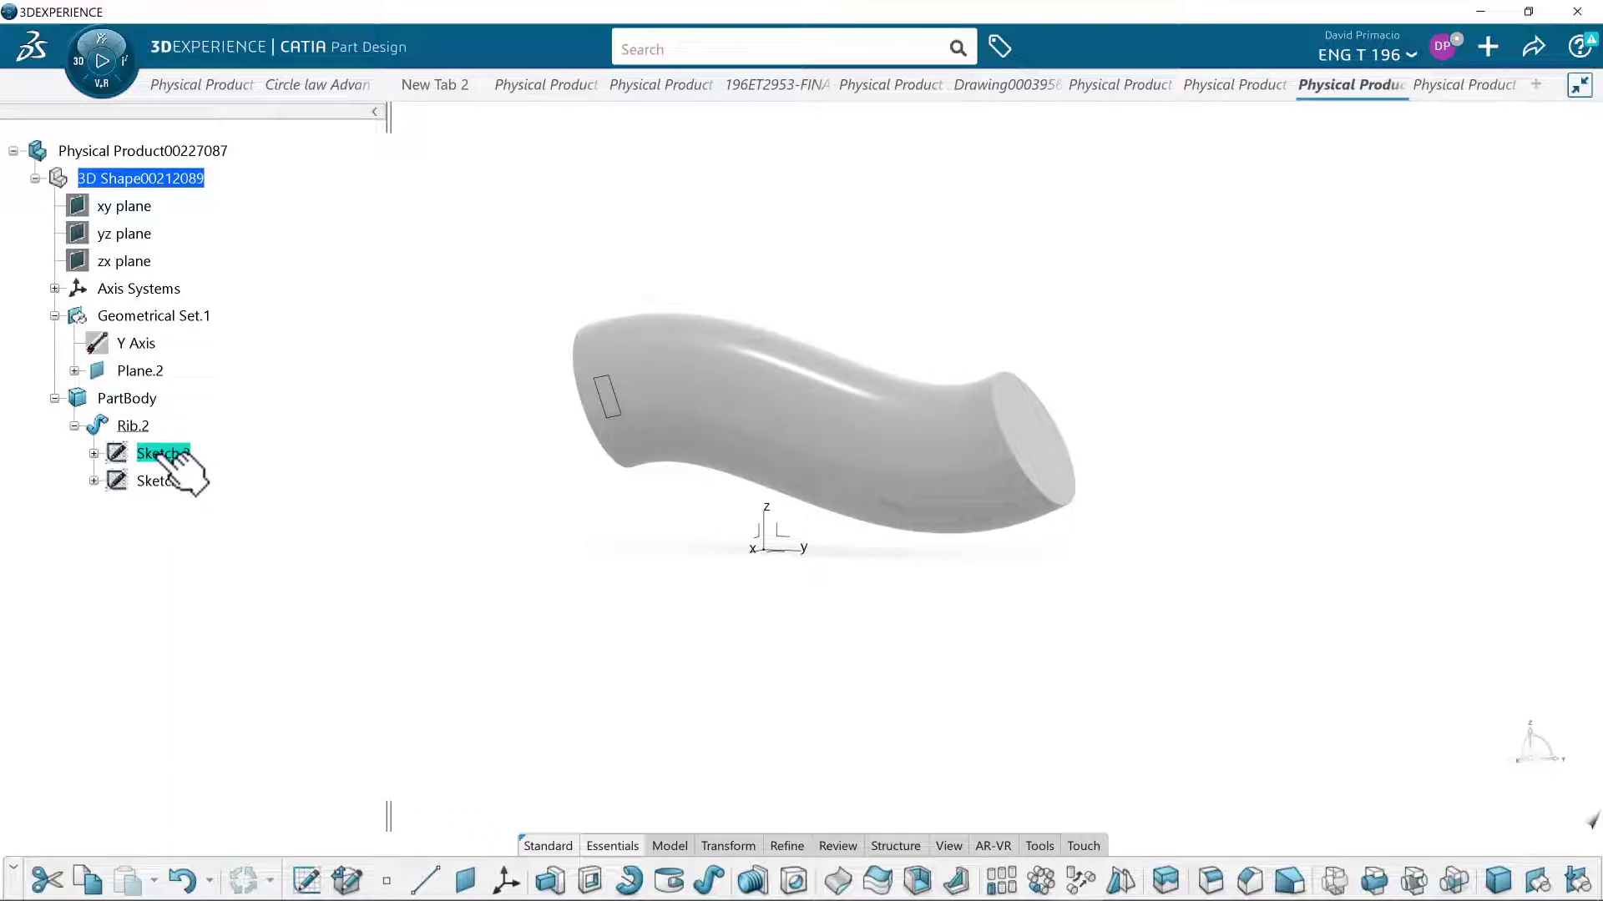
{"action": "double_click", "coordinate": [669, 426]}
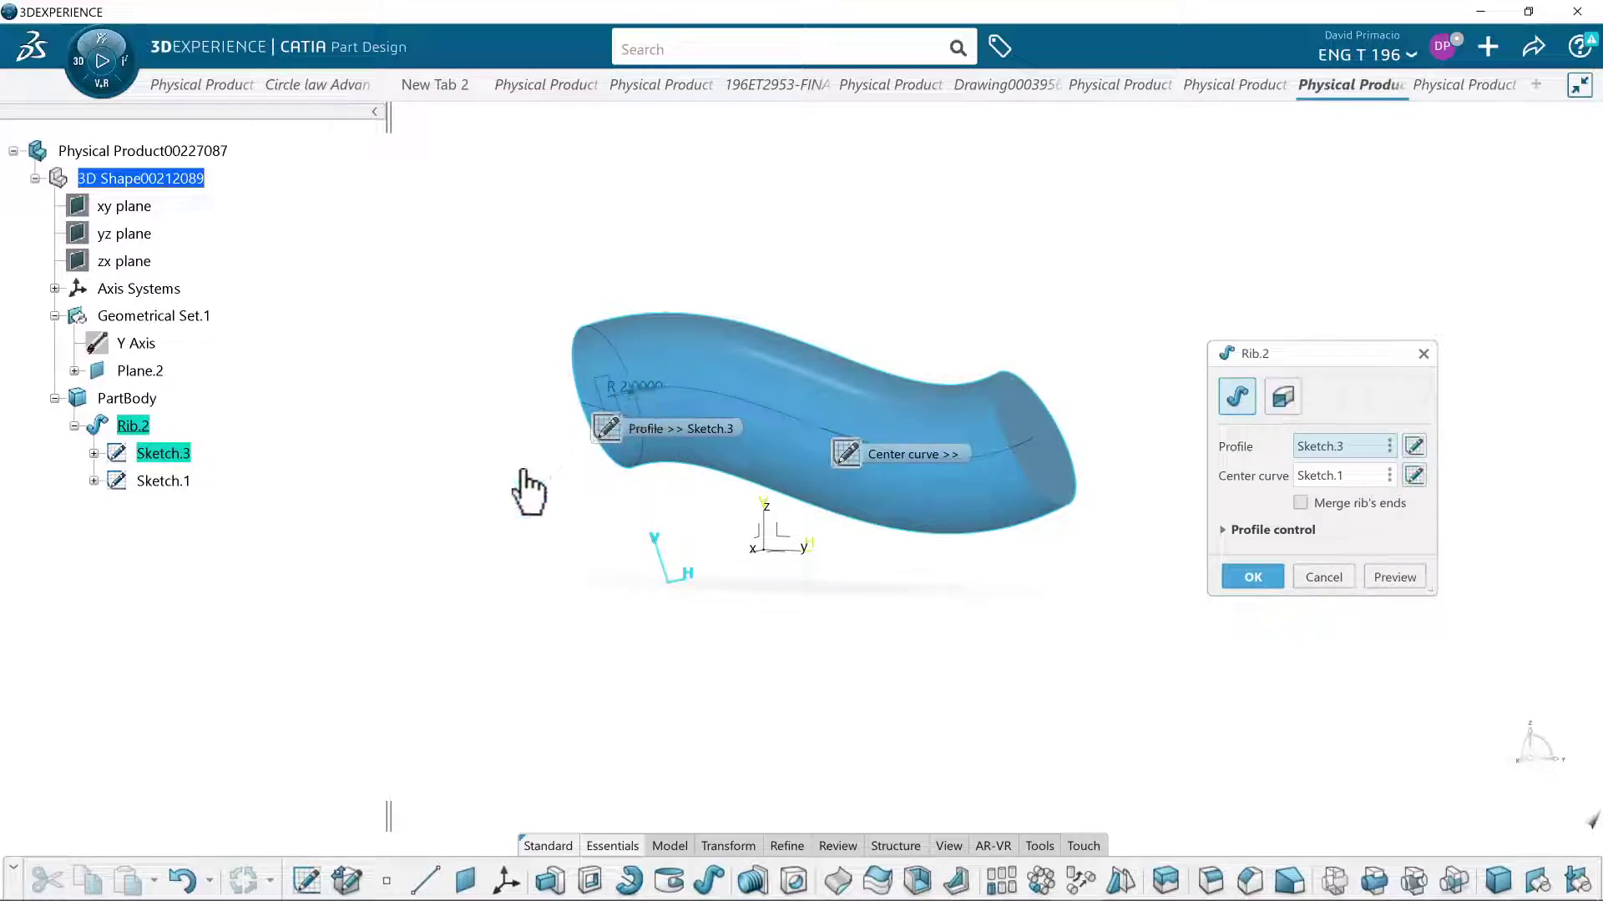
{"action": "key", "text": "Return"}
{"action": "double_click", "coordinate": [659, 490]}
{"action": "middle_click_drag", "start_coordinate": [723, 518], "coordinate": [789, 535]}
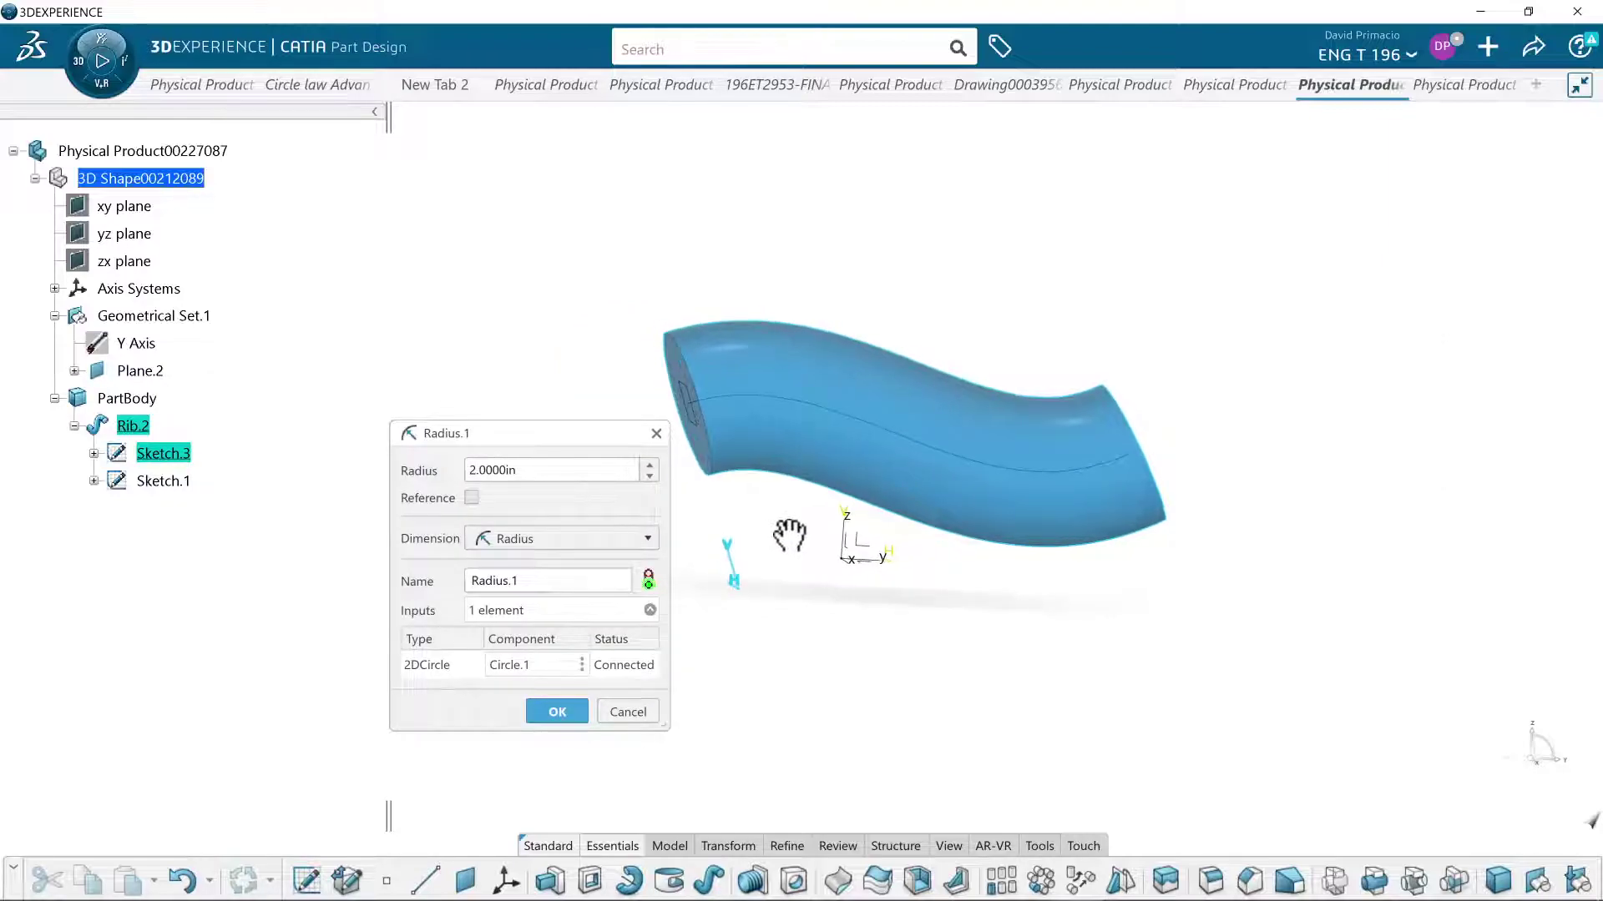
{"action": "left_click", "coordinate": [541, 472]}
{"action": "left_click_drag", "start_coordinate": [541, 477], "coordinate": [373, 481]}
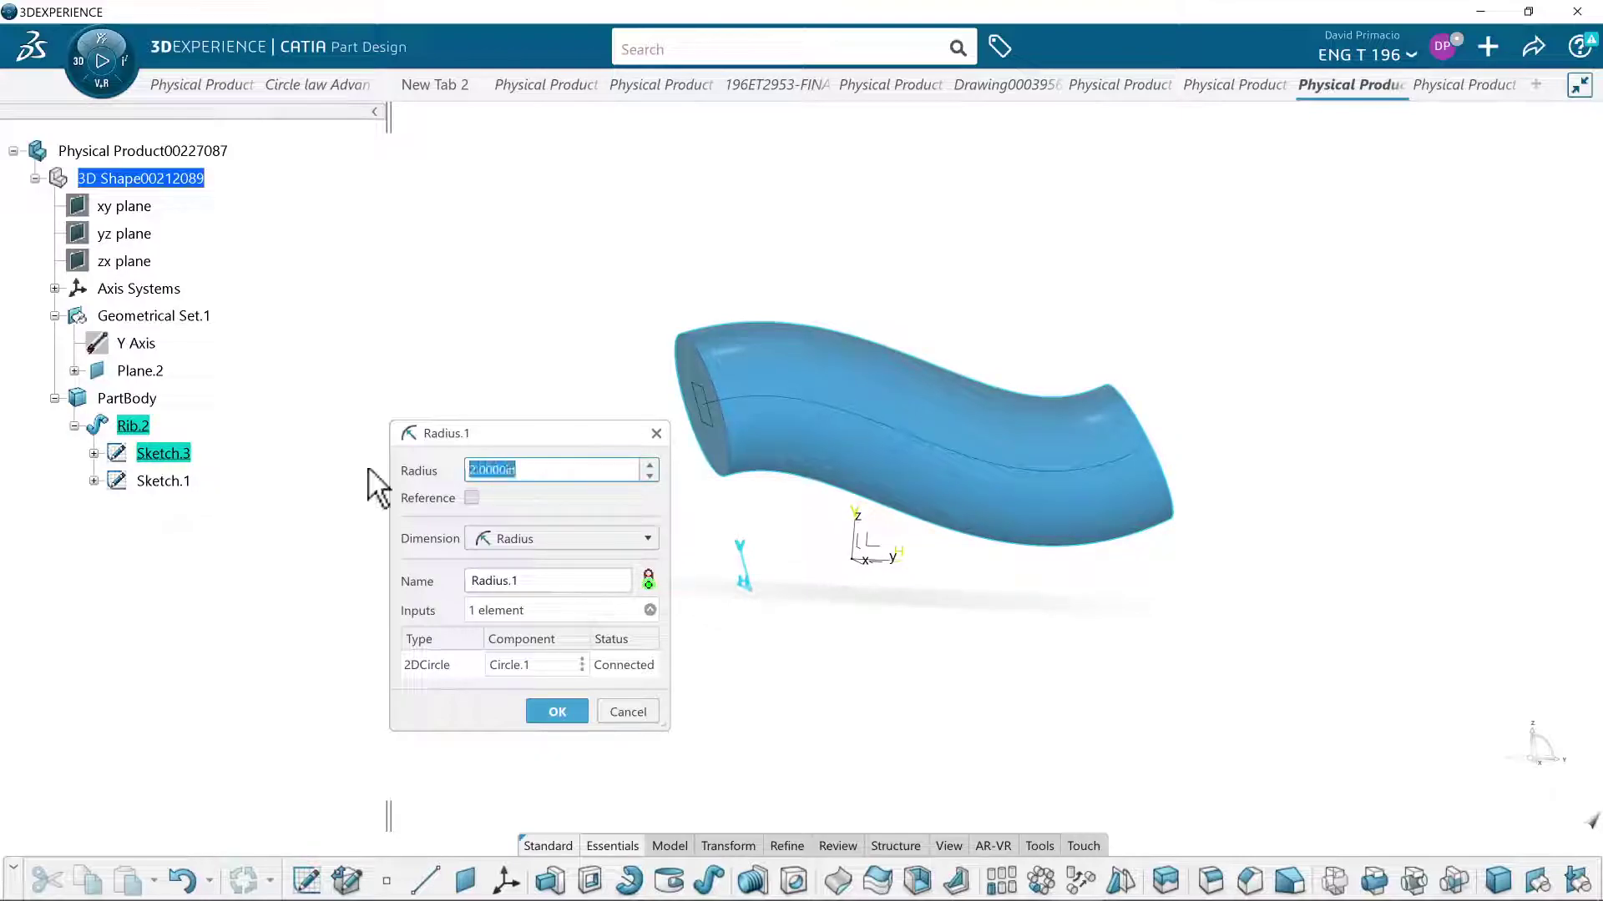
{"action": "type", "text": "3"}
{"action": "key", "text": "Return"}
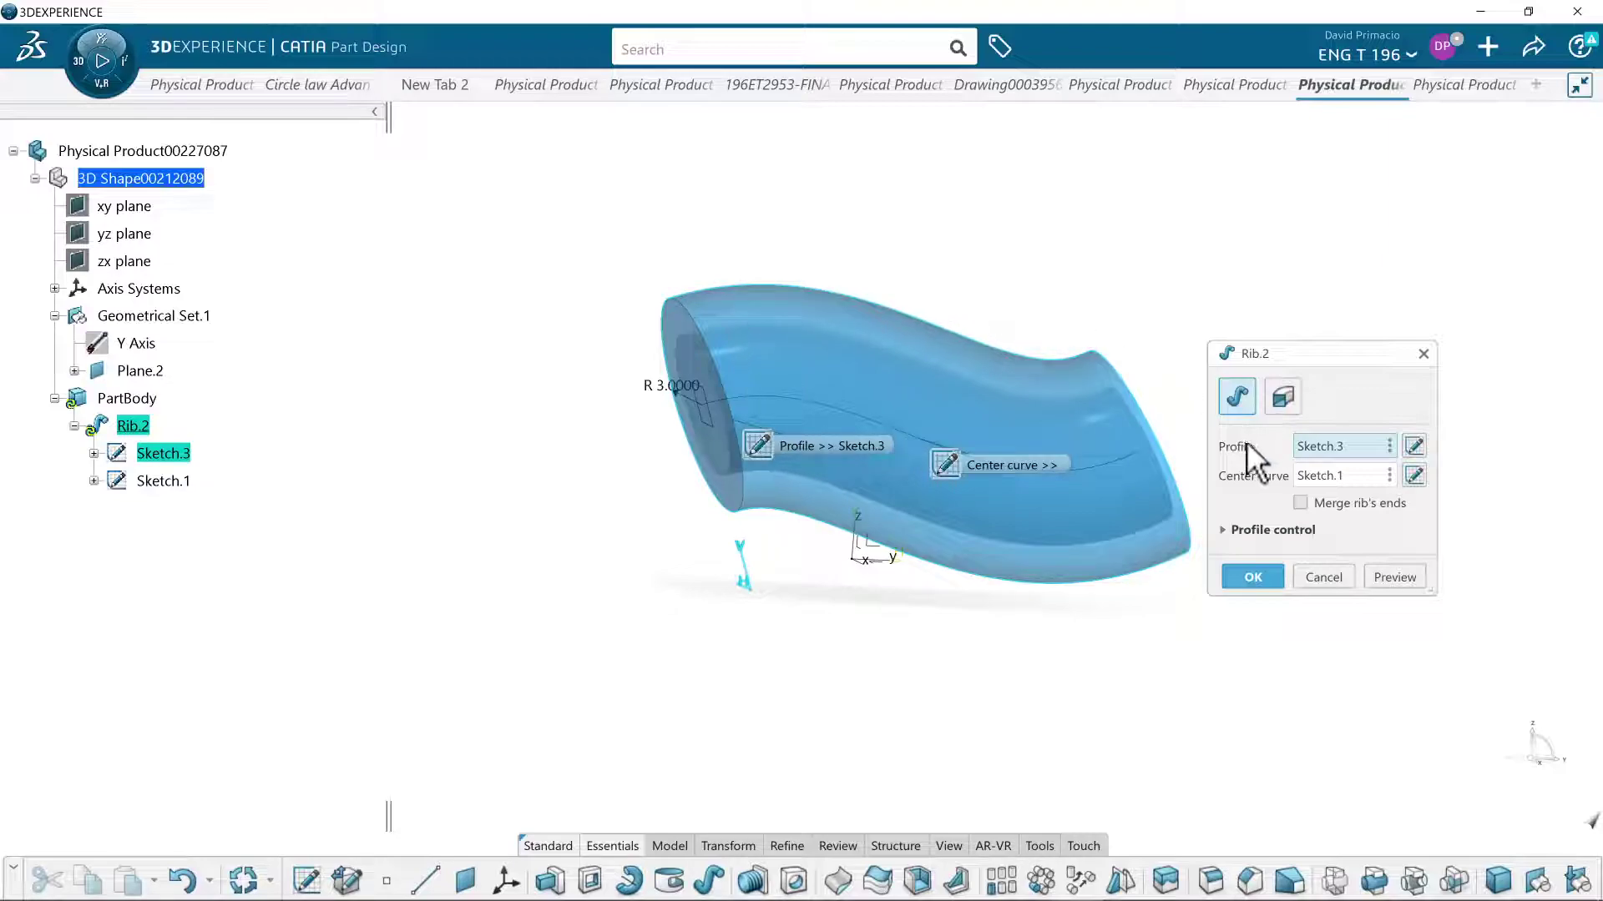
- Raise the profile radius to 4 in, confirm Rib.2, and orbit to check both ends
{"action": "double_click", "coordinate": [656, 386]}
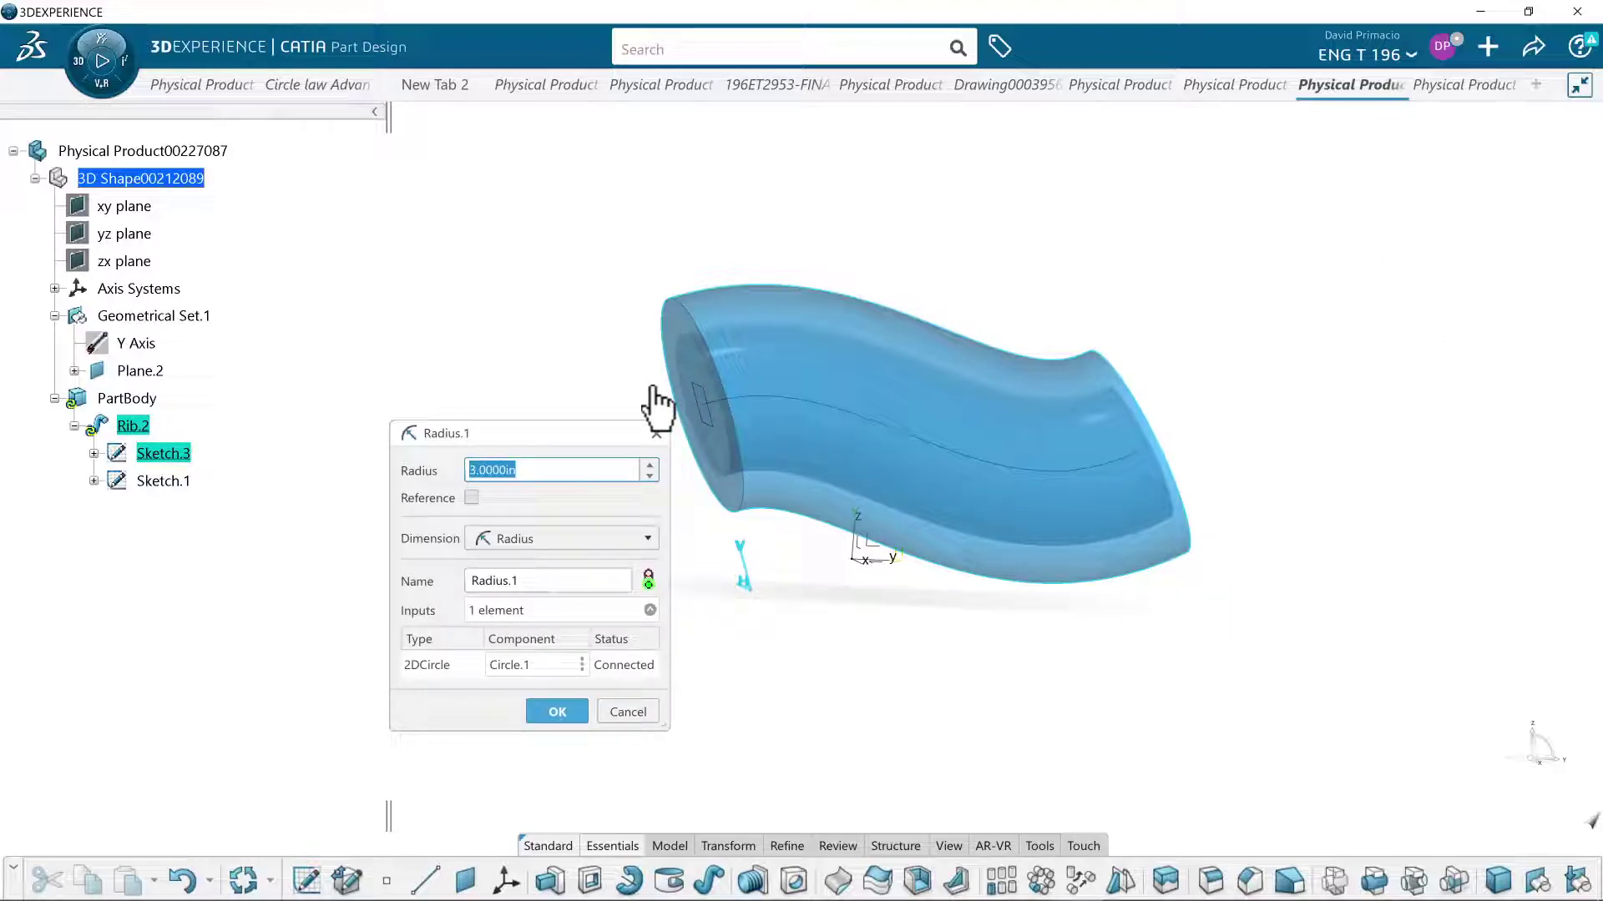
{"action": "key", "text": "Return"}
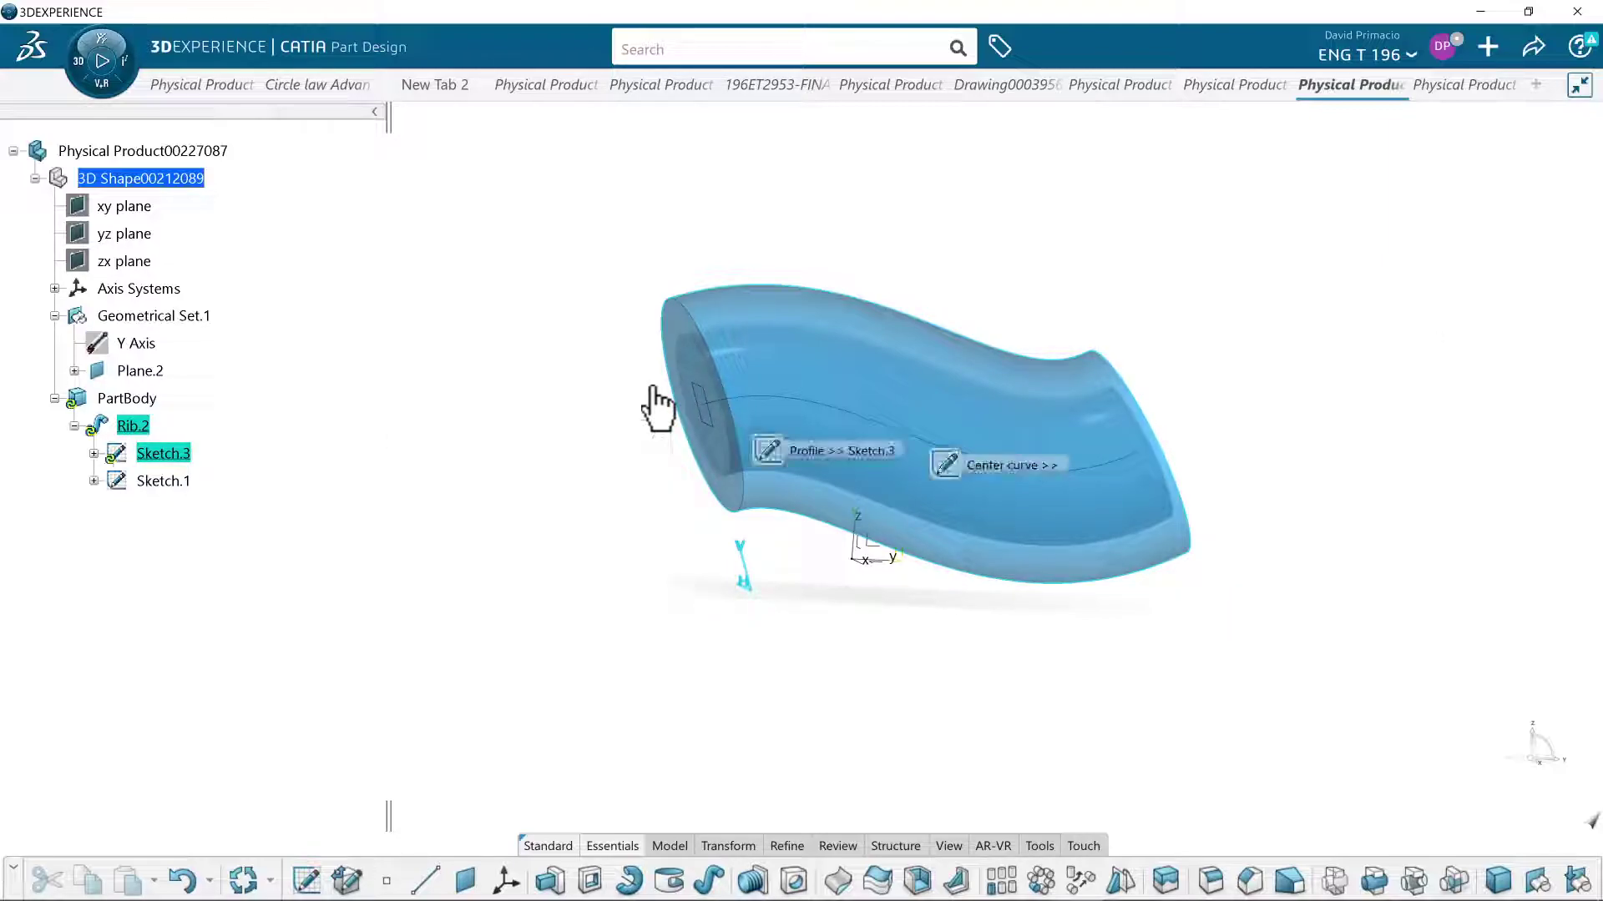
{"action": "left_click", "coordinate": [1251, 576]}
{"action": "middle_click_drag", "start_coordinate": [807, 653], "coordinate": [658, 665]}
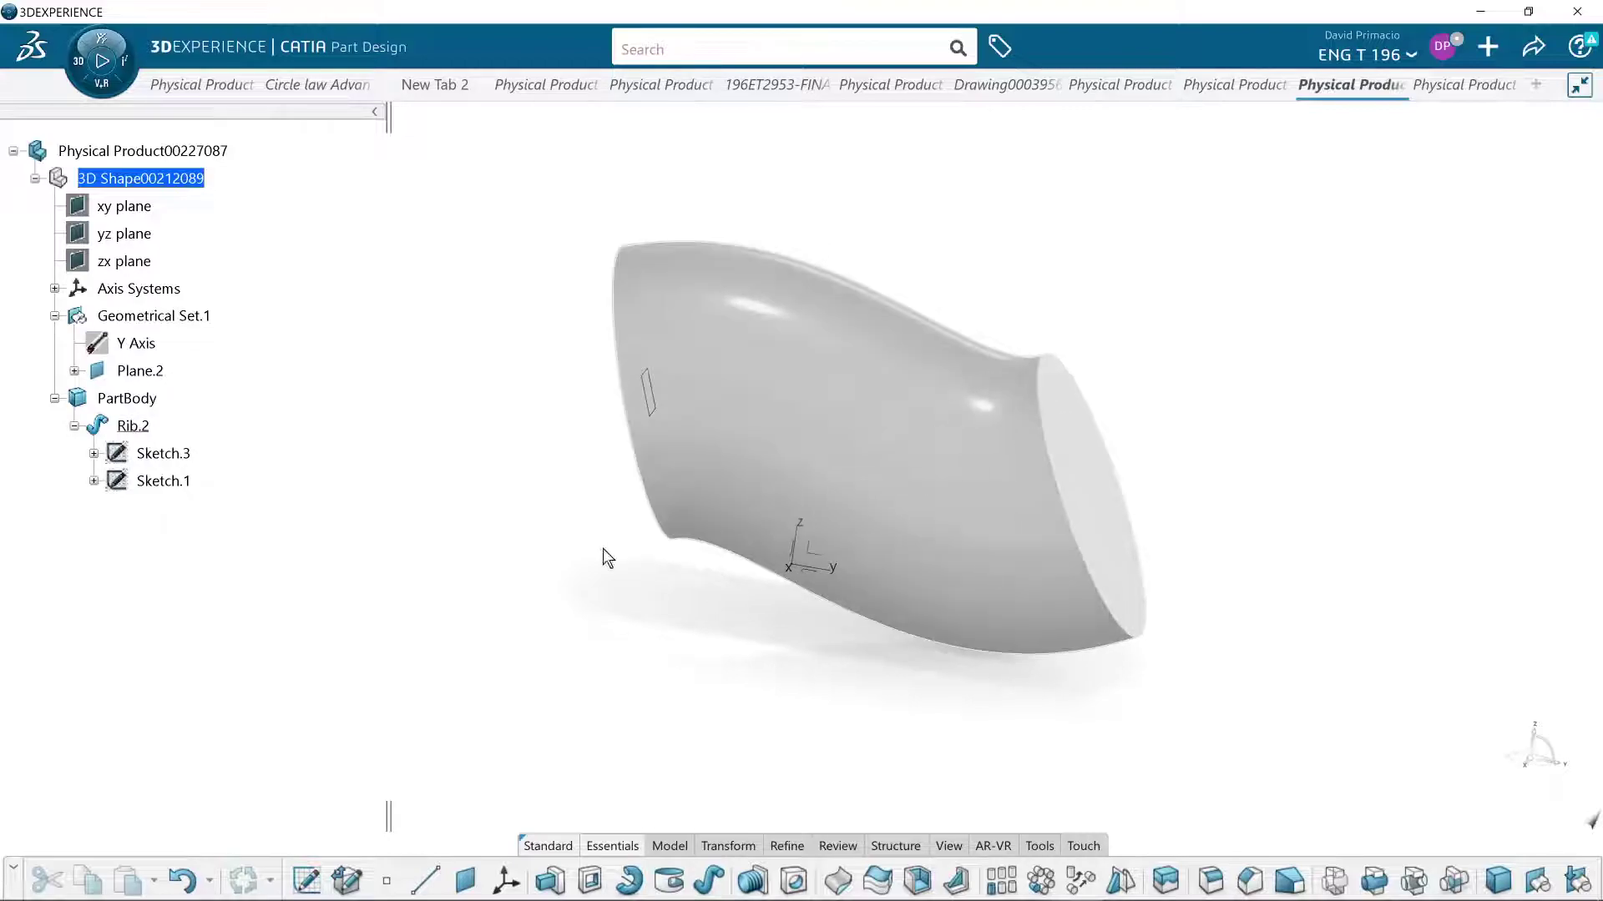
{"action": "mouse_move", "coordinate": [544, 543]}
{"action": "middle_mouse_down"}
{"action": "mouse_move", "coordinate": [662, 583]}
{"action": "mouse_move", "coordinate": [777, 590]}
{"action": "mouse_move", "coordinate": [519, 601]}
{"action": "middle_mouse_up"}
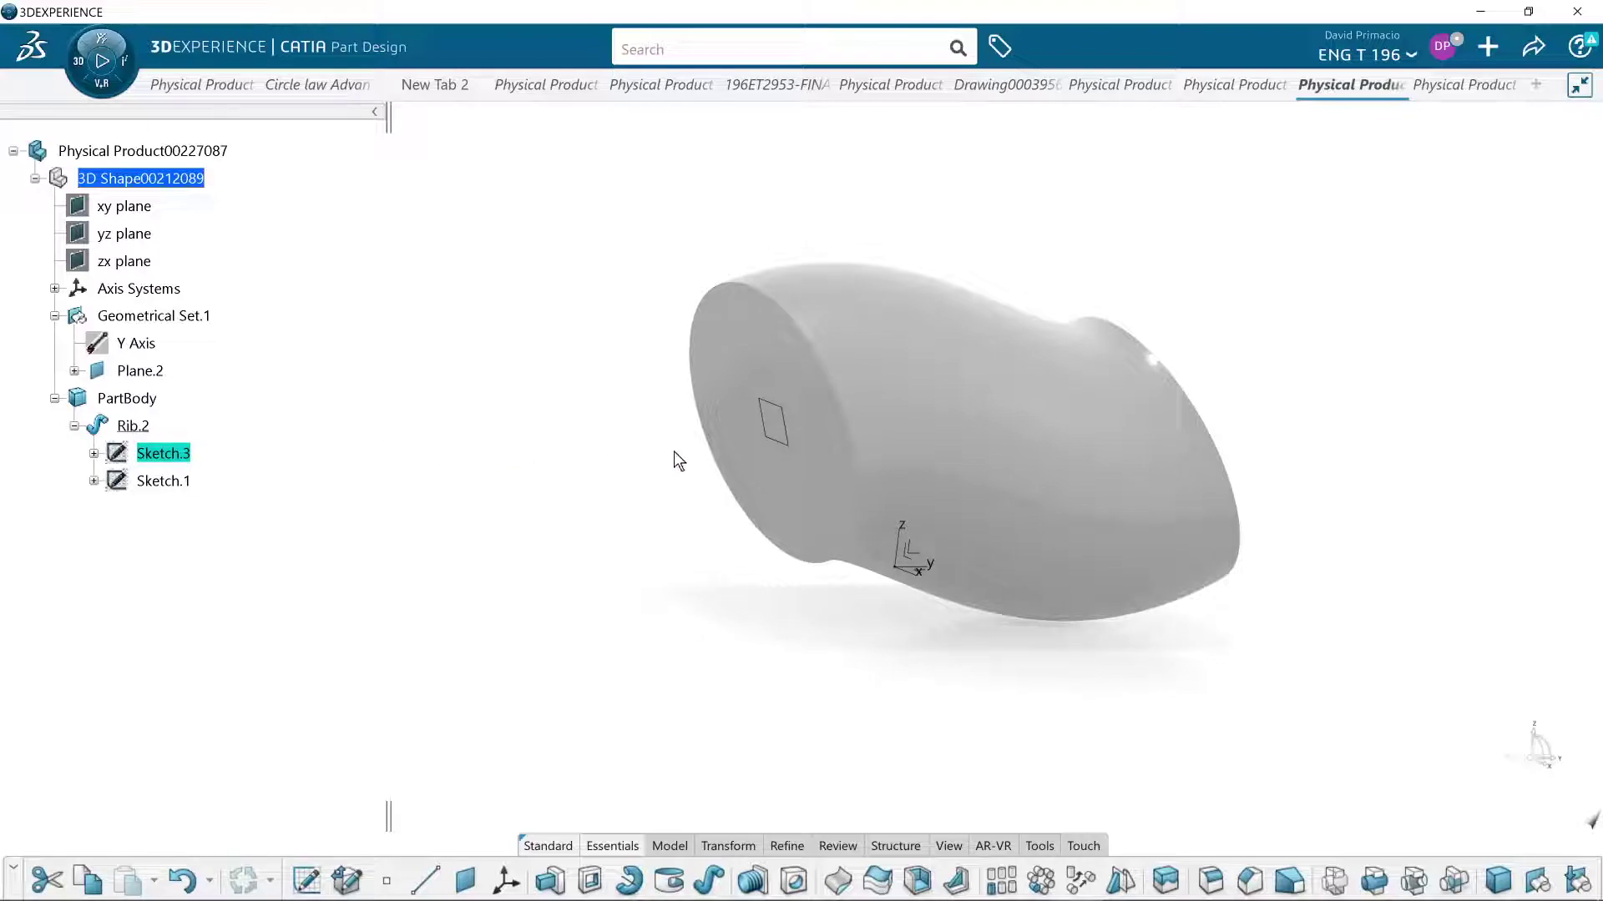
- Set Rib.2's profile radius to 10in and dismiss the twist-configuration error
{"action": "double_click", "coordinate": [974, 490]}
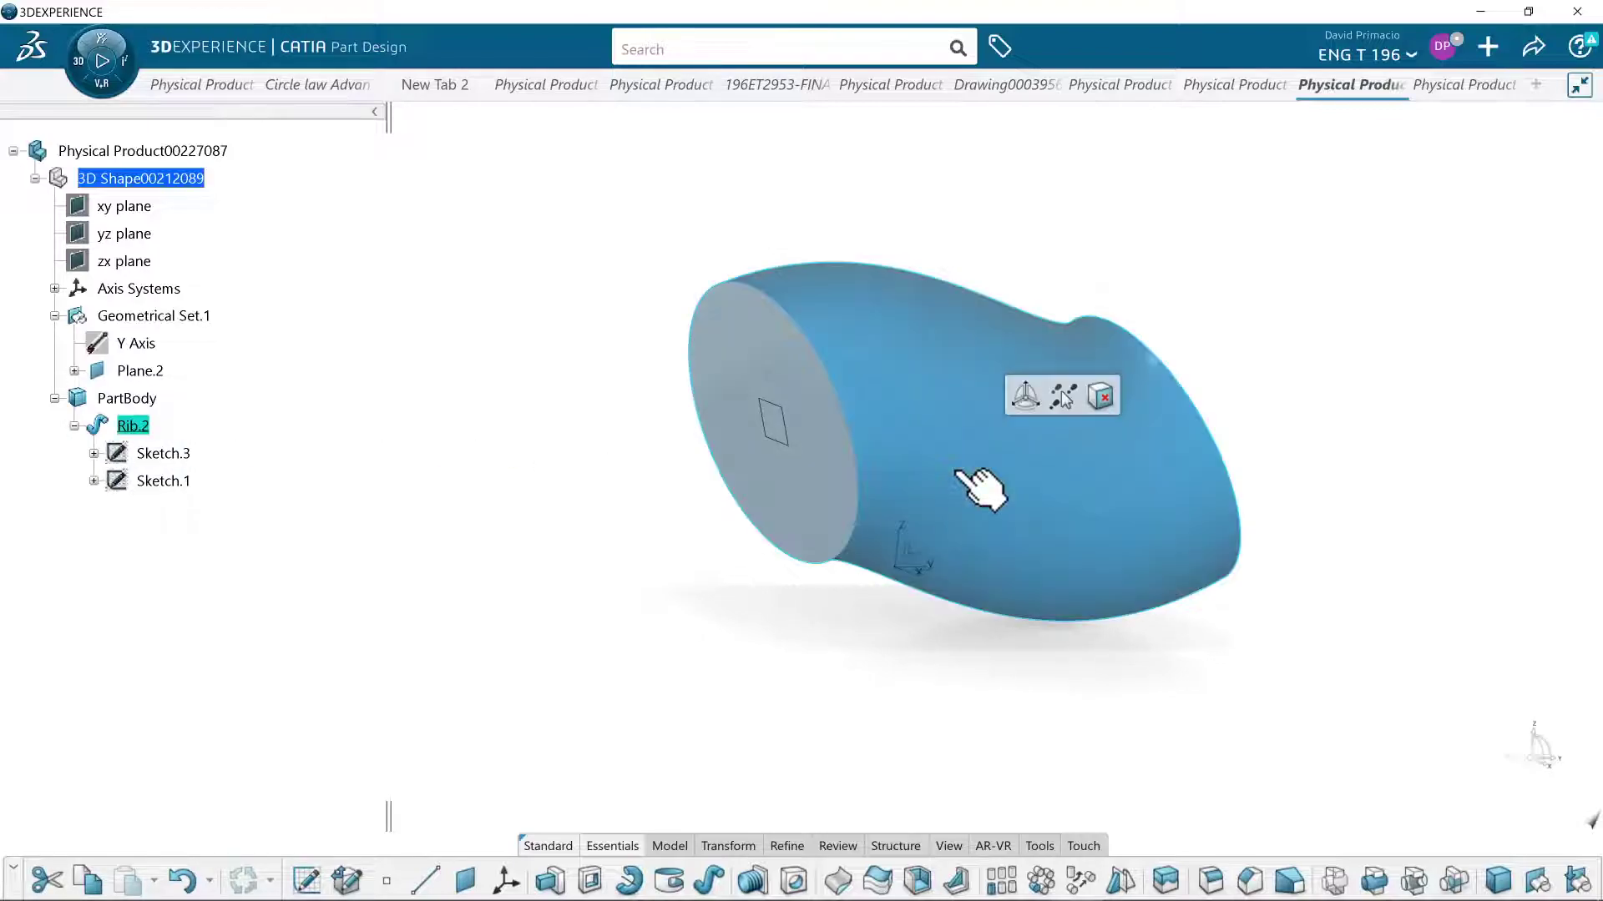
{"action": "double_click", "coordinate": [679, 386]}
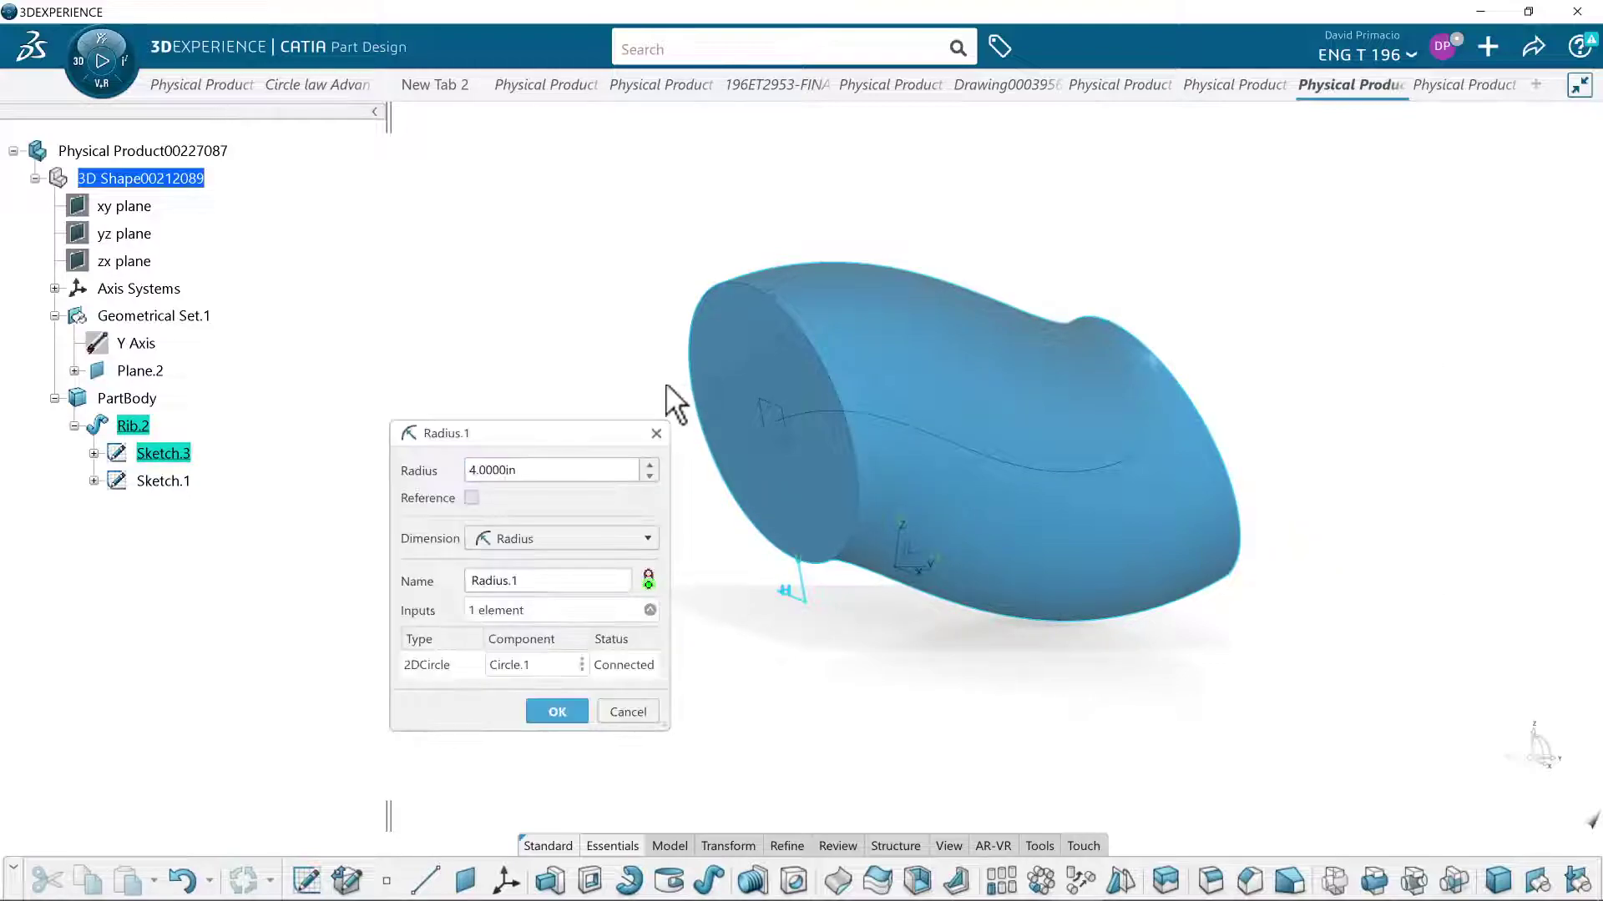
{"action": "double_click", "coordinate": [501, 470]}
{"action": "type", "text": "10in"}
{"action": "key", "text": "Return"}
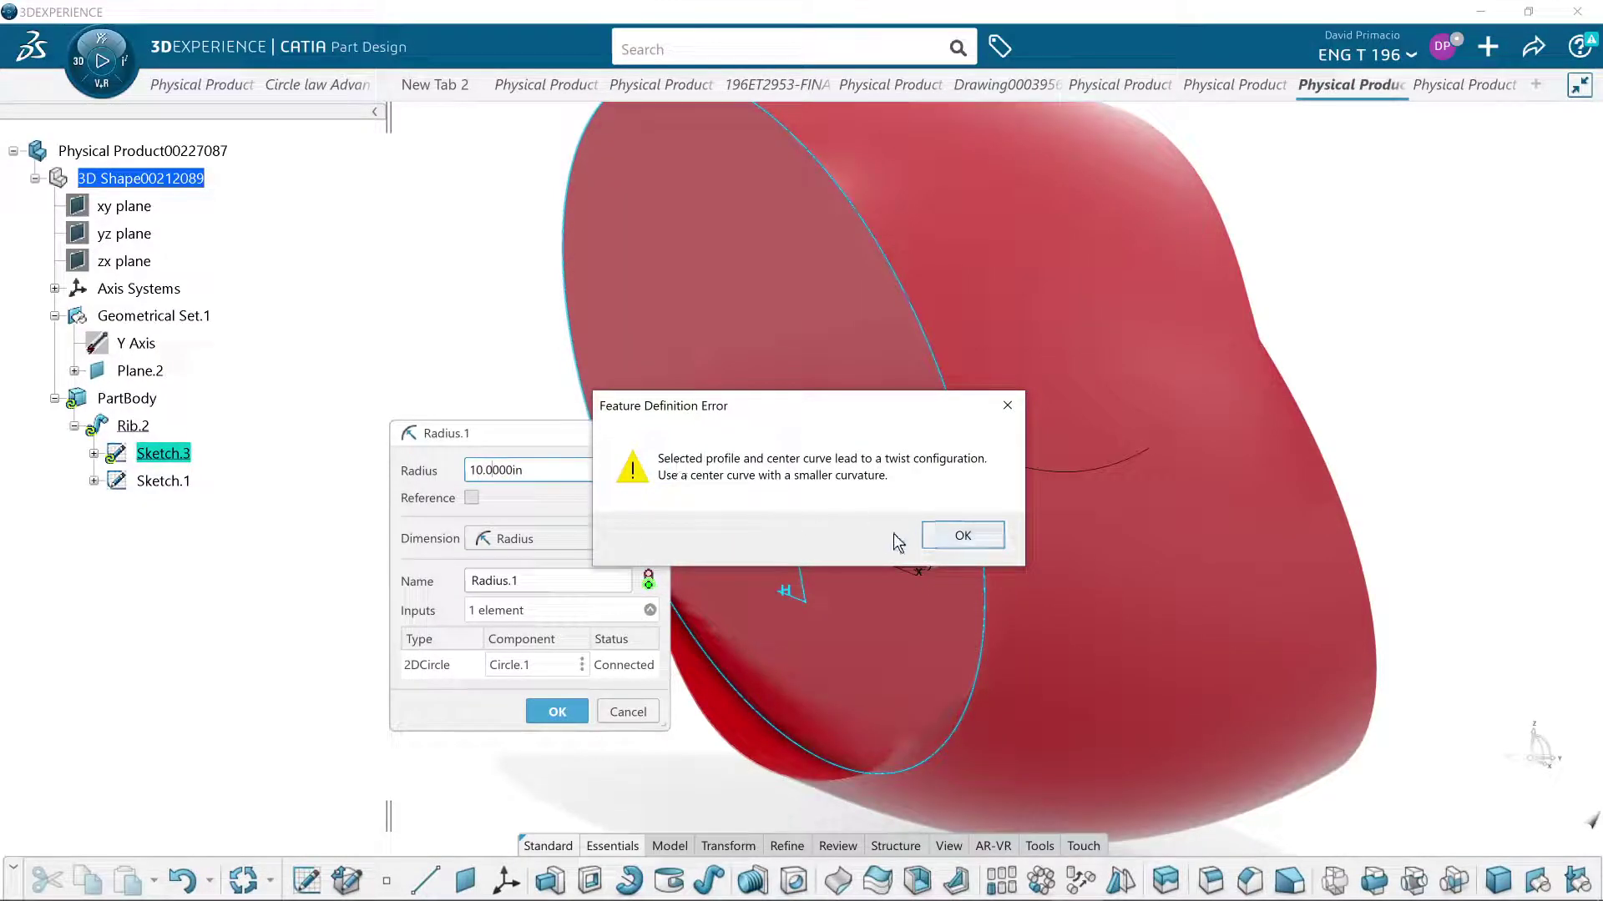
{"action": "left_click", "coordinate": [950, 539]}
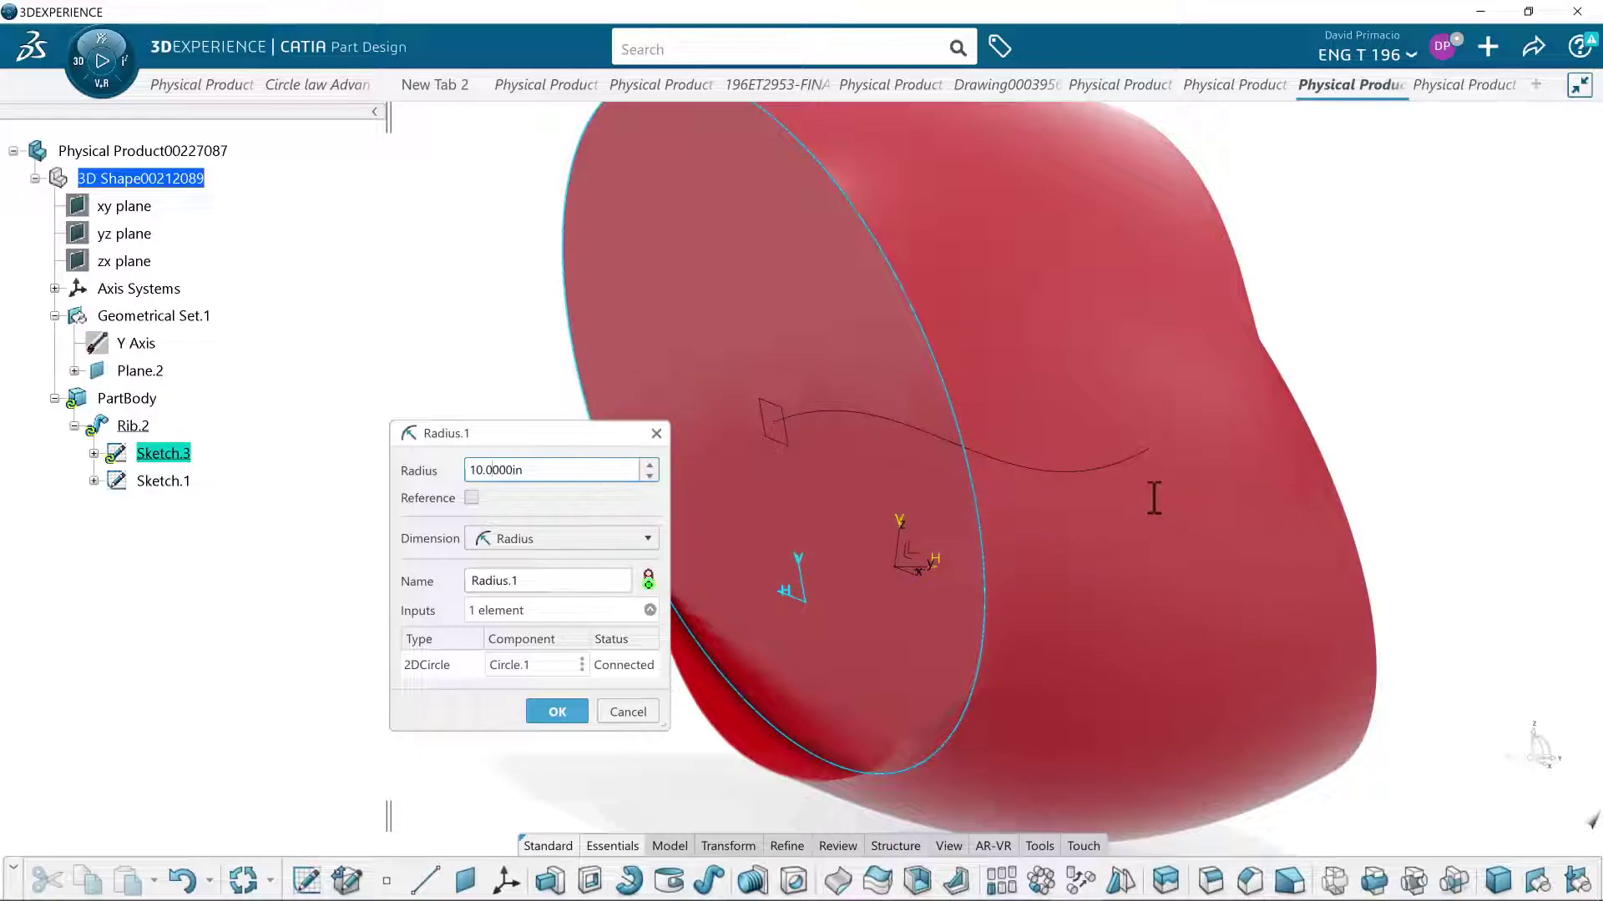
{"action": "key", "text": "Return"}
{"action": "scroll", "coordinate": [1131, 639], "scroll_direction": "down", "scroll_amount": 5}
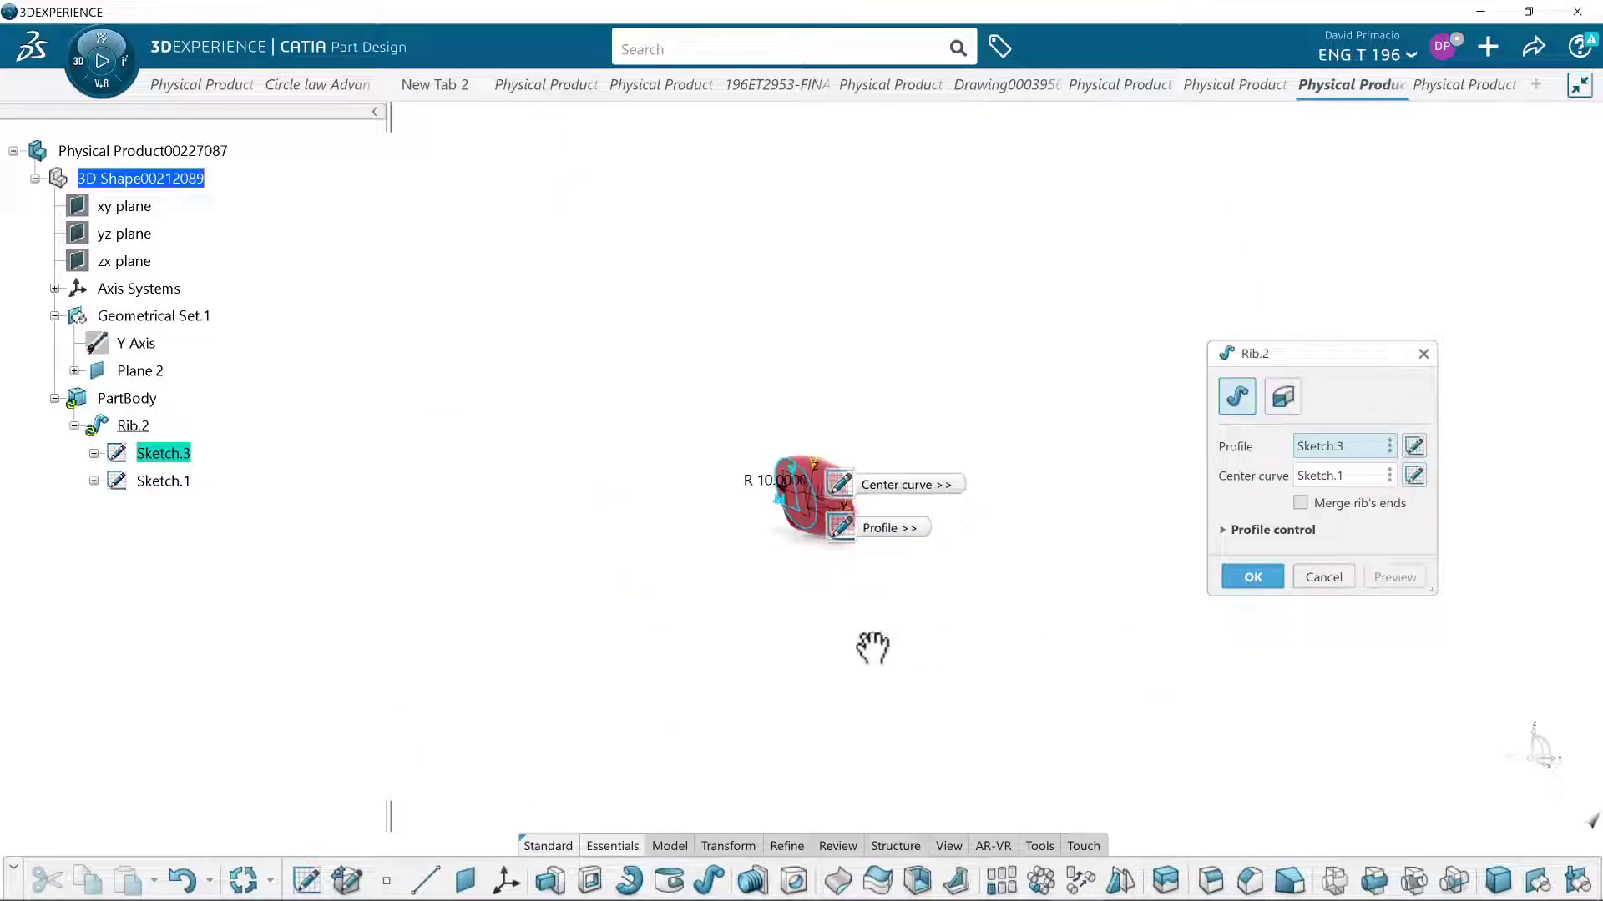
{"action": "middle_click_drag", "start_coordinate": [805, 681], "coordinate": [856, 584]}
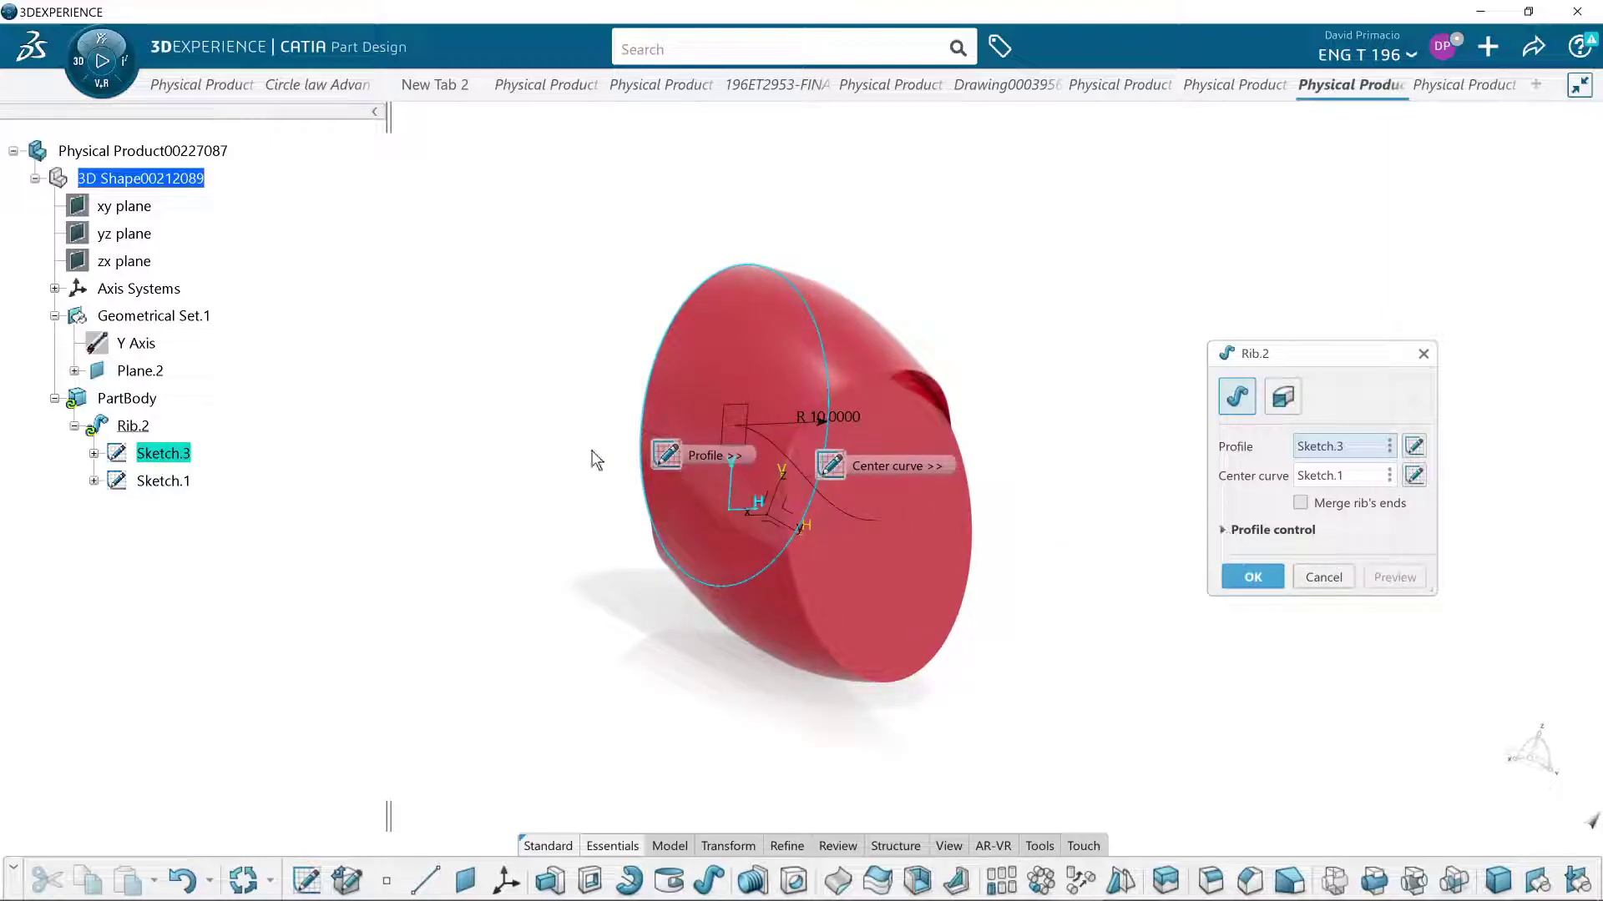
- Change the profile radius from 10 in to 2 in and confirm Rib.2
{"action": "double_click", "coordinate": [821, 426]}
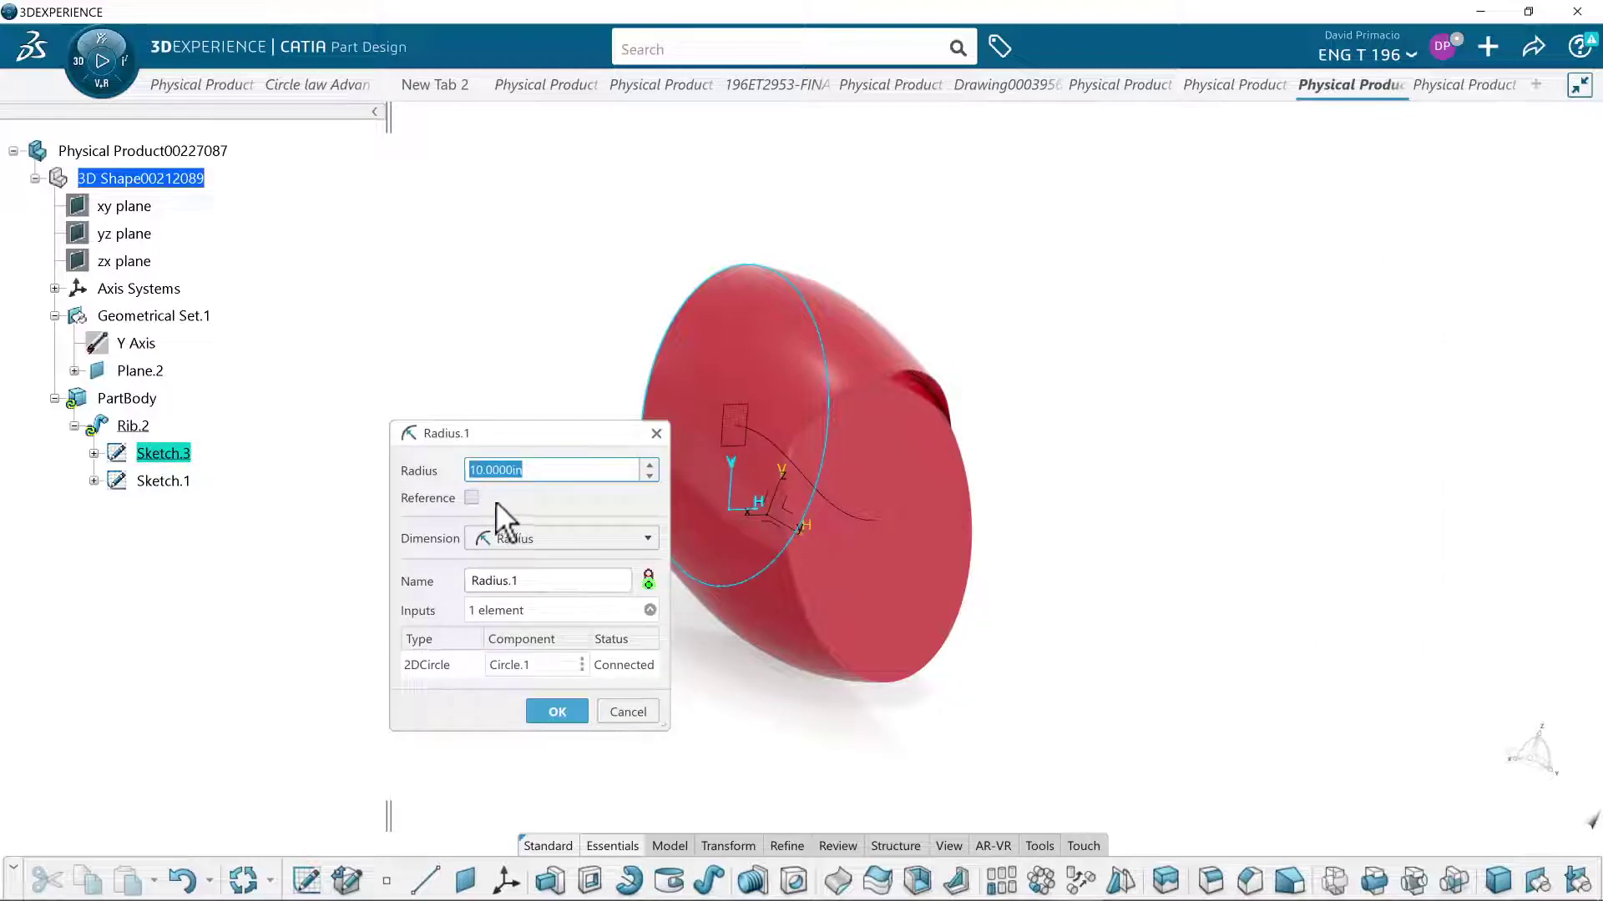
{"action": "type", "text": "2"}
{"action": "key", "text": "Return"}
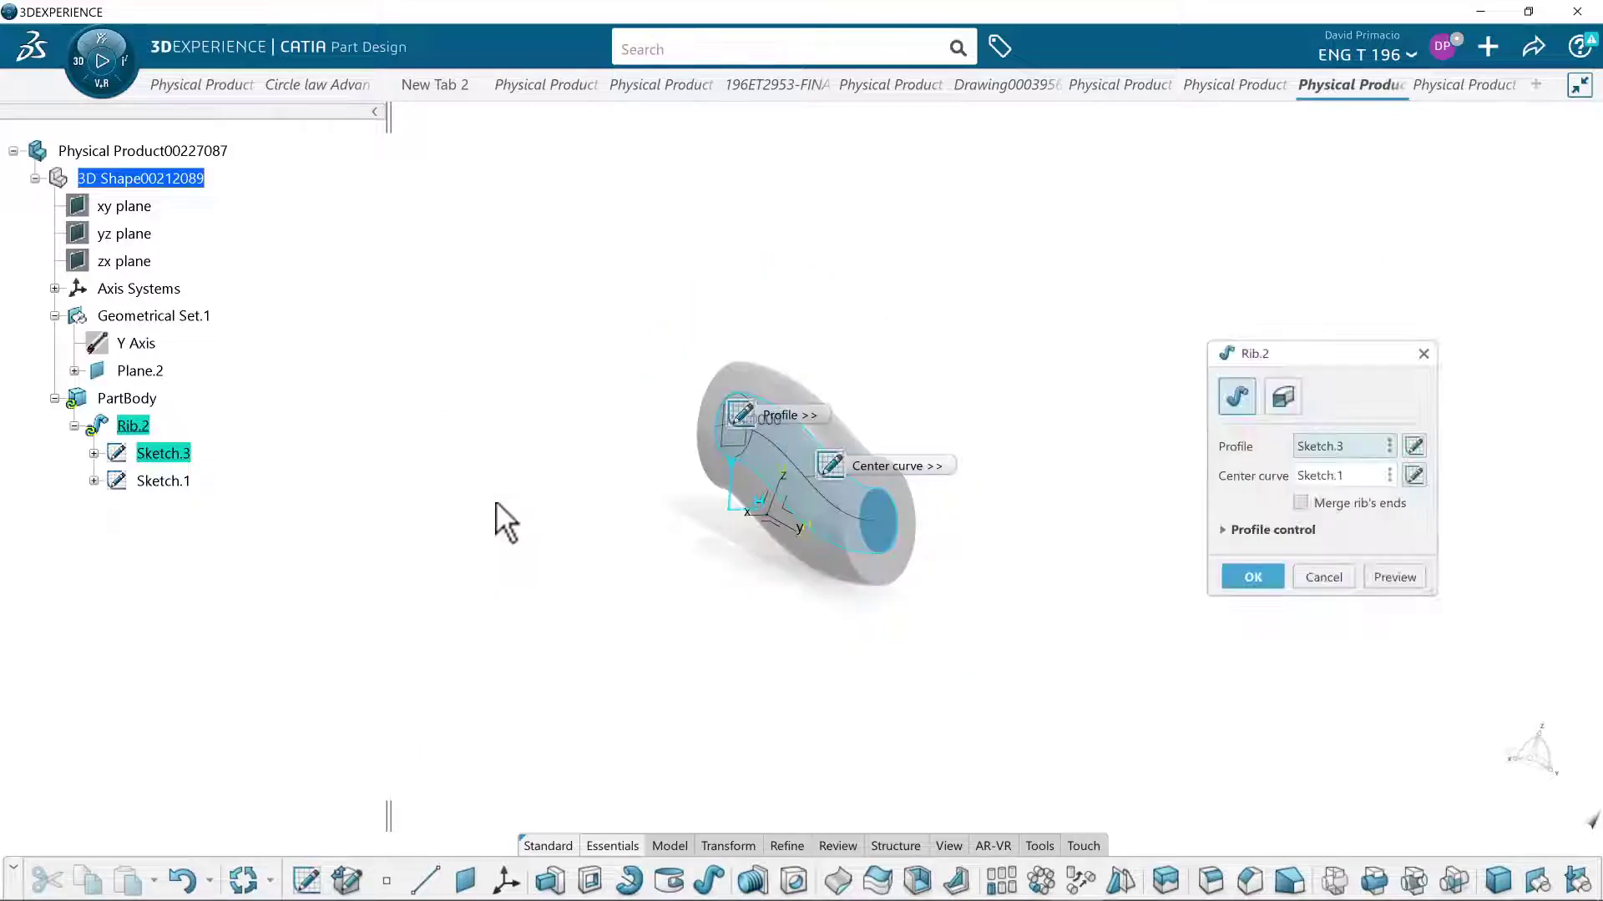
{"action": "left_click", "coordinate": [1248, 574]}
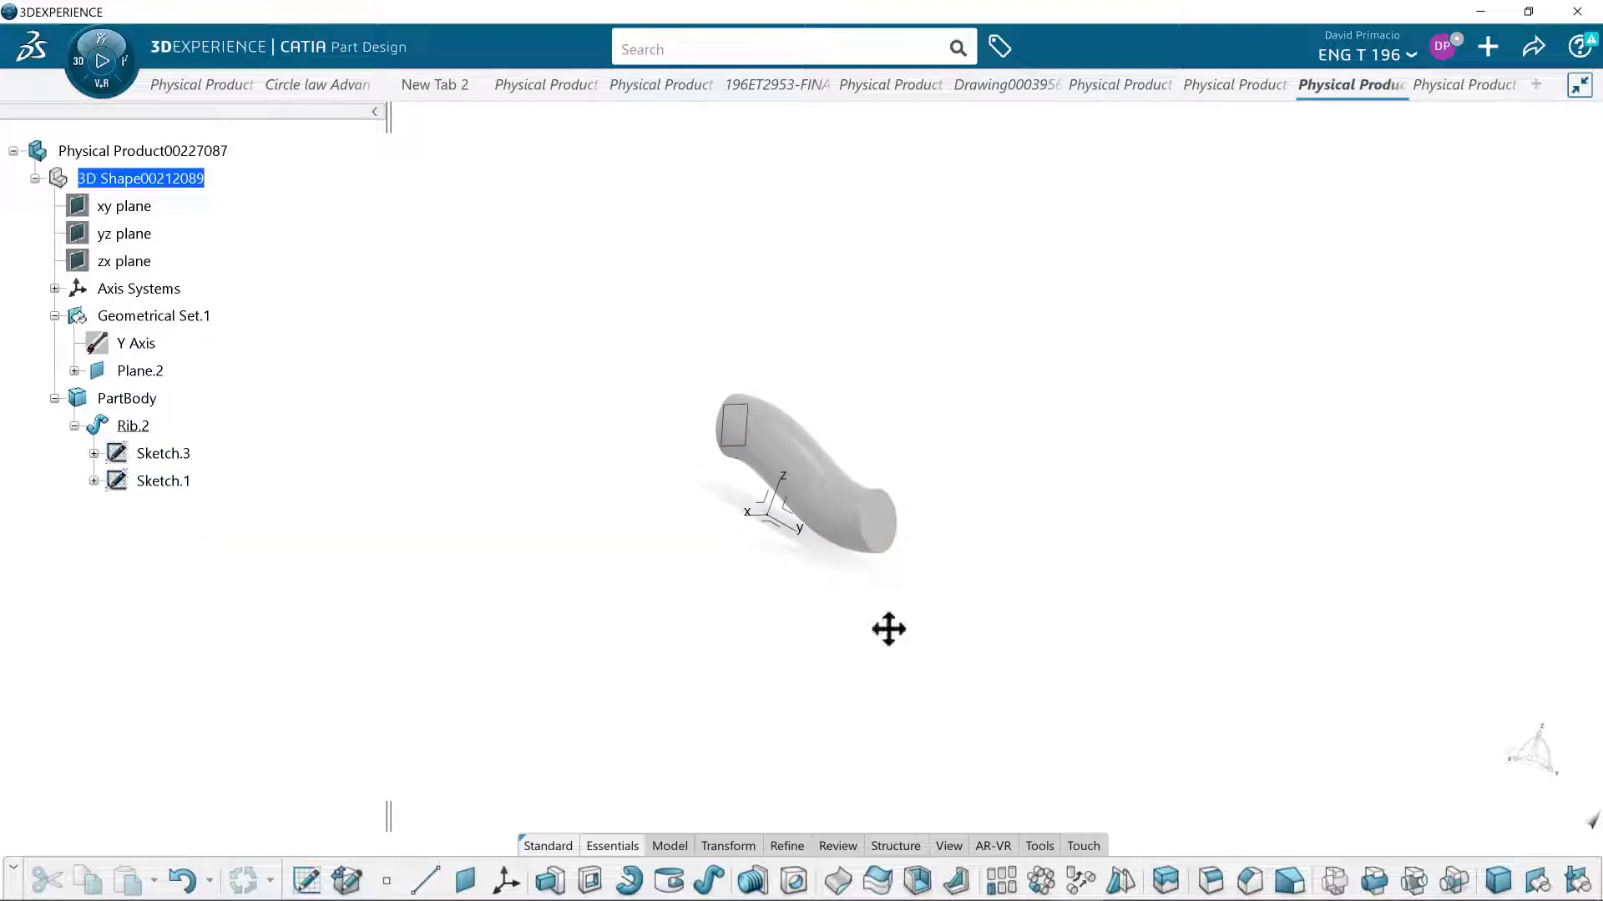
{"action": "middle_click_drag", "start_coordinate": [900, 625], "coordinate": [916, 572]}
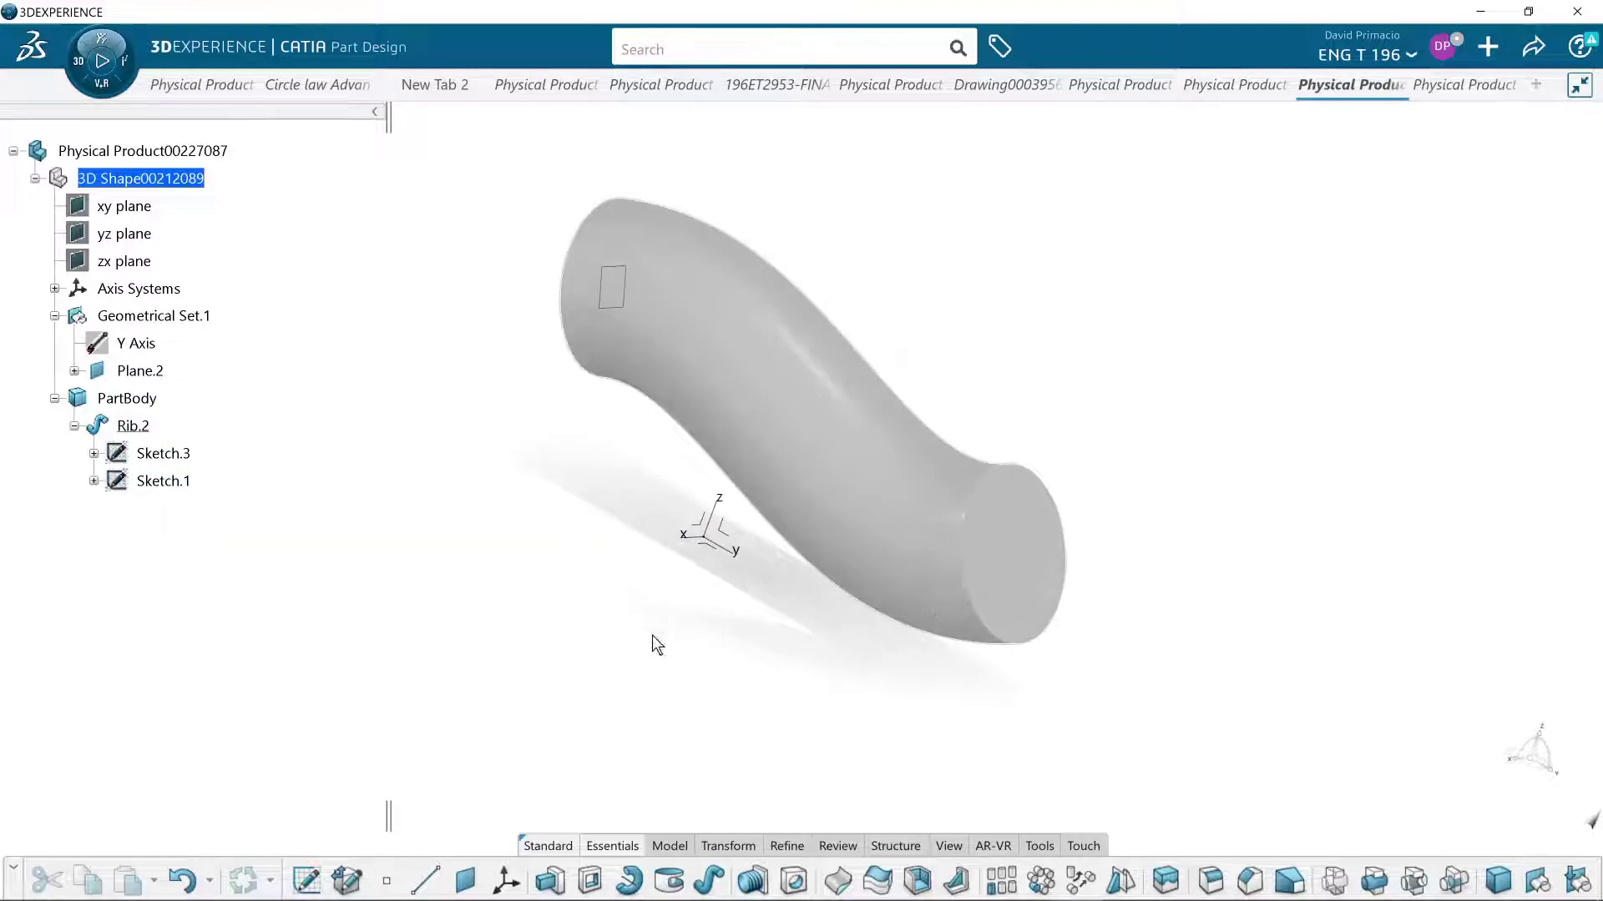
{"action": "mouse_move", "coordinate": [676, 674]}
{"action": "middle_mouse_down"}
{"action": "mouse_move", "coordinate": [698, 690]}
{"action": "mouse_move", "coordinate": [692, 668]}
{"action": "middle_mouse_up"}
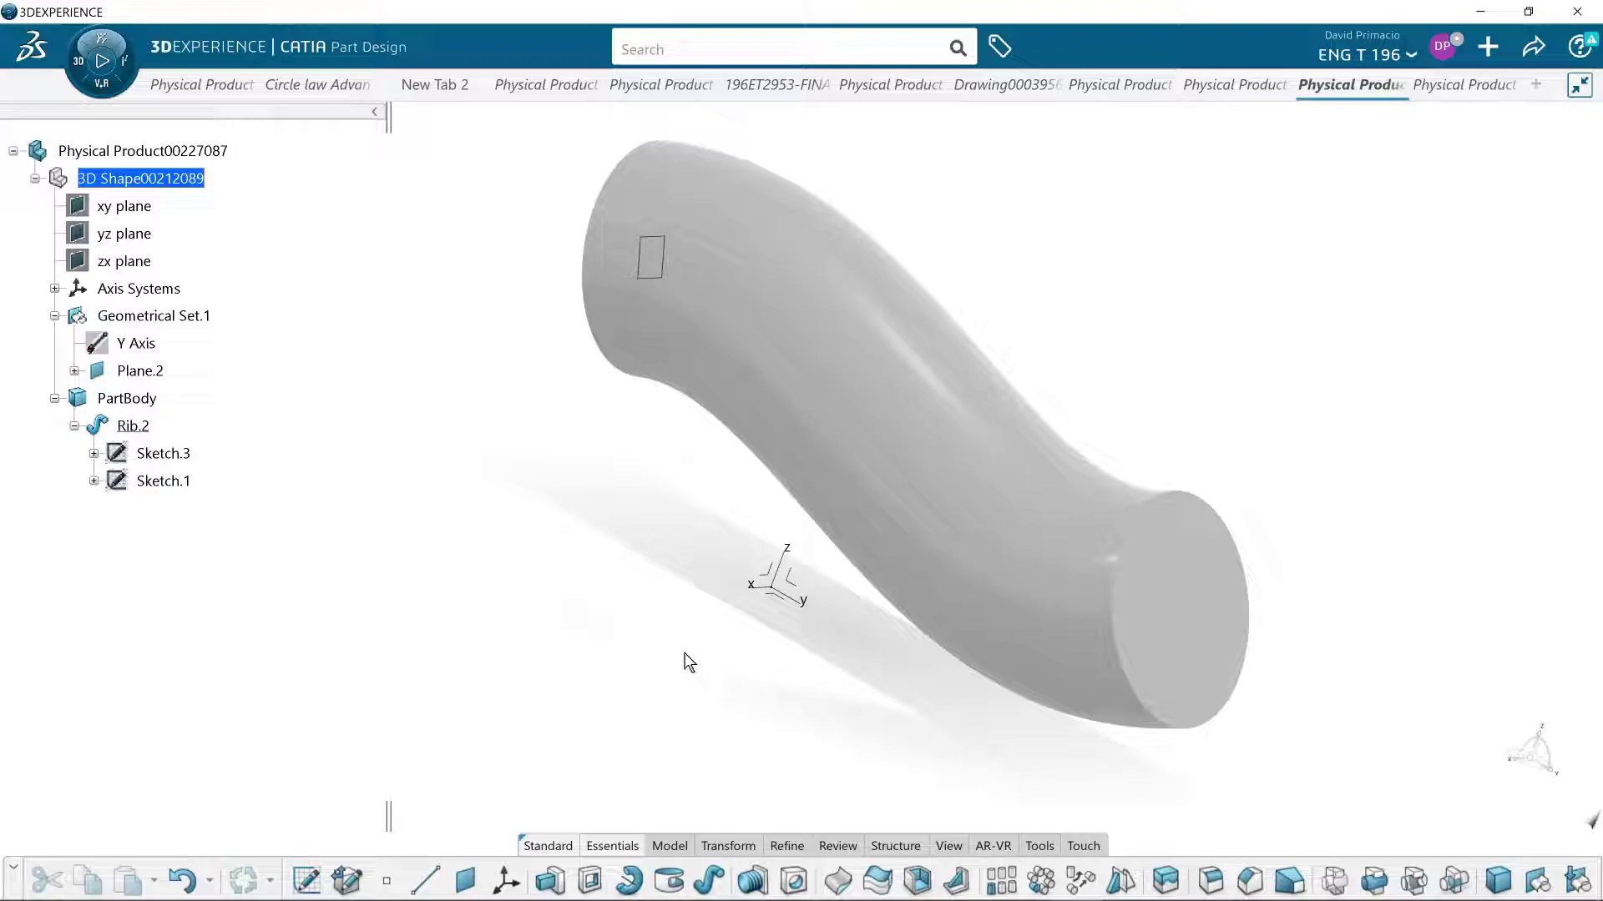
- Shell the rib with its right end face removed, leaving an open-ended thin-walled tube
{"action": "left_click", "coordinate": [665, 844]}
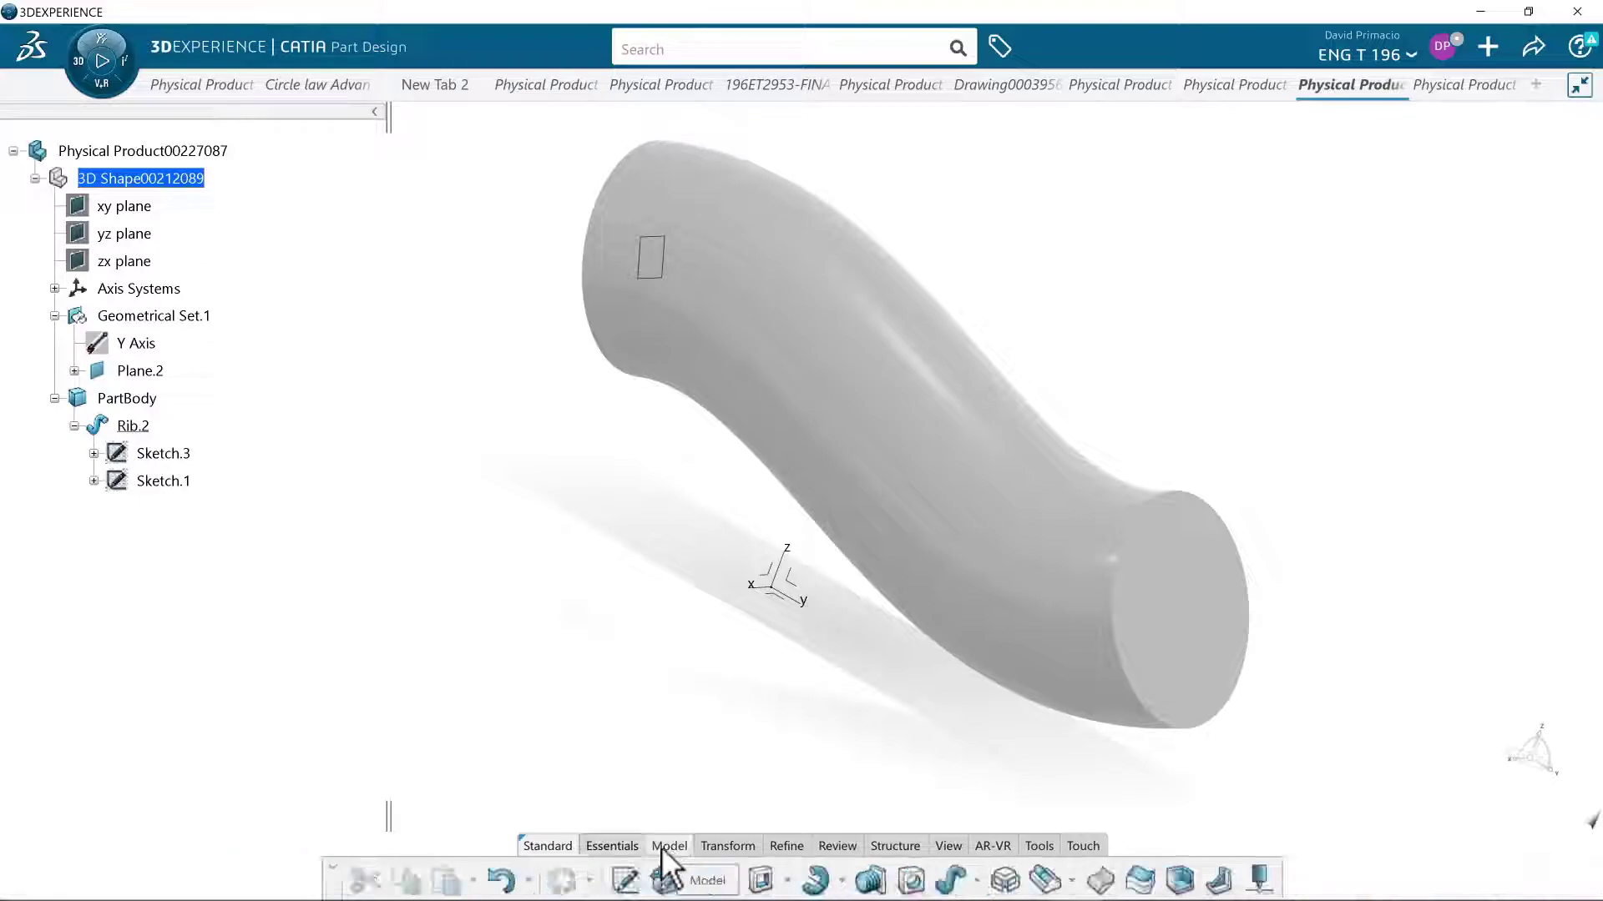
{"action": "left_click", "coordinate": [1179, 881]}
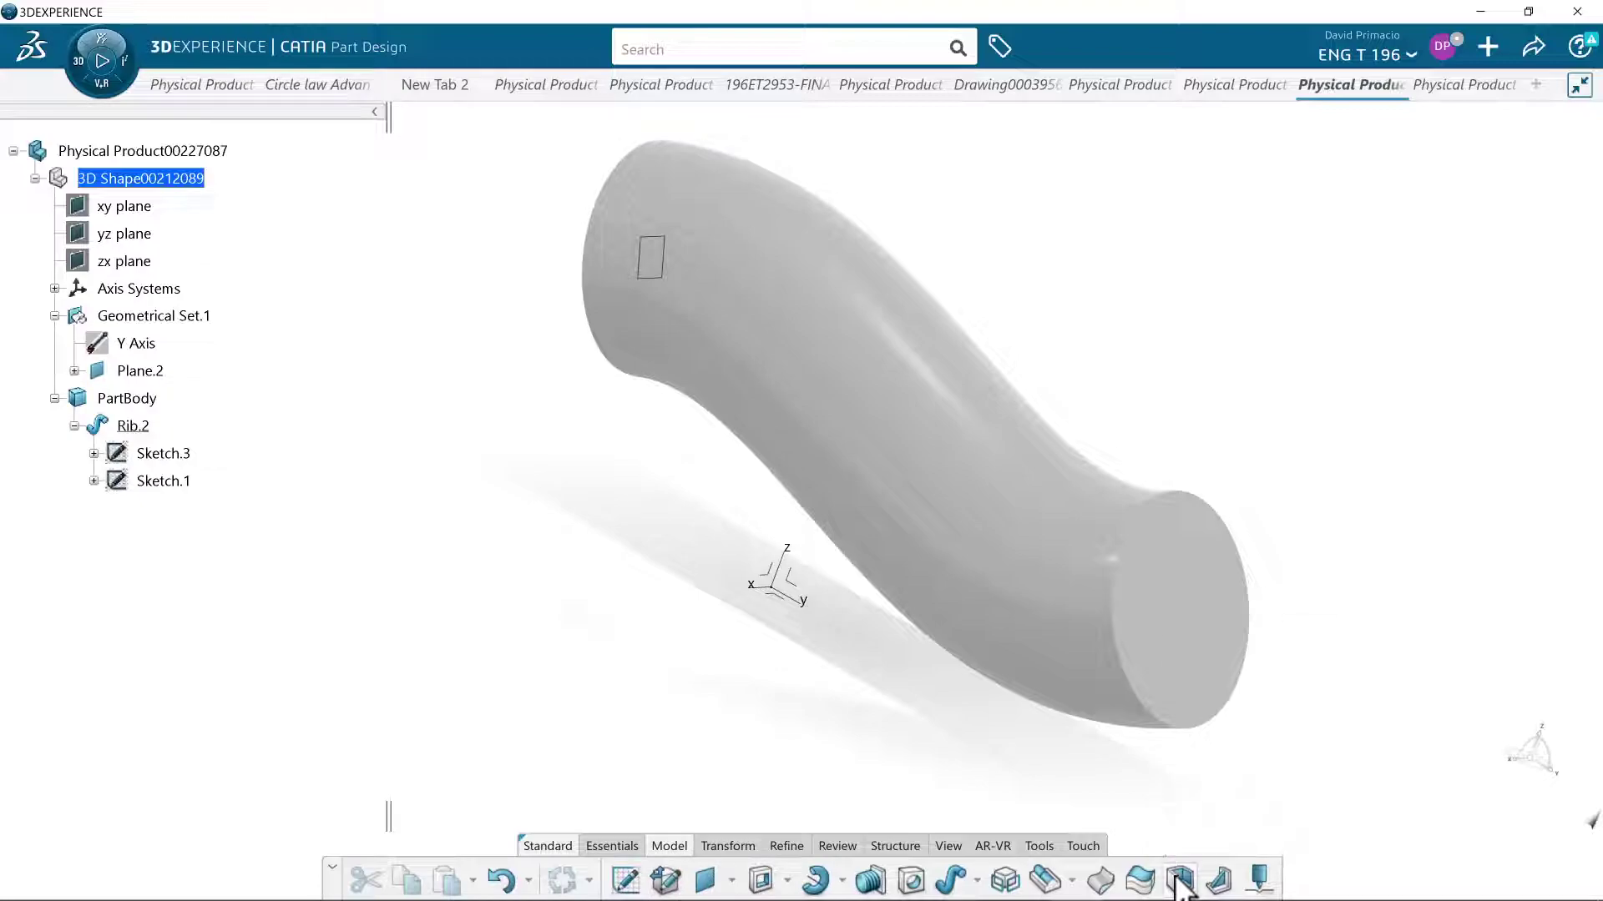
{"action": "left_click", "coordinate": [1196, 655]}
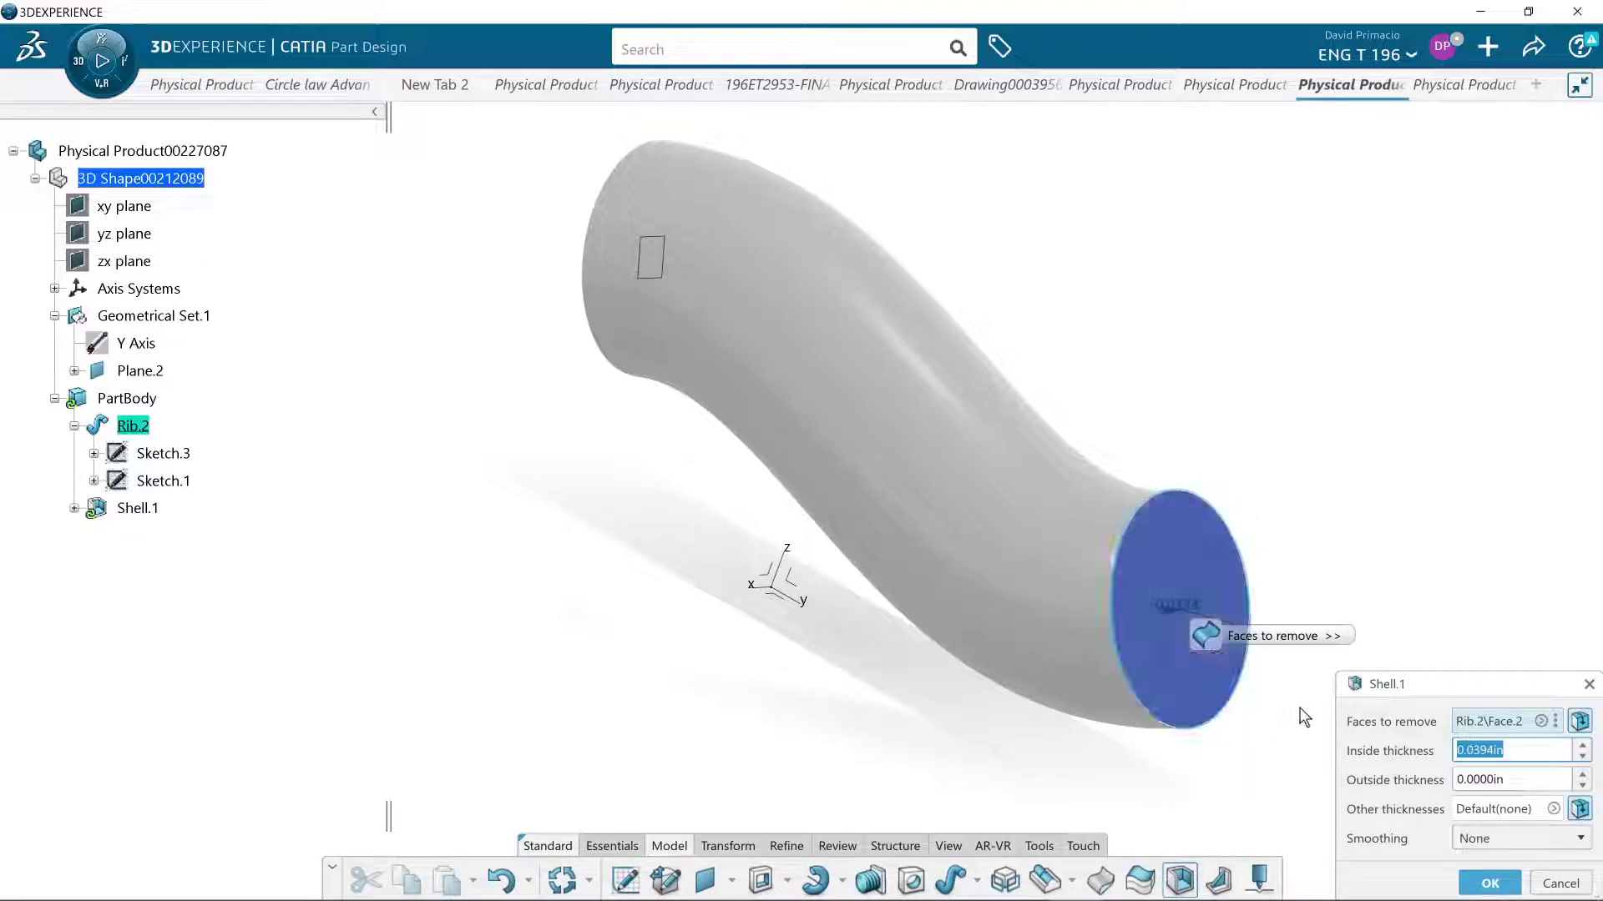
{"action": "key", "text": "Return"}
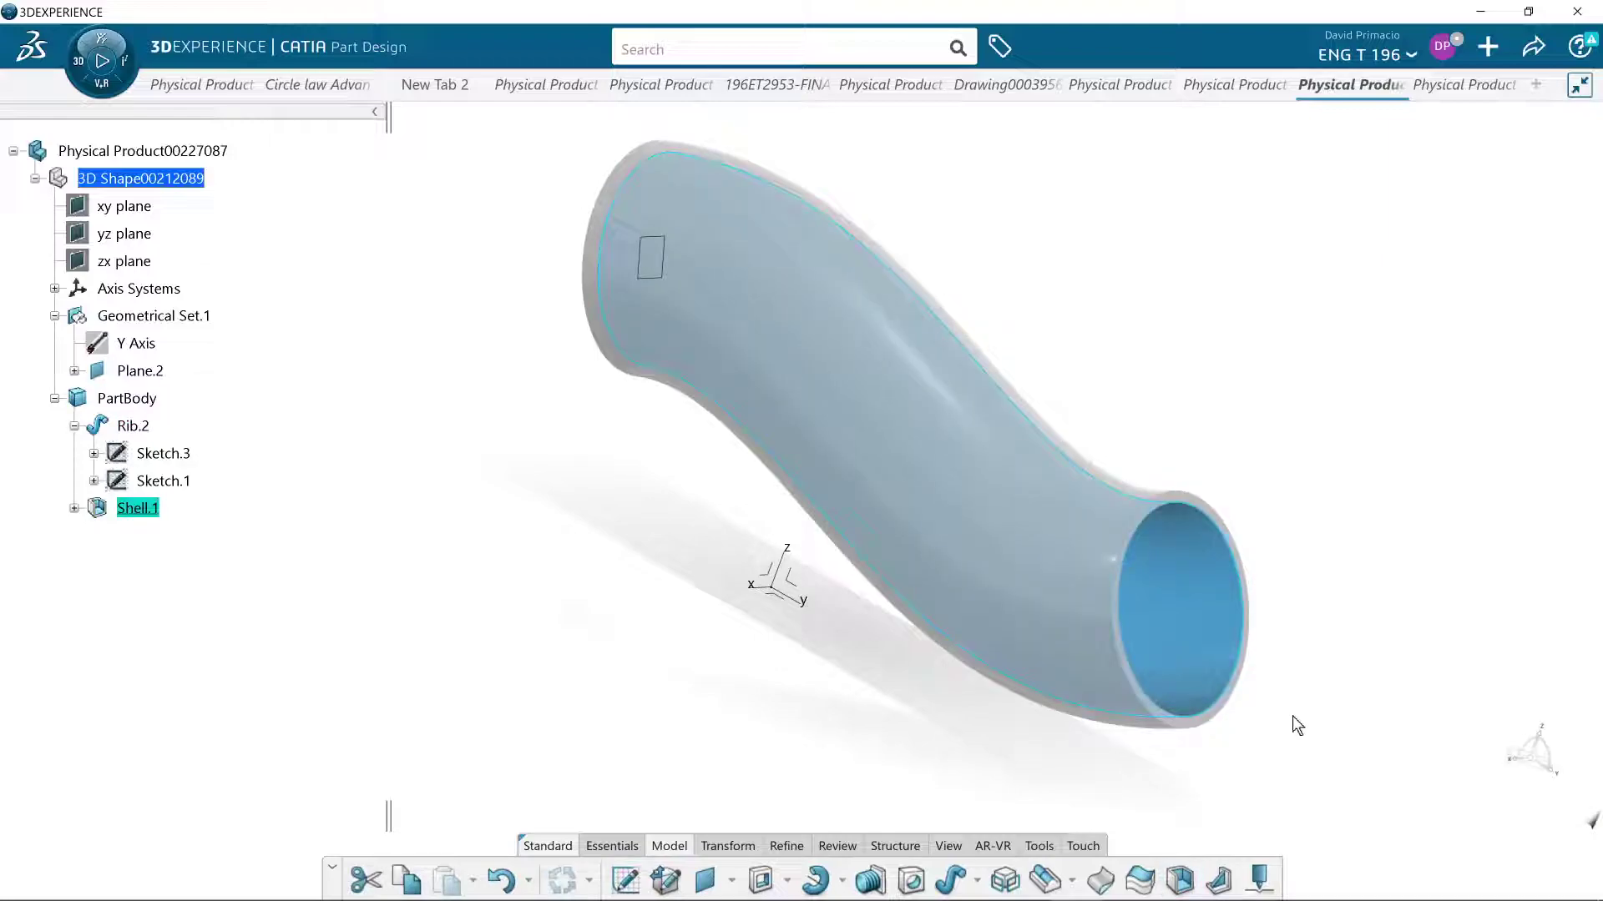
{"action": "left_click", "coordinate": [1292, 728]}
{"action": "middle_click_drag", "start_coordinate": [1293, 727], "coordinate": [639, 650]}
{"action": "middle_click_drag", "start_coordinate": [610, 578], "coordinate": [548, 454]}
{"action": "middle_click_drag", "start_coordinate": [740, 680], "coordinate": [715, 716]}
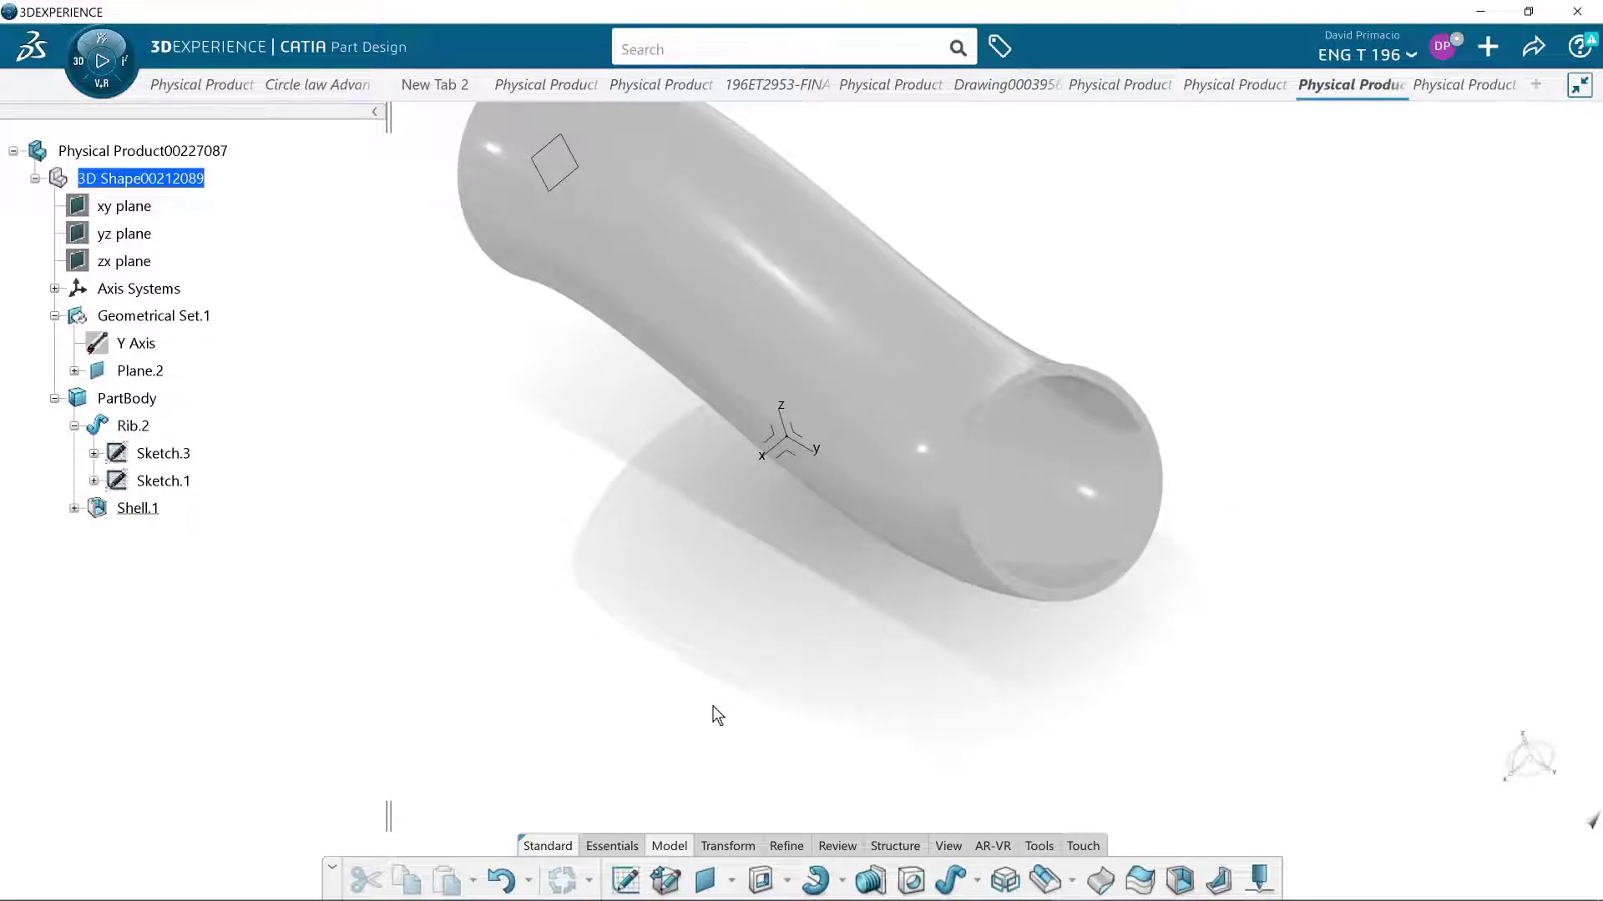
- Edit Shell.1 to add the tube's other end face to the faces to remove
{"action": "double_click", "coordinate": [137, 510]}
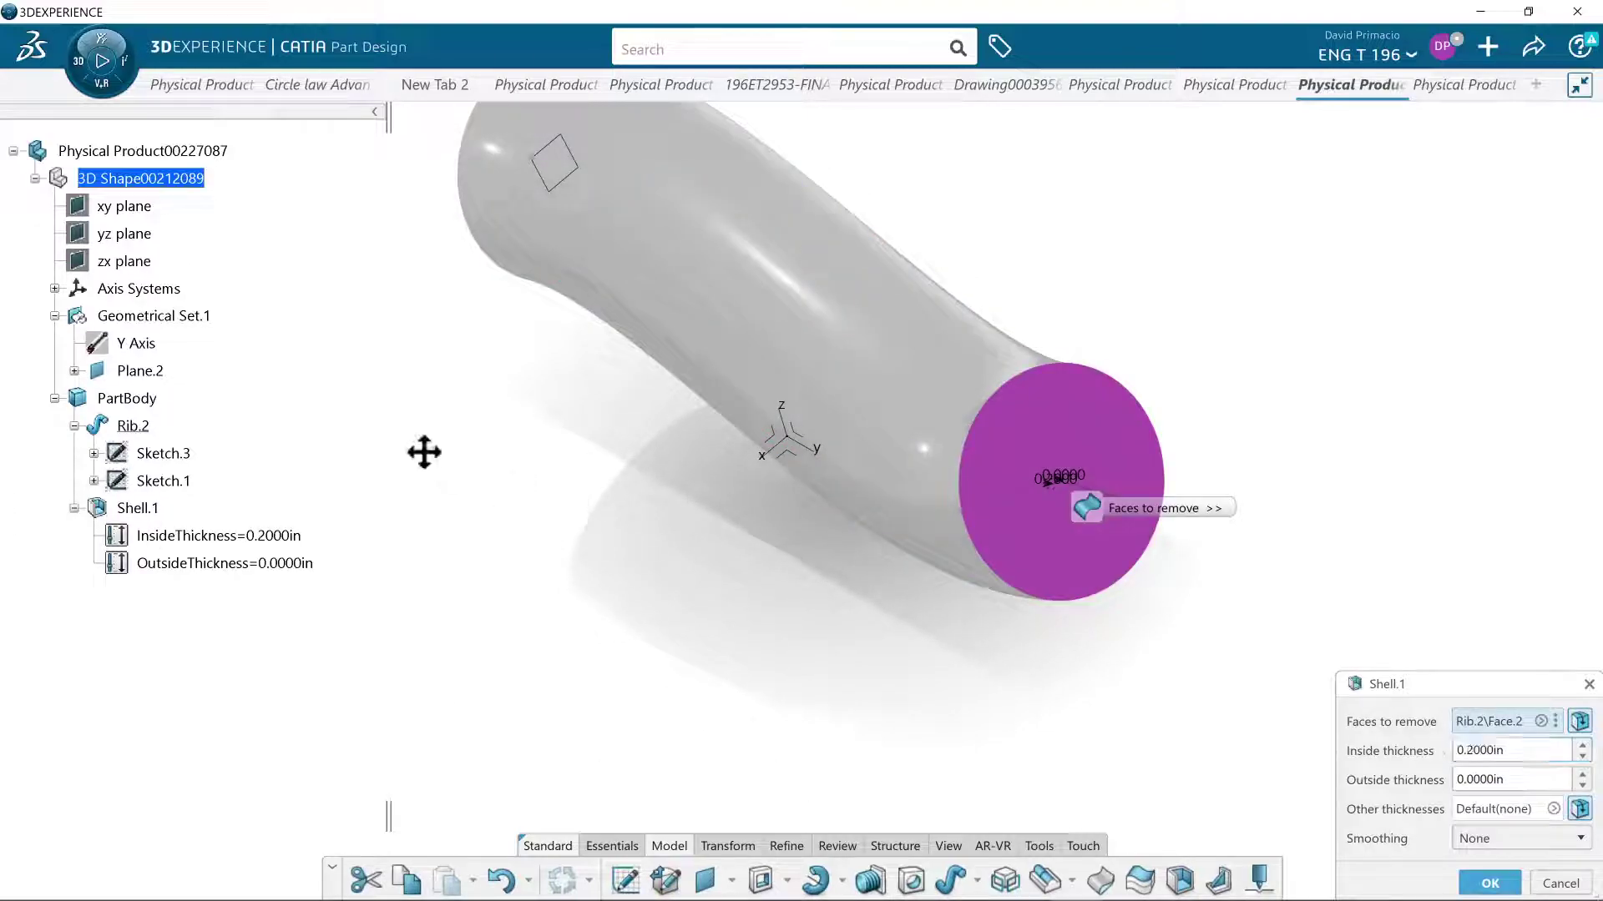
{"action": "middle_click_drag", "start_coordinate": [425, 455], "coordinate": [1336, 610]}
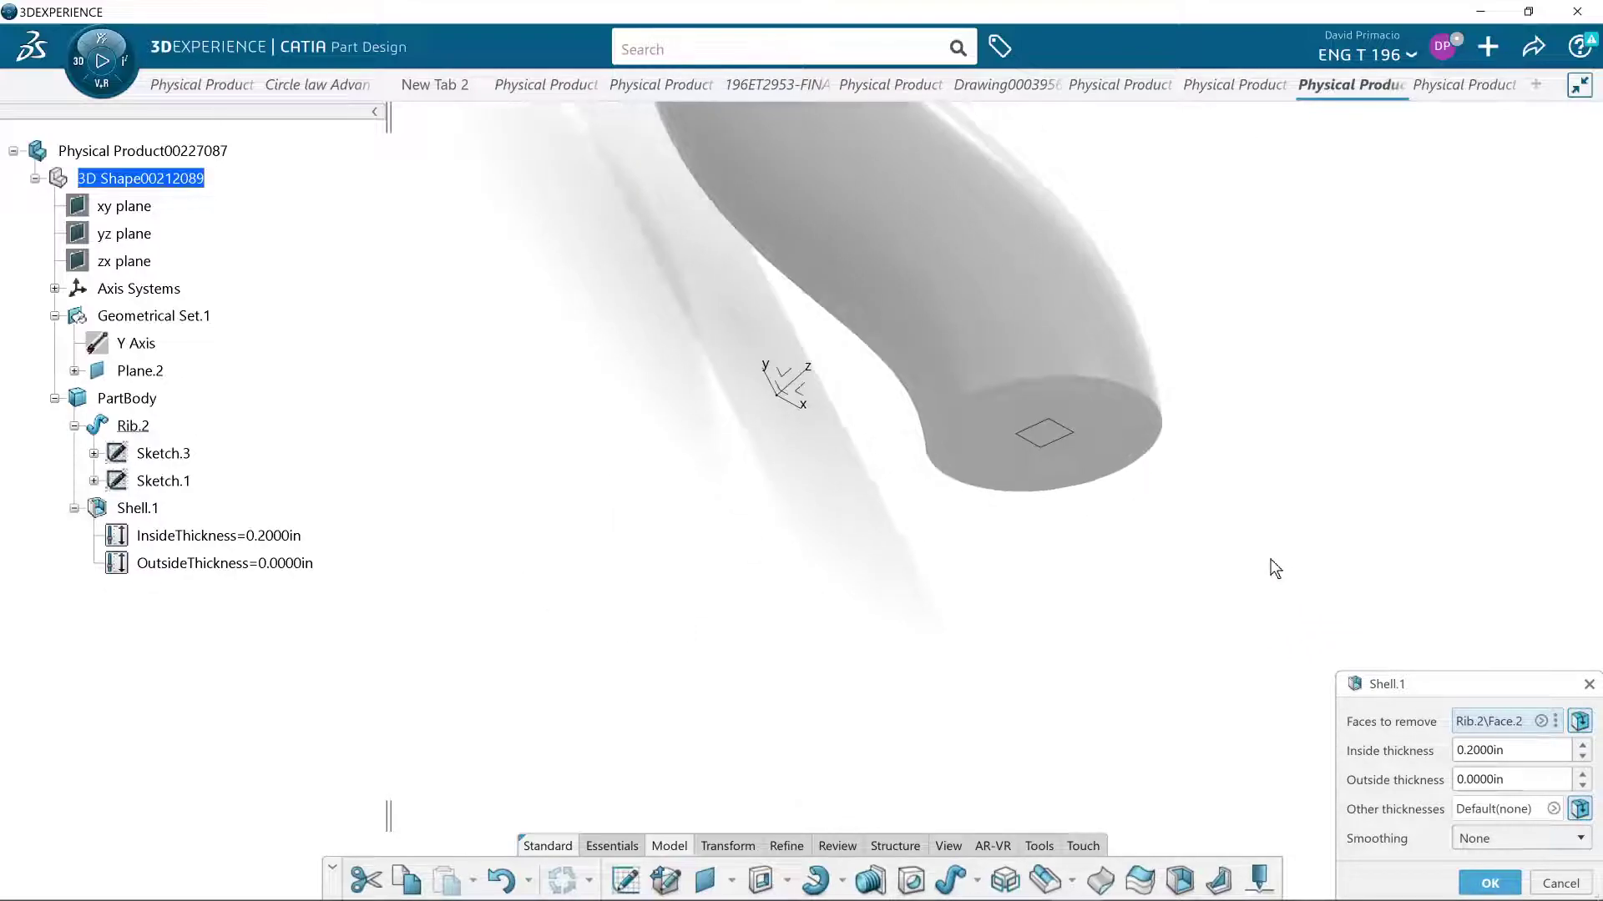
{"action": "left_click", "coordinate": [1137, 464]}
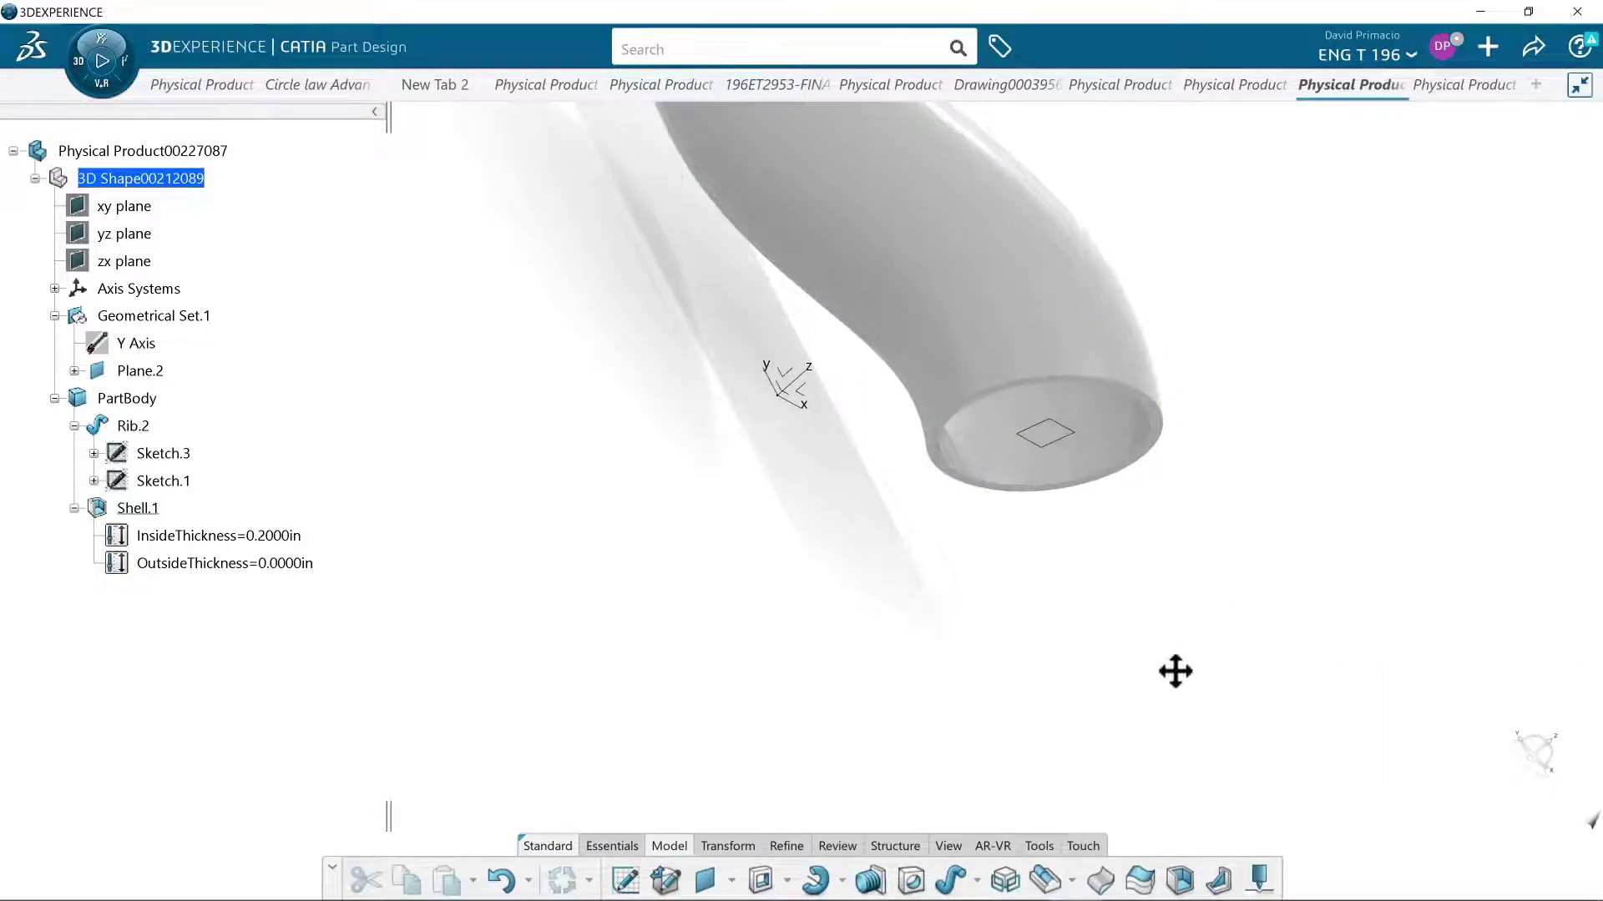
{"action": "middle_click_drag", "start_coordinate": [1175, 673], "coordinate": [1169, 680]}
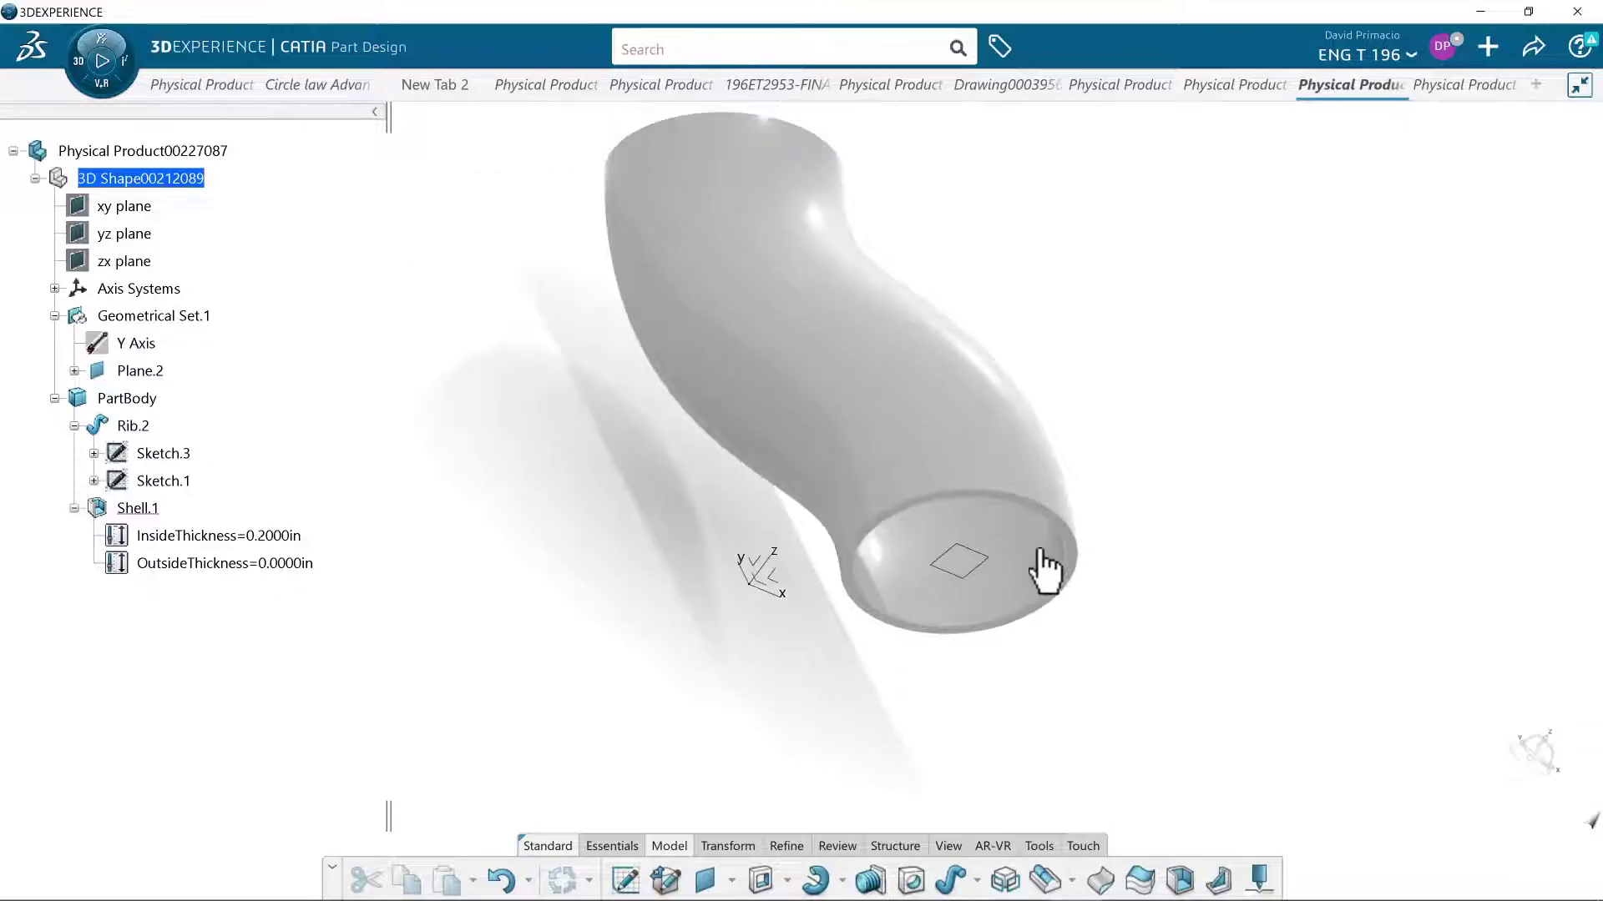
{"action": "mouse_move", "coordinate": [1045, 571]}
{"action": "middle_mouse_down"}
{"action": "mouse_move", "coordinate": [987, 415]}
{"action": "mouse_move", "coordinate": [938, 343]}
{"action": "mouse_move", "coordinate": [924, 258]}
{"action": "mouse_move", "coordinate": [984, 298]}
{"action": "mouse_move", "coordinate": [1002, 394]}
{"action": "mouse_move", "coordinate": [974, 458]}
{"action": "mouse_move", "coordinate": [724, 483]}
{"action": "mouse_move", "coordinate": [465, 383]}
{"action": "mouse_move", "coordinate": [404, 247]}
{"action": "middle_mouse_up"}
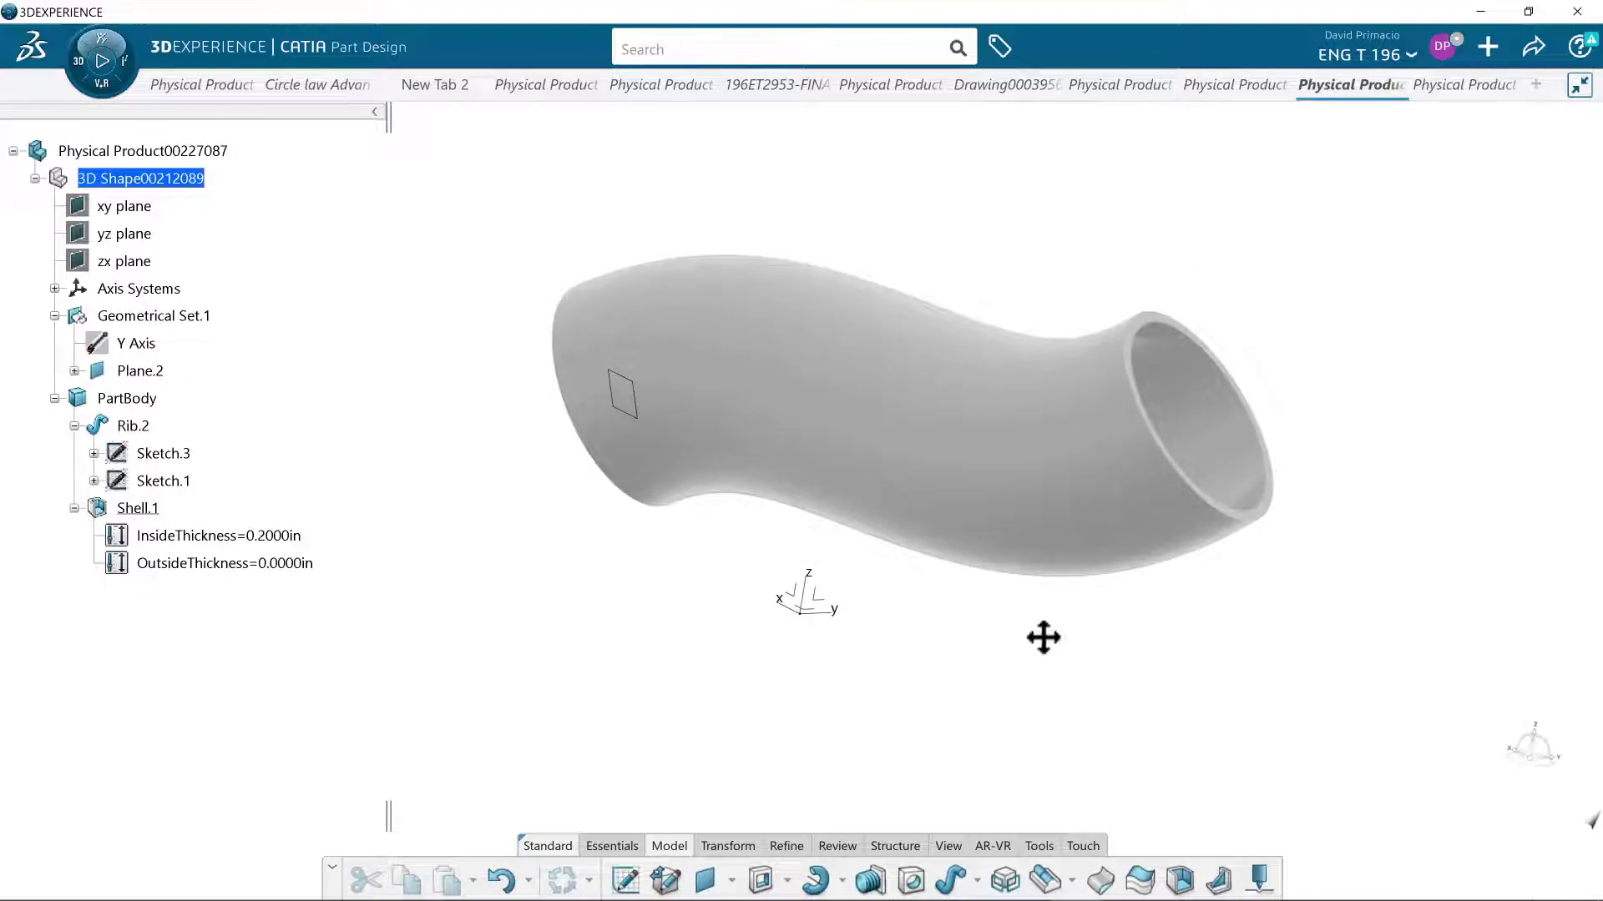
{"action": "middle_click_drag", "start_coordinate": [1045, 640], "coordinate": [824, 883]}
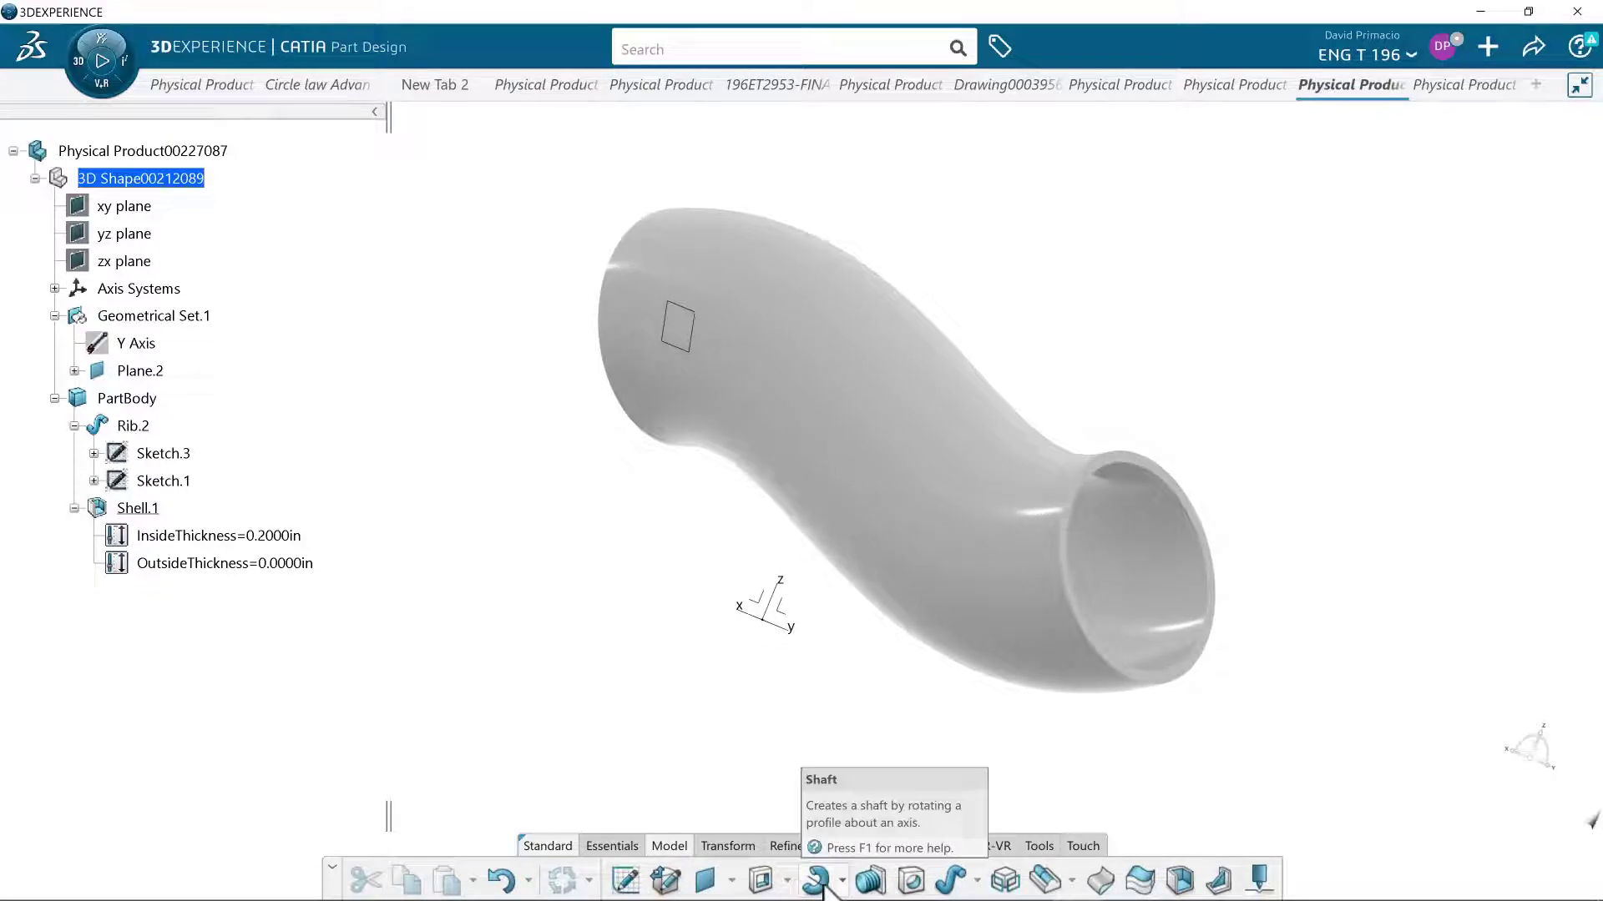